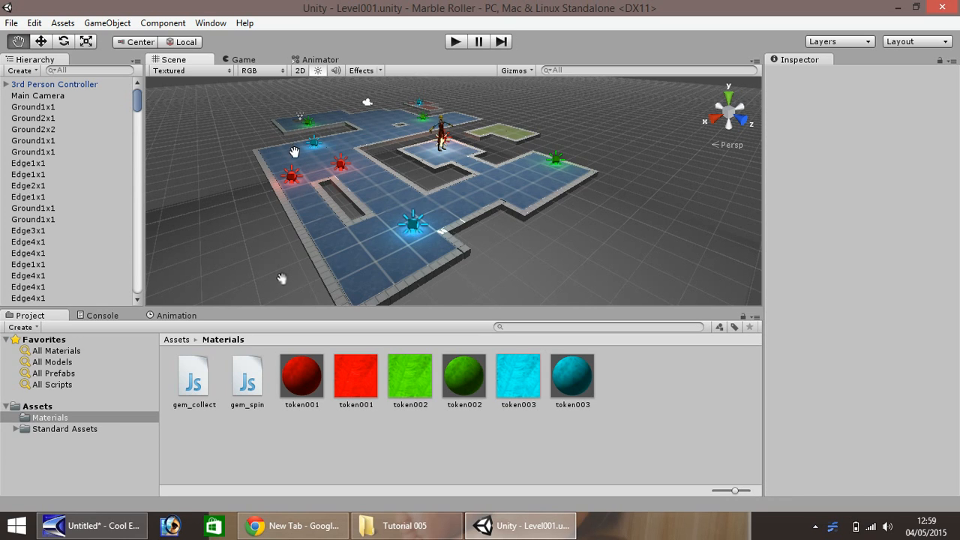
Select the large DeathCapture slab beneath the level and inspect how far it extends around the platforms
key(w)
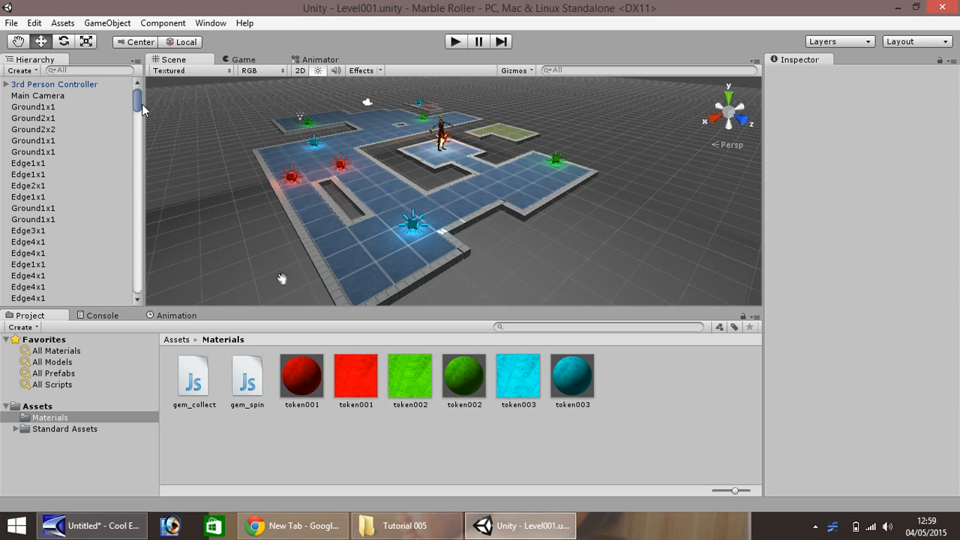
click(572, 273)
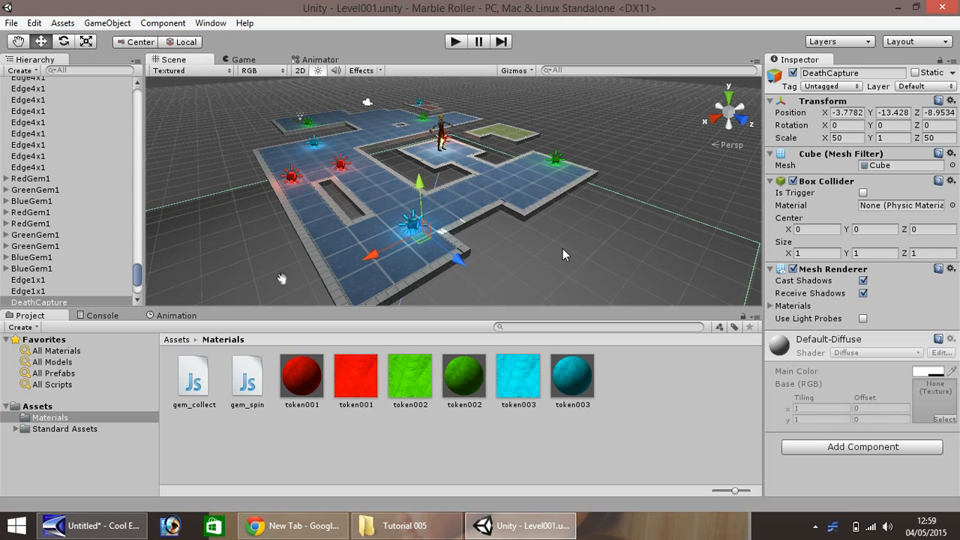
scroll(577, 250, down, 6)
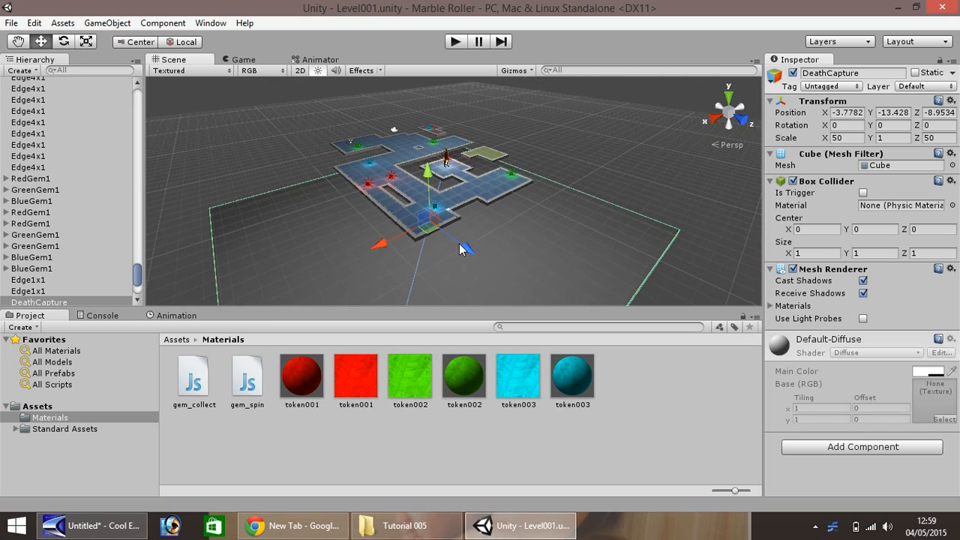
key(q)
drag(256, 219, 120, 114)
click(40, 41)
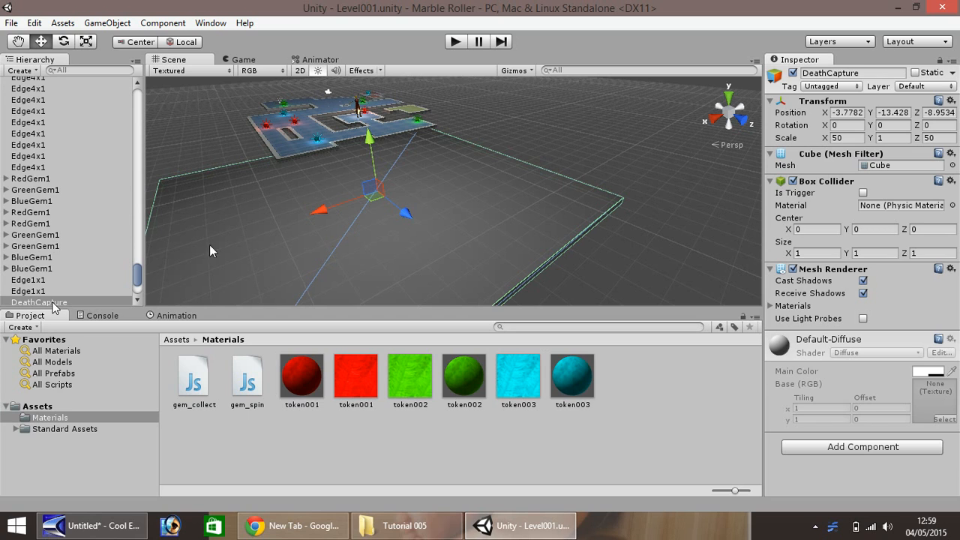
key(q)
drag(376, 191, 289, 287)
scroll(289, 287, up, 2)
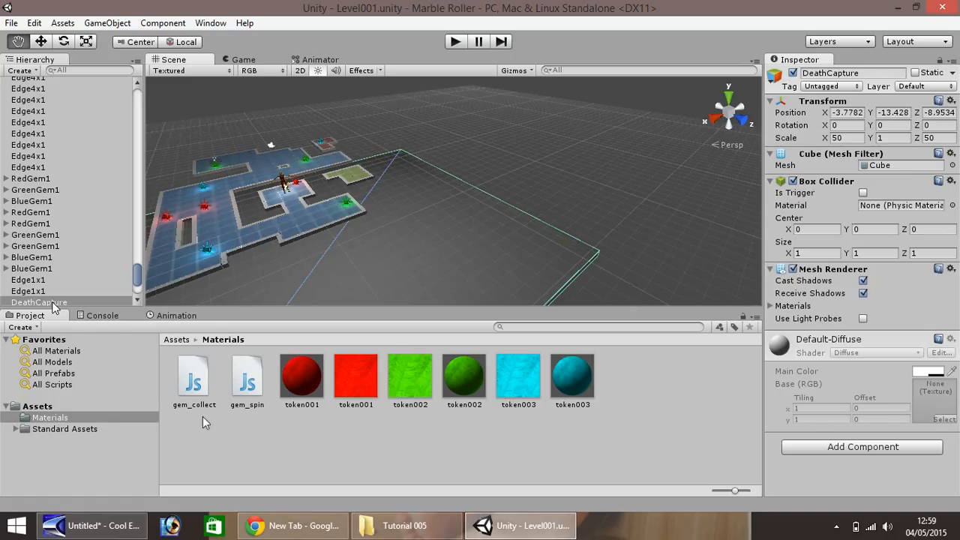
Create a Javascript asset named Level001Death in the Materials folder
right_click(627, 379)
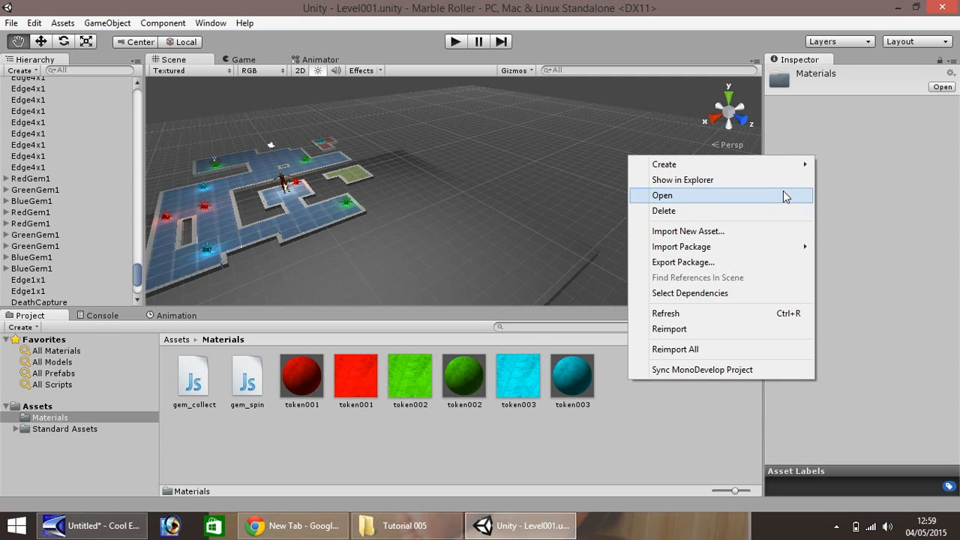
mouse_move(663, 165)
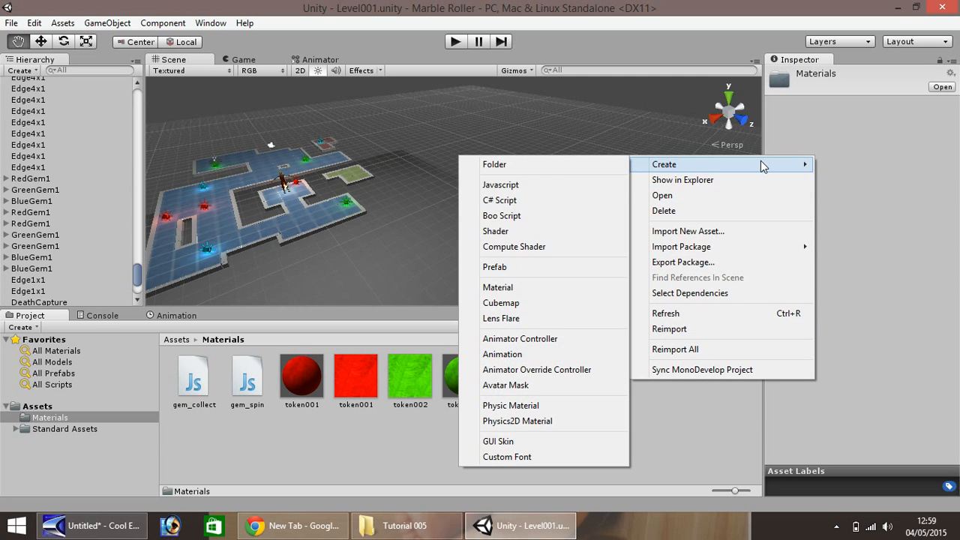
click(530, 184)
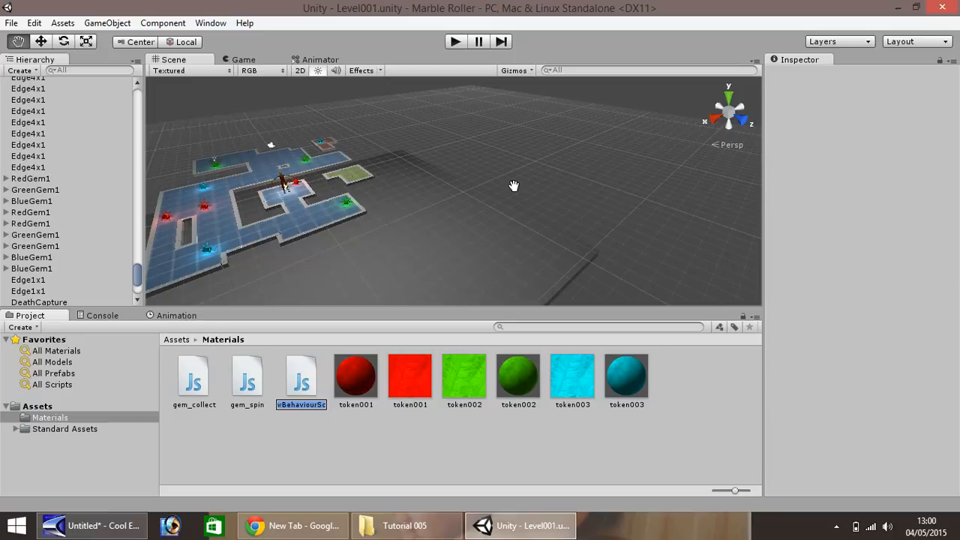
text(Level001Death)
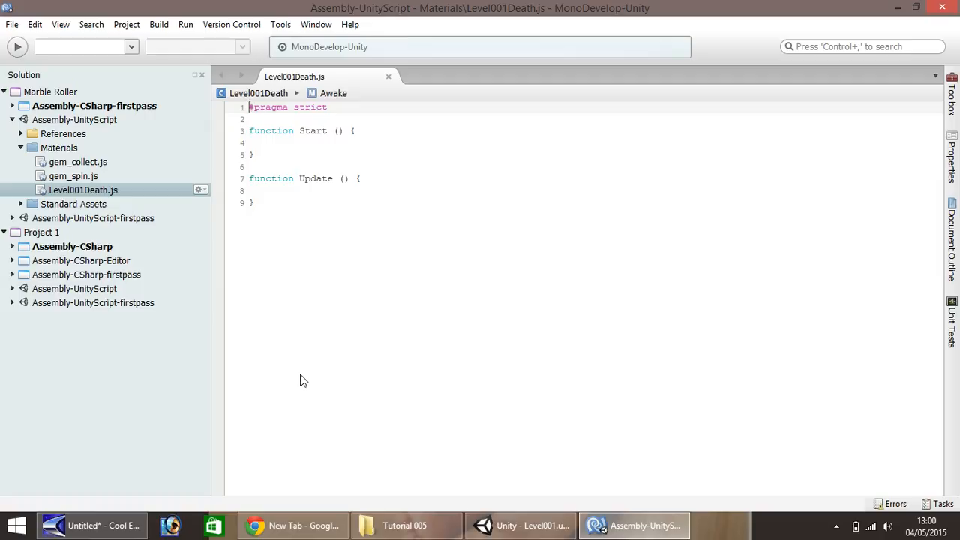
Replace all the default code in Level001Death.js with the declaration "var target : Transform;"
drag(332, 278, 218, 102)
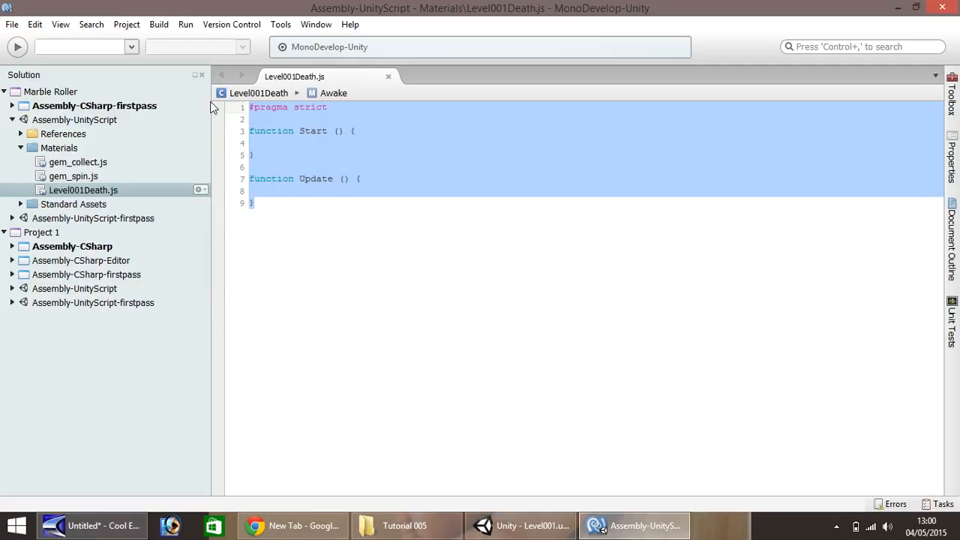
key(Delete)
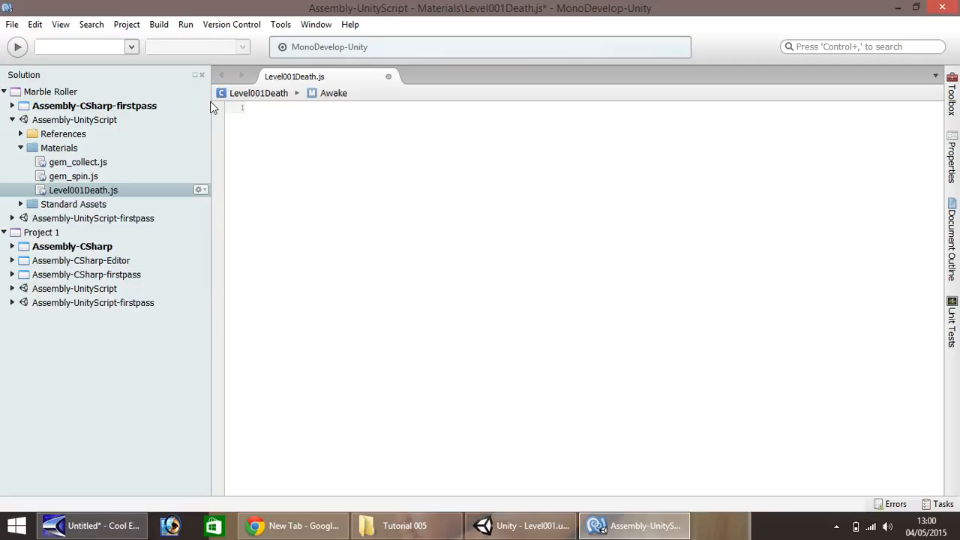
text(var tar)
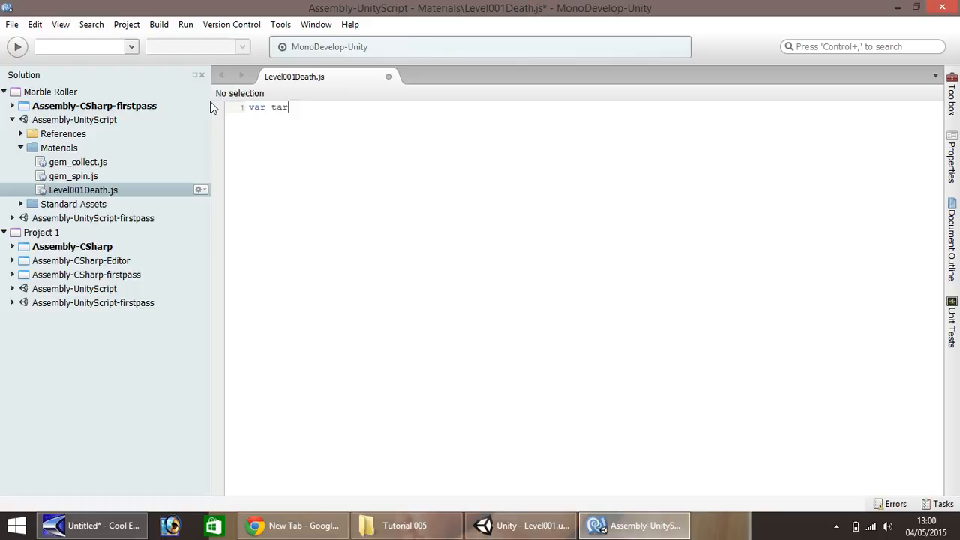
text(get : Transform;)
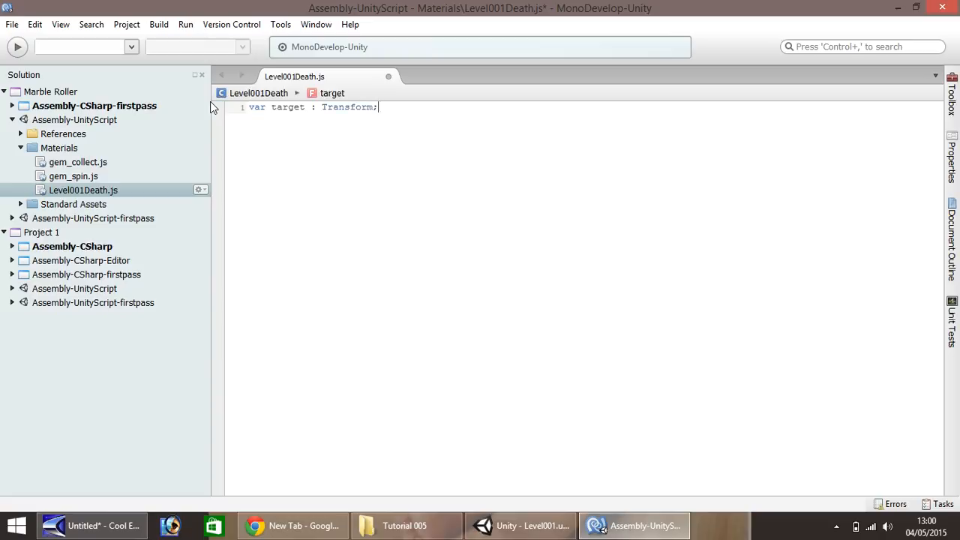
Add an empty "function Update ()" with opening and closing braces below the target variable, separated by a blank line
key(Return)
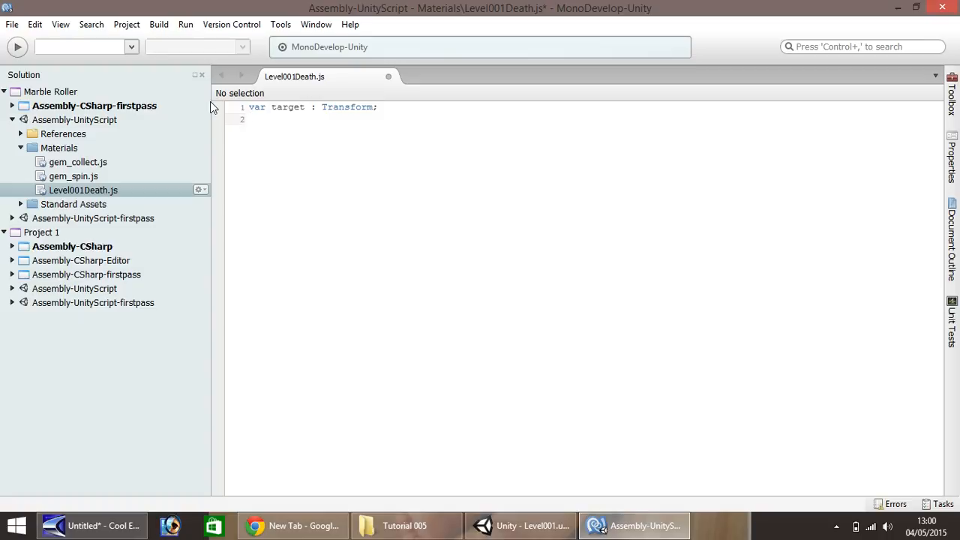
key(Return)
text(function Update () )
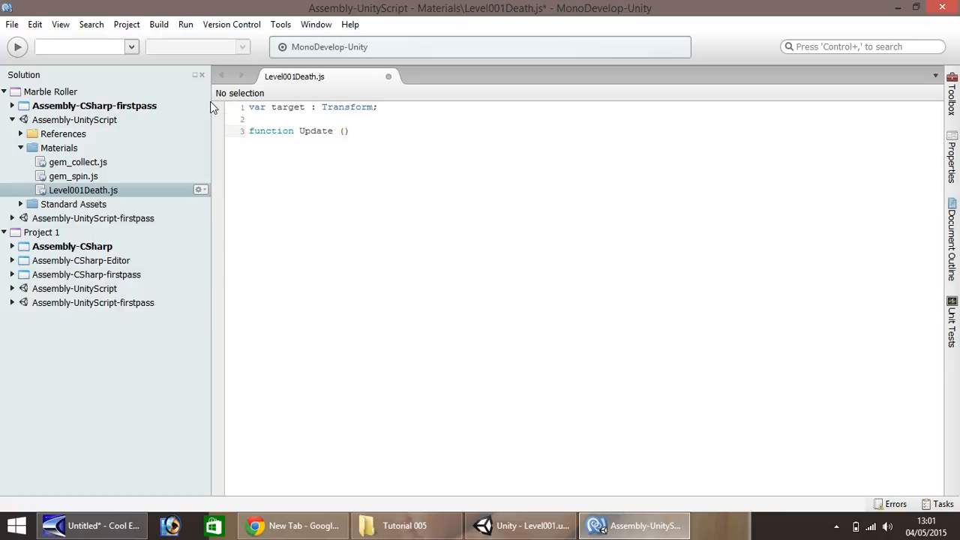
text({)
key(Return)
text(})
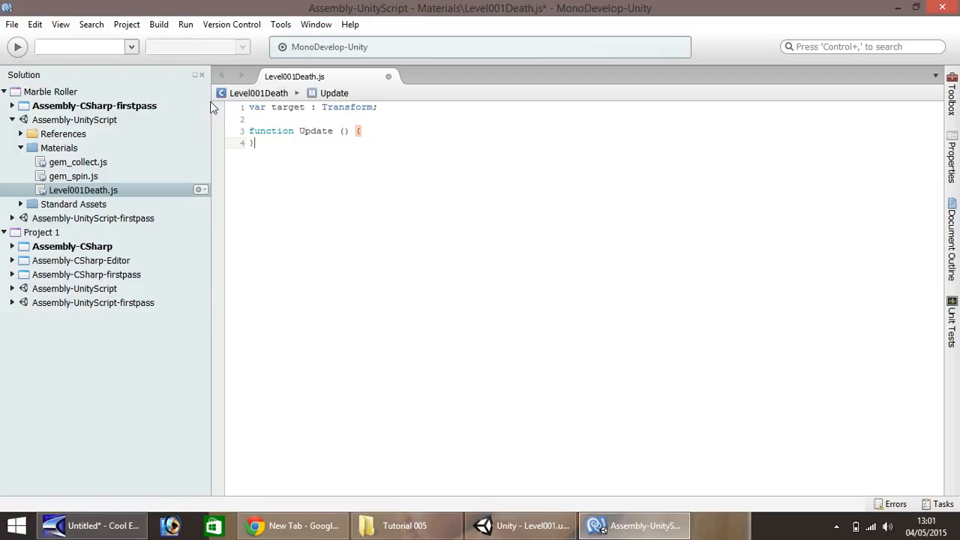
Begin the trigger handler beneath Update with "function OnTriggerEnter (col : Collider) {" and an indented body line
key(Return)
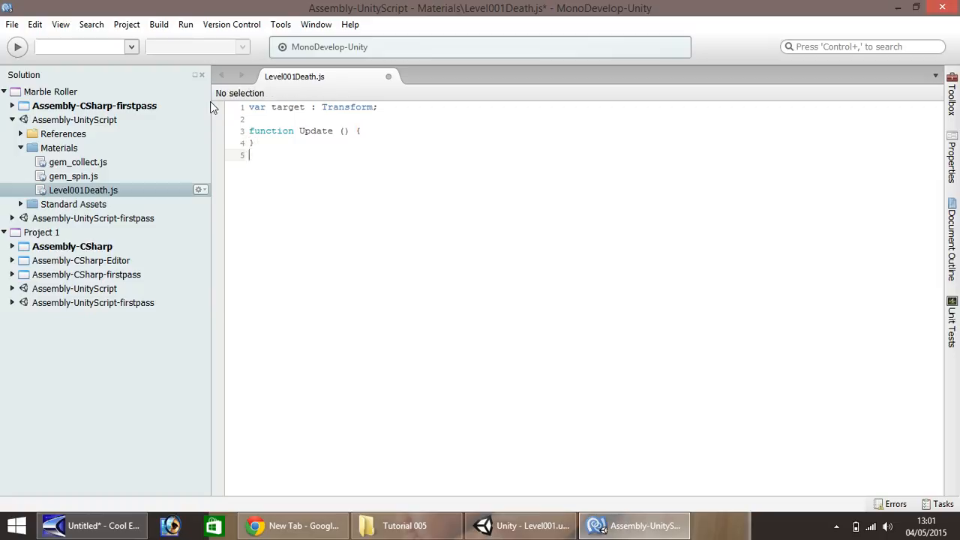
text(function OnTriggerEnter)
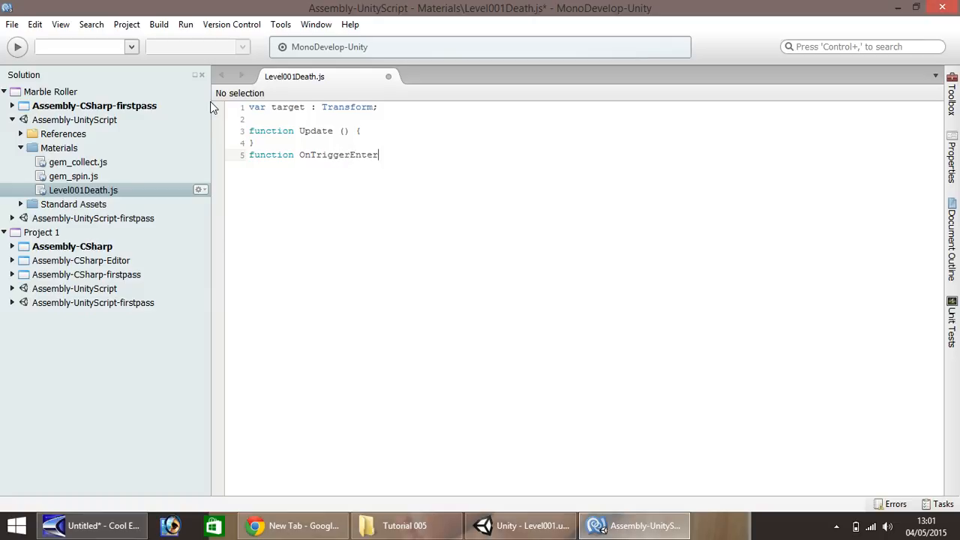
text( (col : Collider) {)
key(Return)
key(Tab)
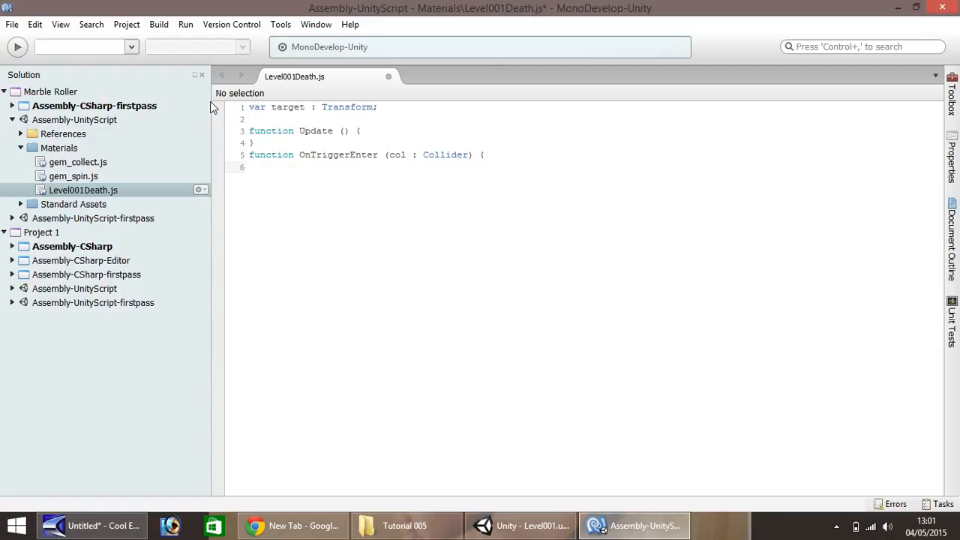
Write the condition "if(col.gameObject.tag == "level001death") {" inside OnTriggerEnter
text(if()
text(col.gameO)
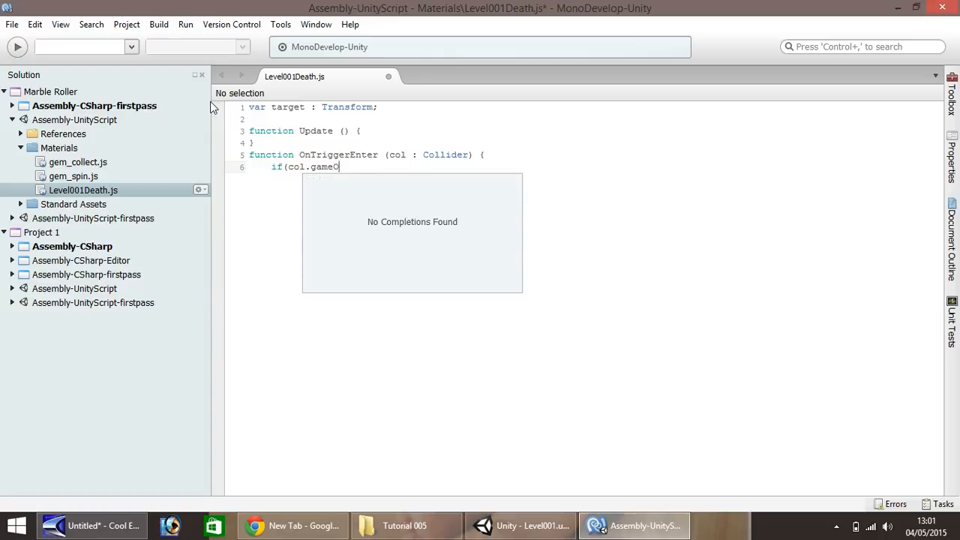
text(bject.te)
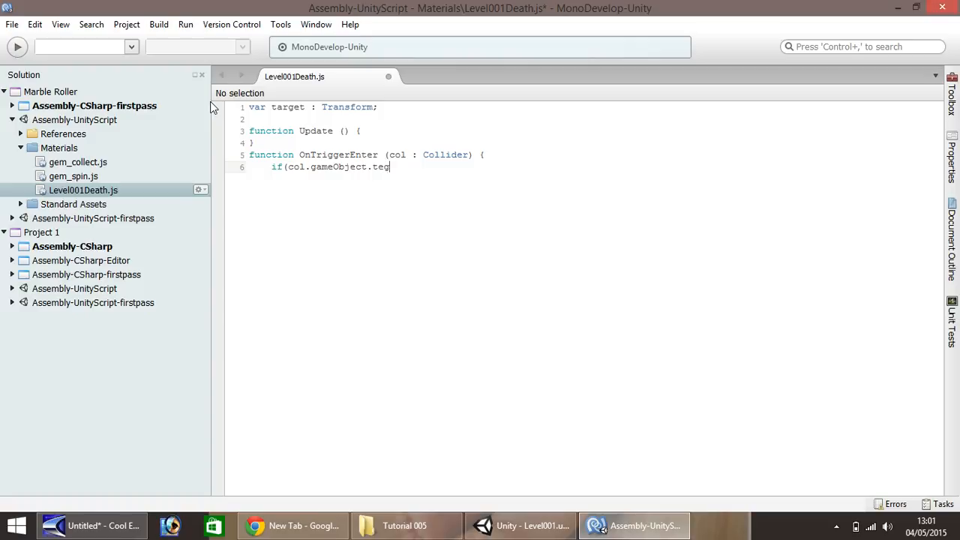
key(BackSpace)
text(ag == "level)
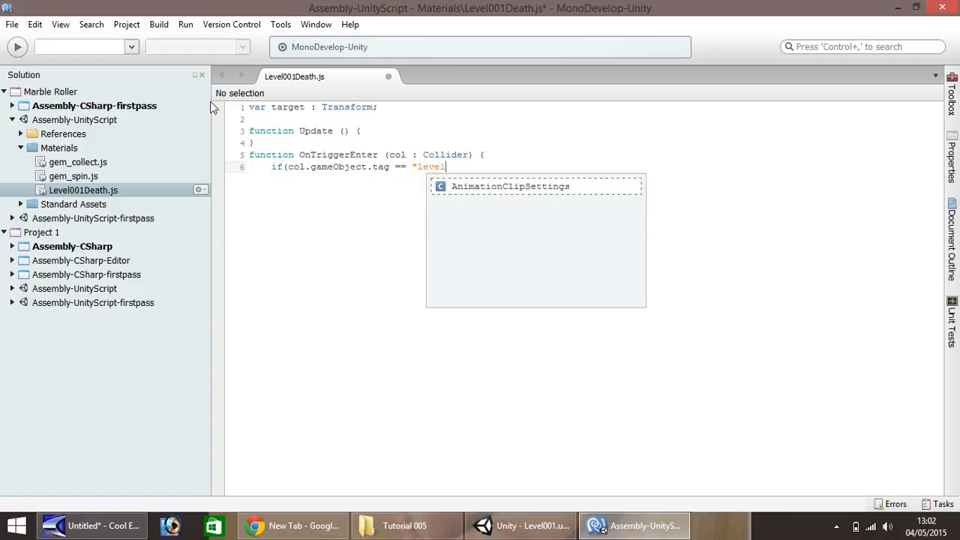
text(001dea)
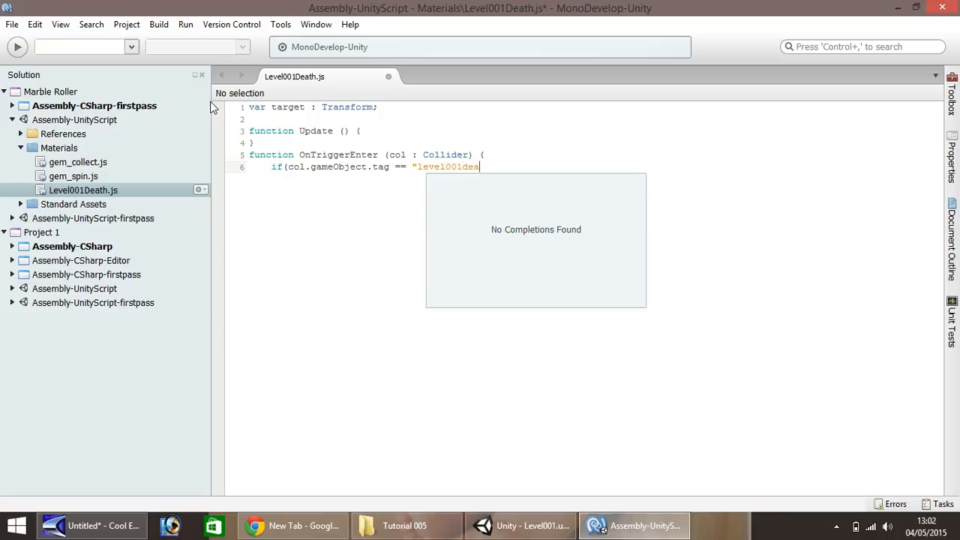
text(th")
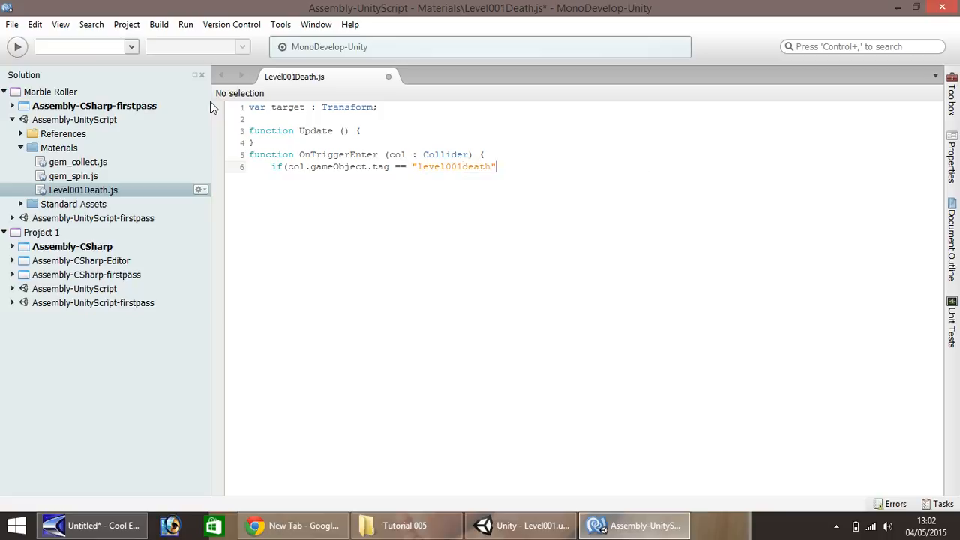
text() {)
Write "this.transform.position = target.position;" inside the if block, correcting any unwanted autocompletion
key(Return)
text(this)
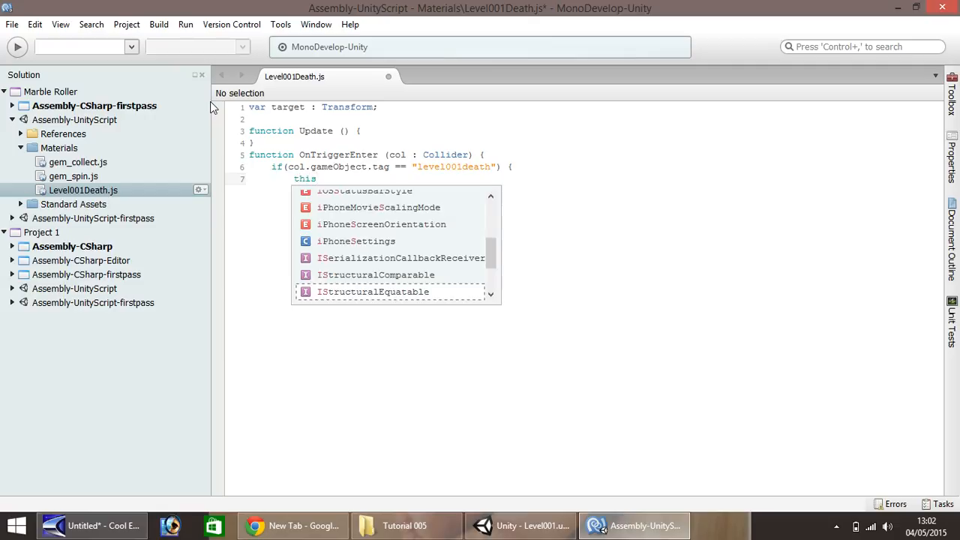
text(.)
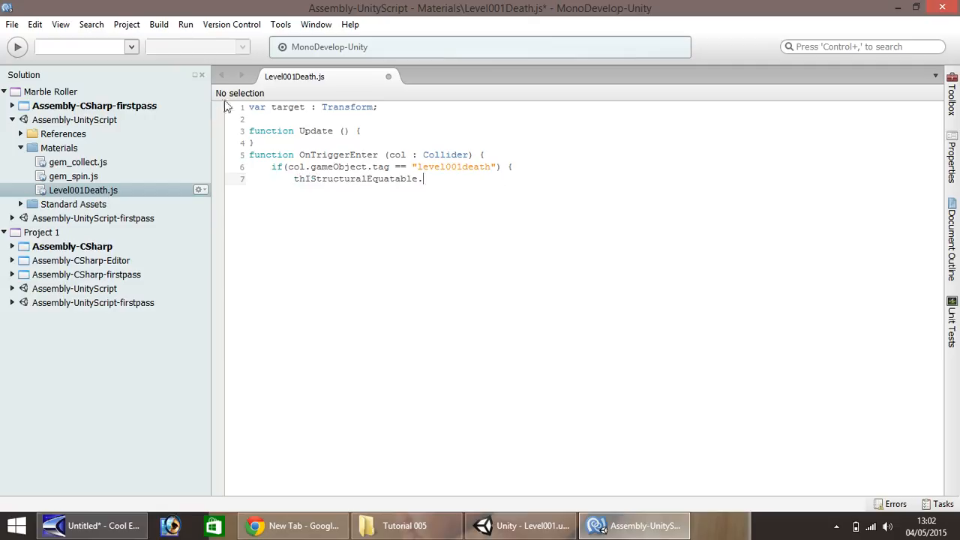
drag(425, 180, 304, 190)
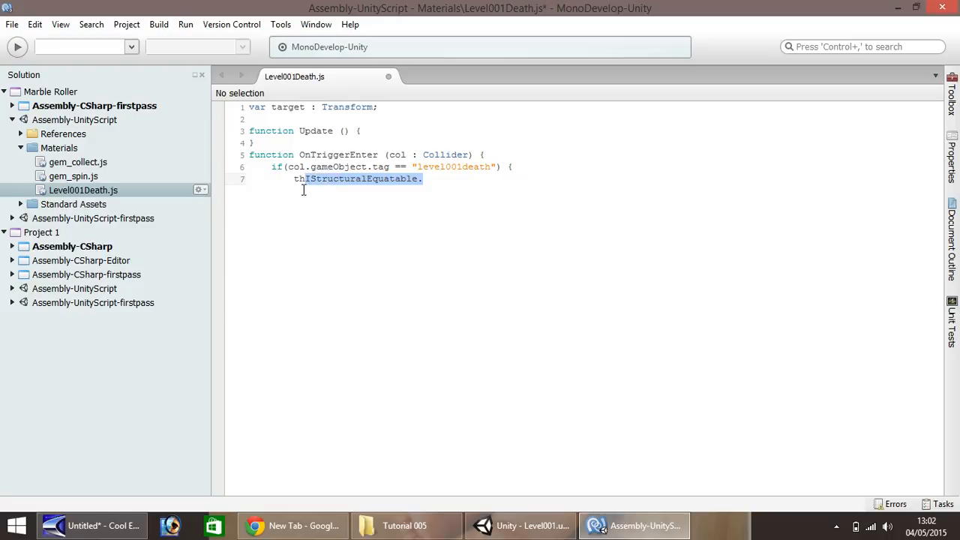
text(.)
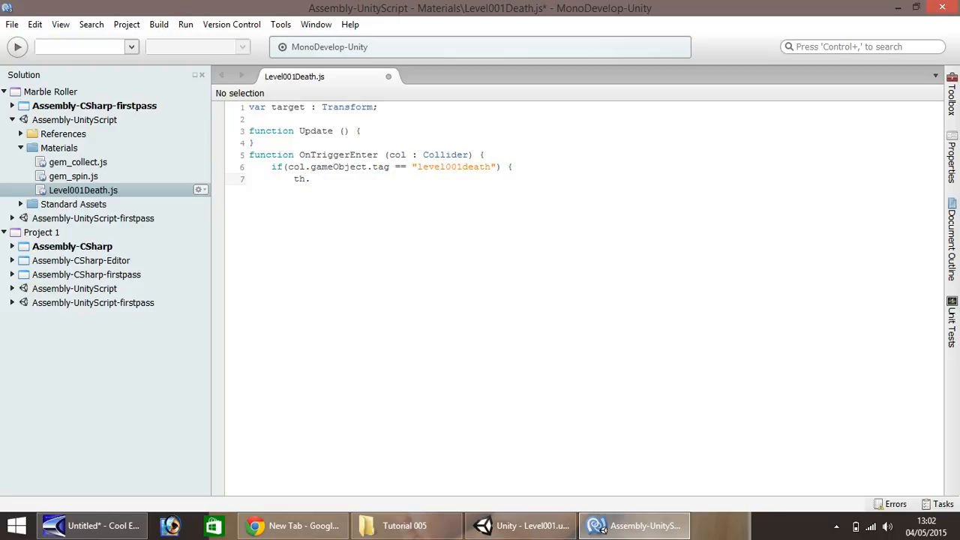
text(transform)
click(304, 178)
text(is)
click(374, 179)
text(.position = target)
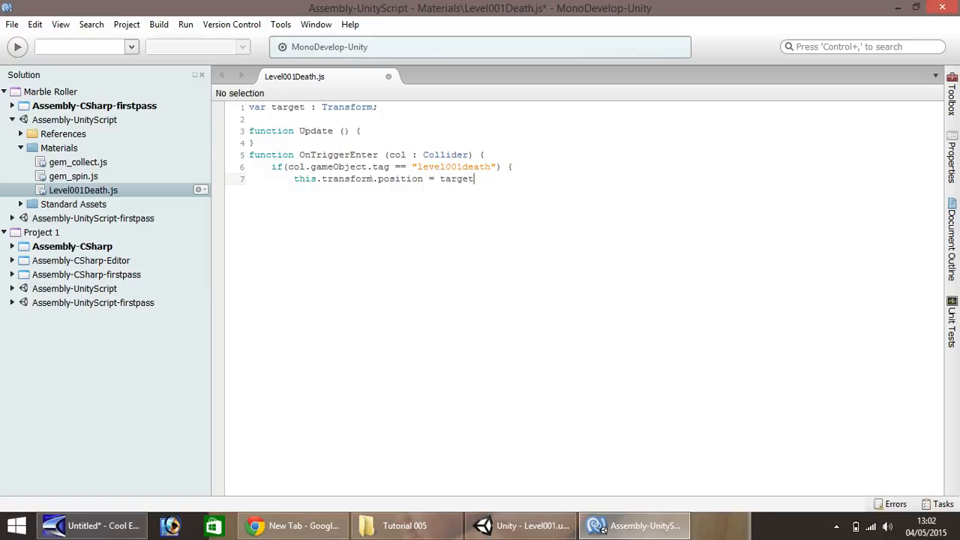
text(.position;)
Close the if block and the OnTriggerEnter function with braces and save the script
key(Return)
text(})
key(Return)
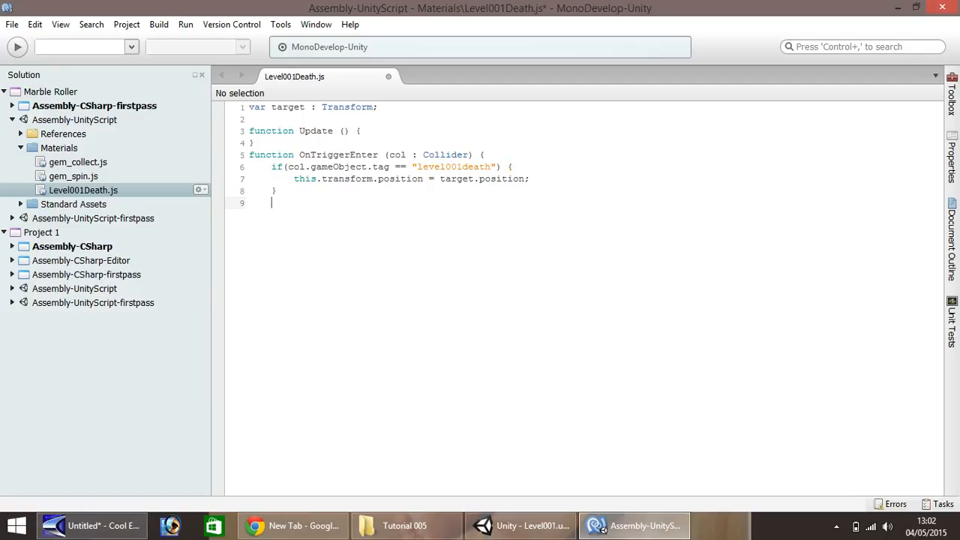
text(})
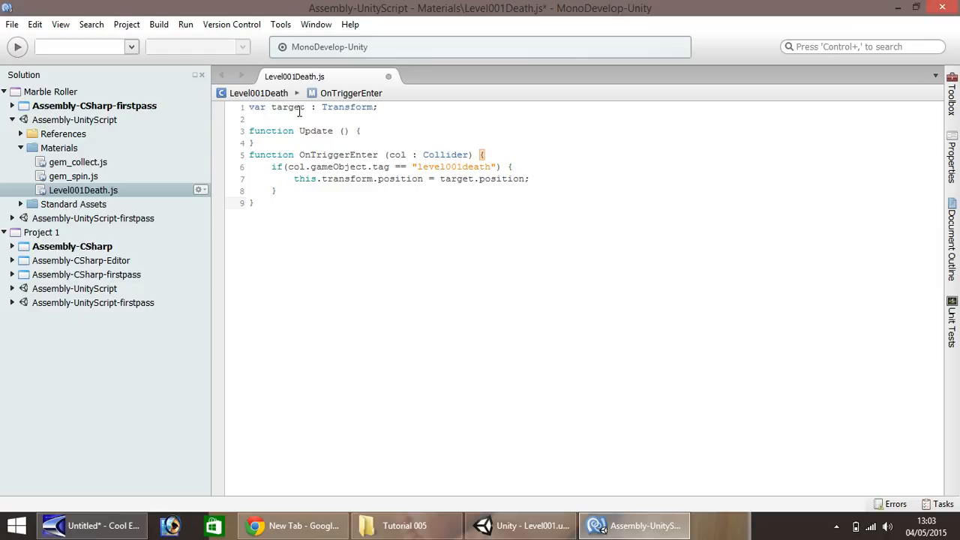
key(ctrl+s)
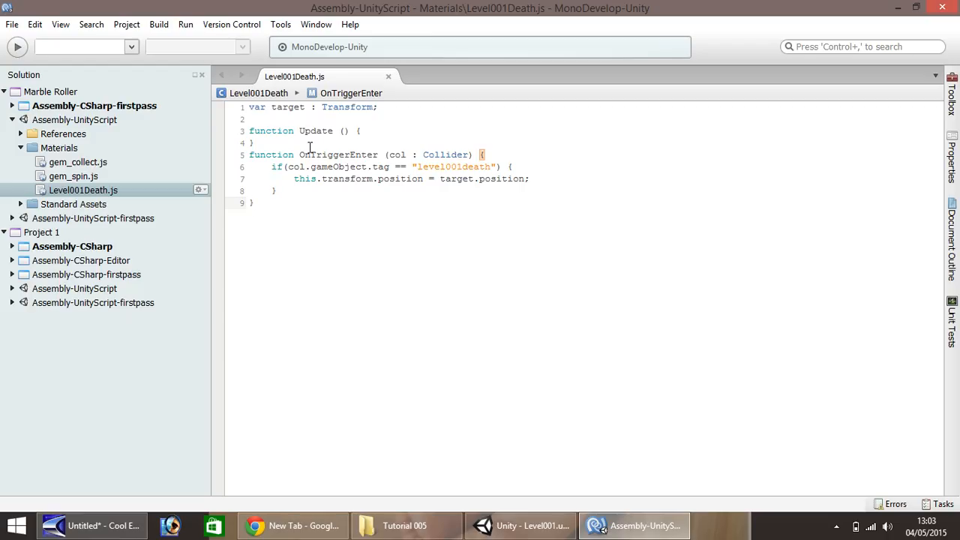
Switch back to Unity and make the DeathCapture object's Box Collider a trigger
click(522, 516)
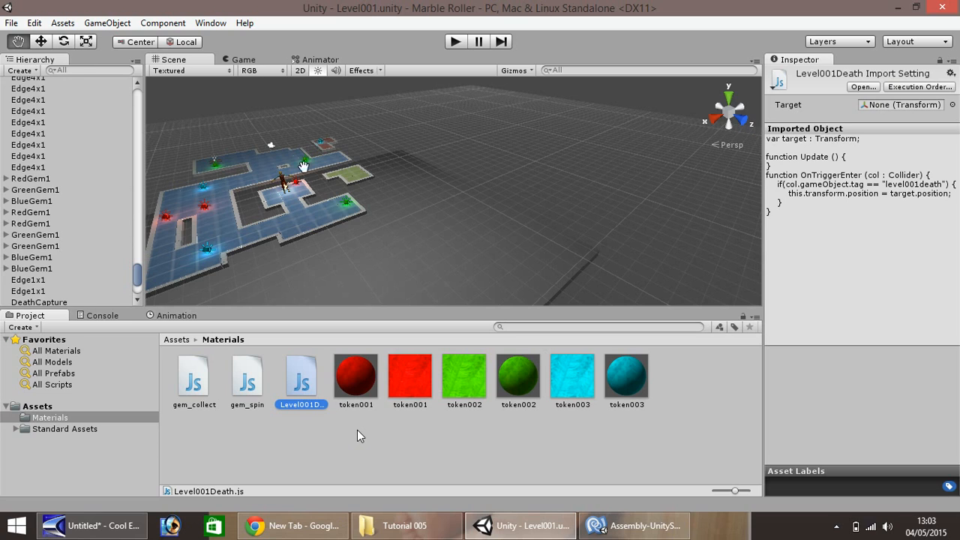
click(41, 41)
click(371, 267)
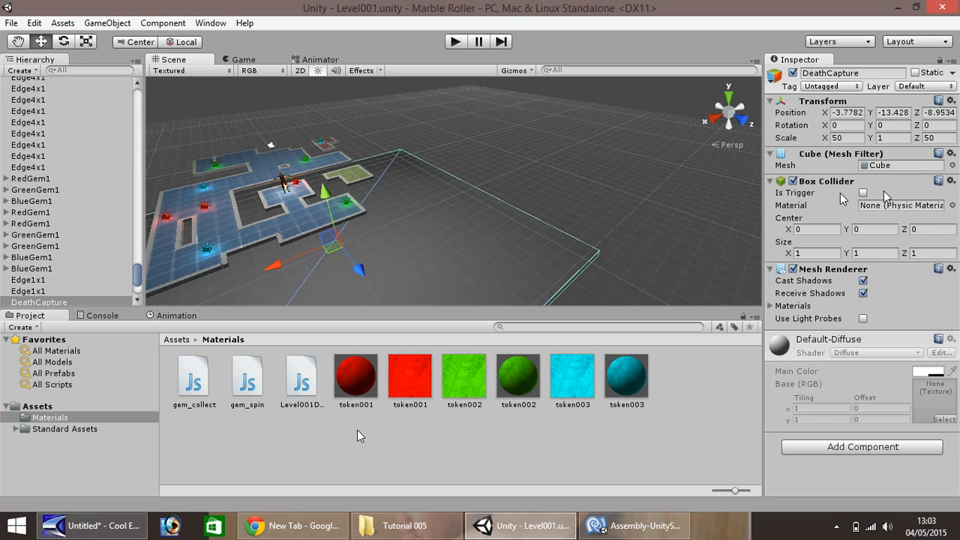
click(863, 194)
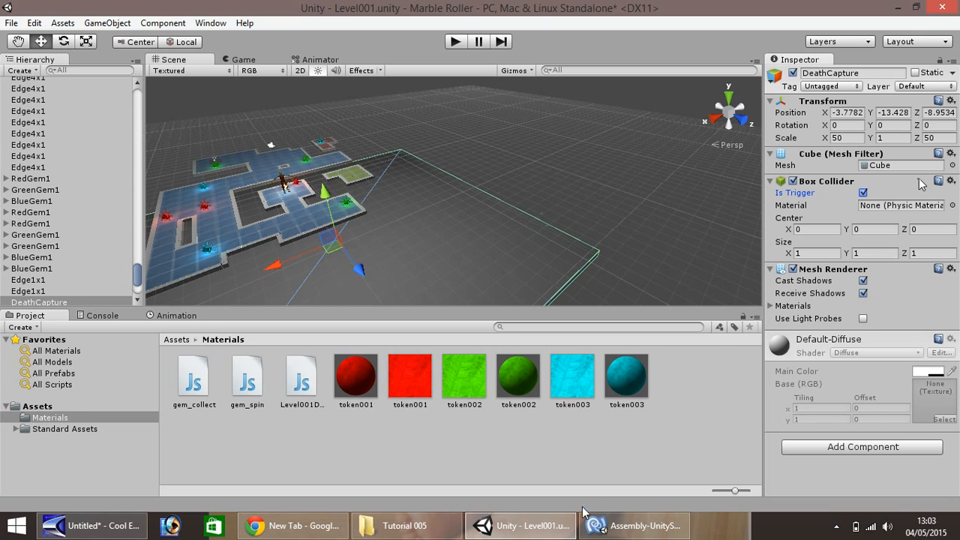
click(633, 525)
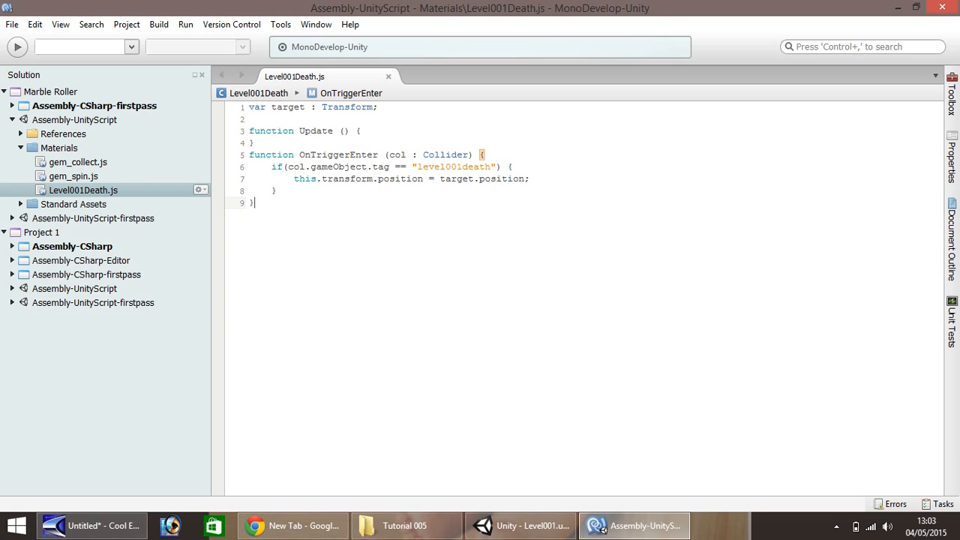
click(517, 525)
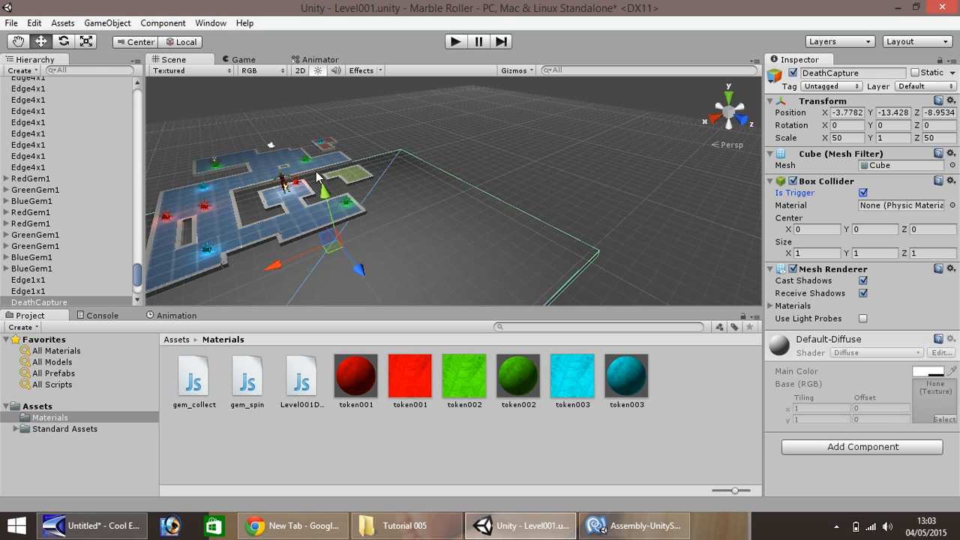
click(20, 40)
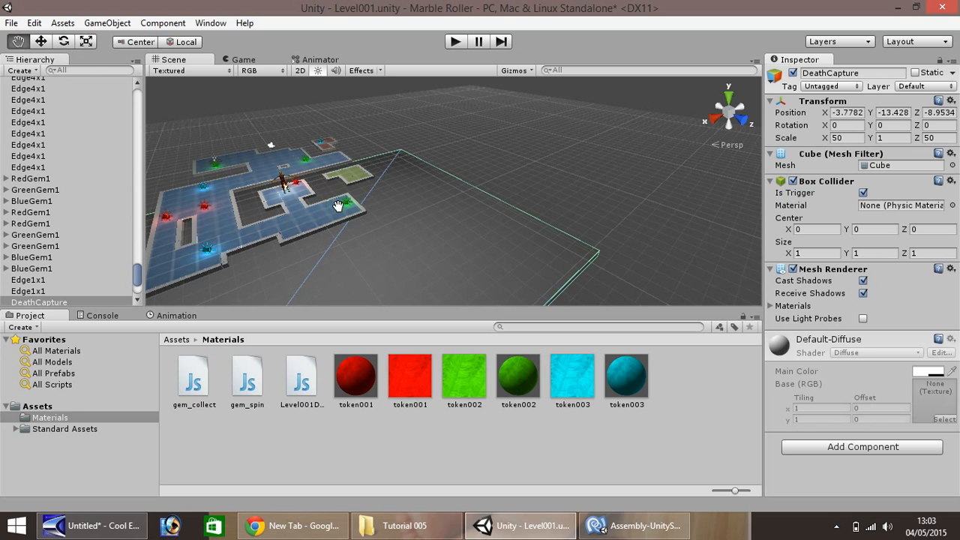
drag(338, 206, 480, 196)
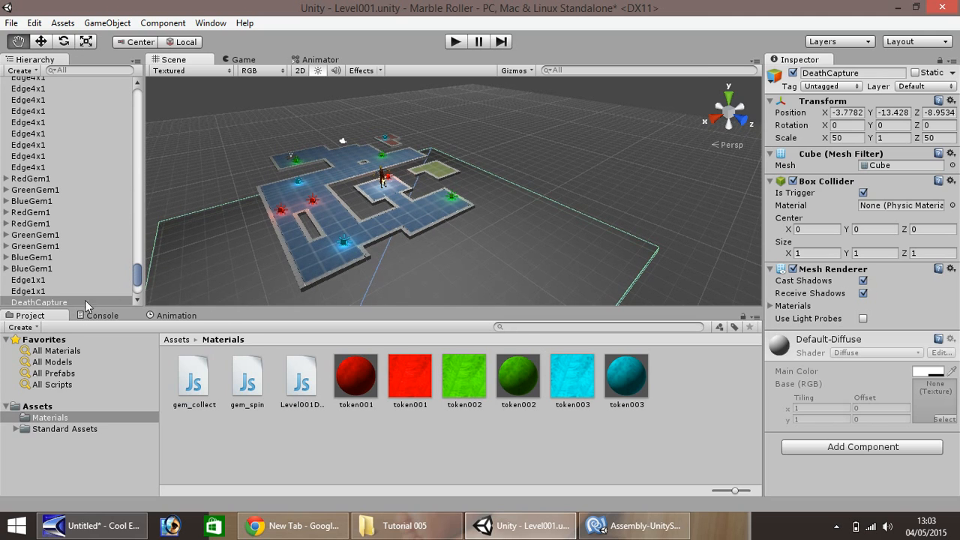
Attach the Level001Death script to the 3rd Person Controller and check its component in the object's properties
click(301, 381)
drag(137, 278, 134, 96)
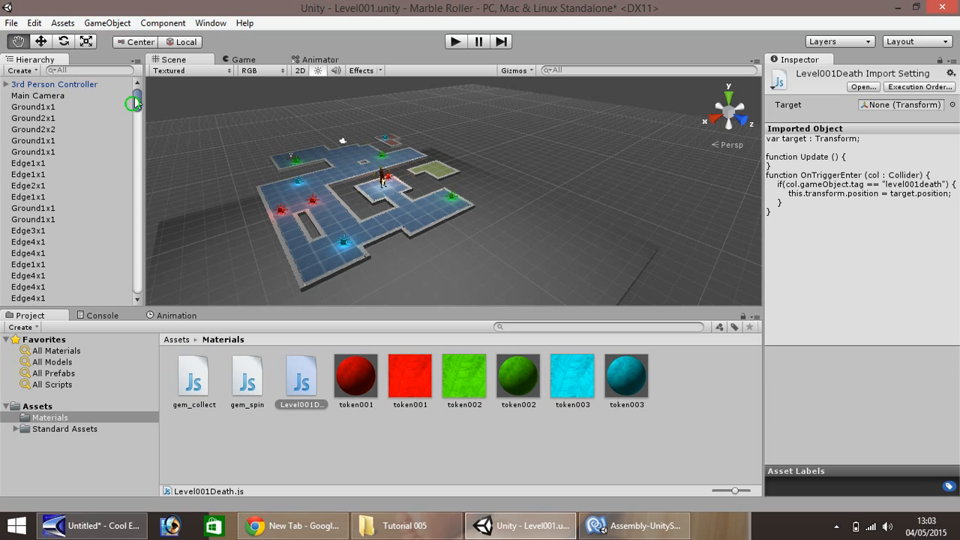
click(34, 84)
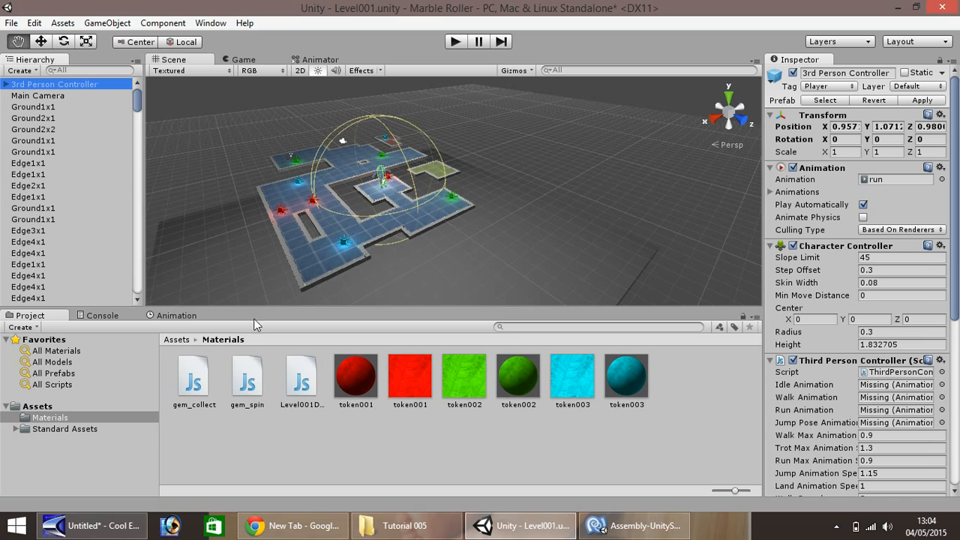
drag(306, 384, 64, 93)
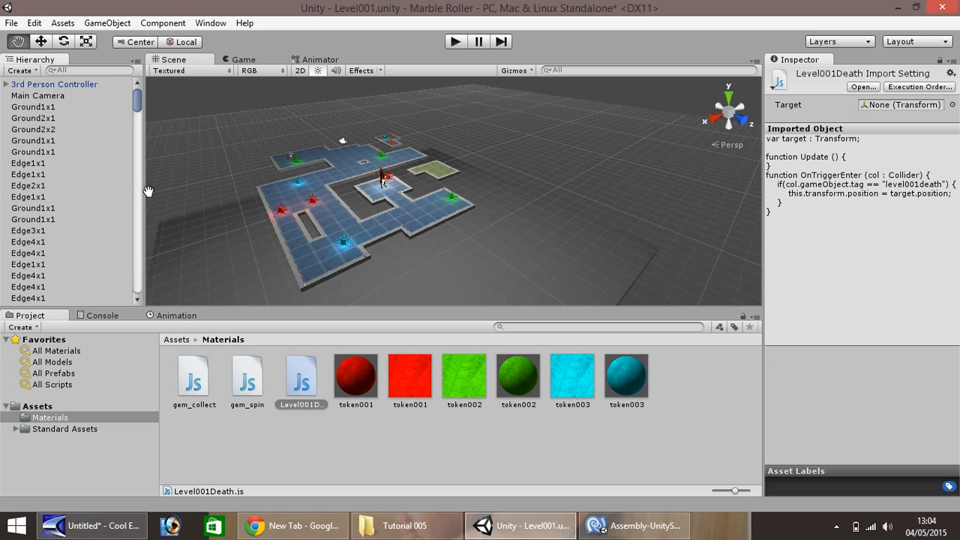
click(44, 85)
drag(955, 164, 955, 344)
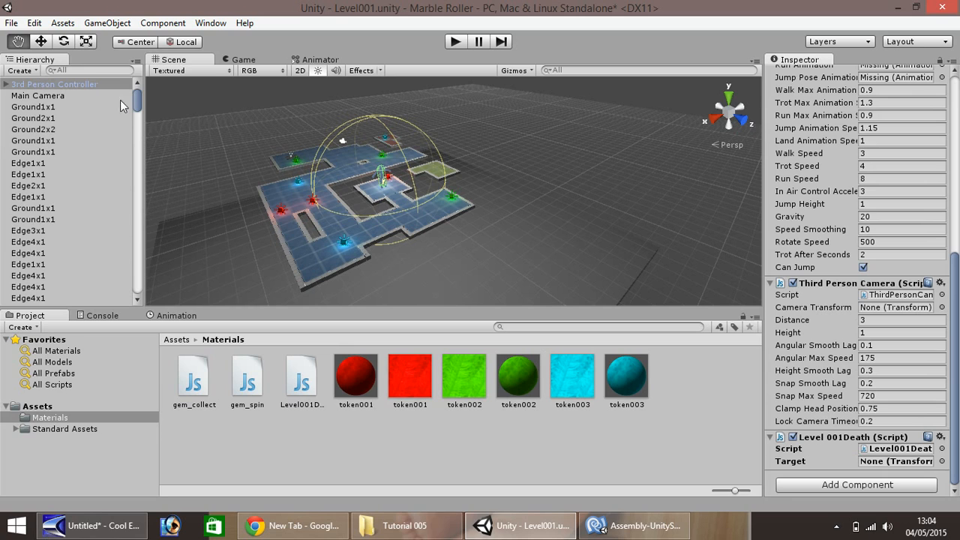
Open the tag editor from the DeathCapture object and set the tag list size to 5
drag(137, 105, 136, 291)
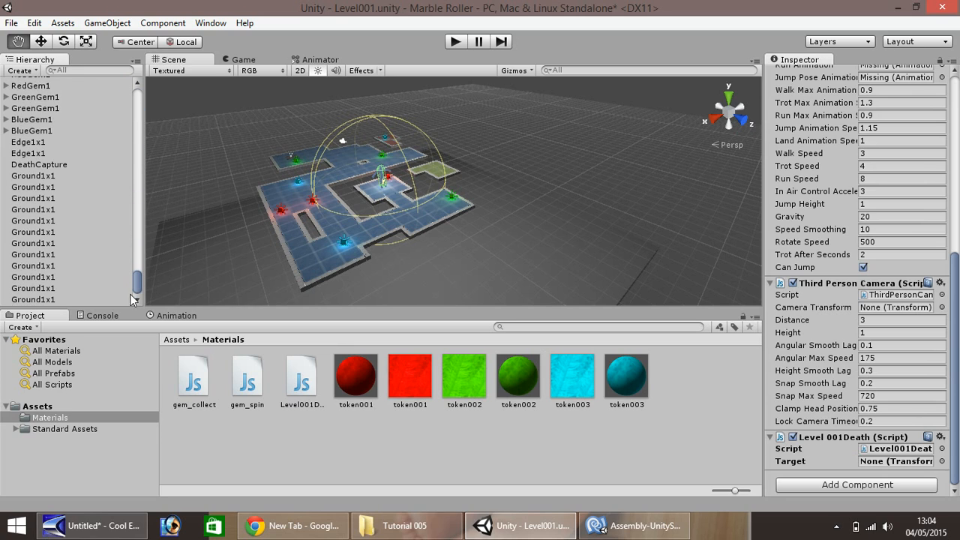
click(70, 165)
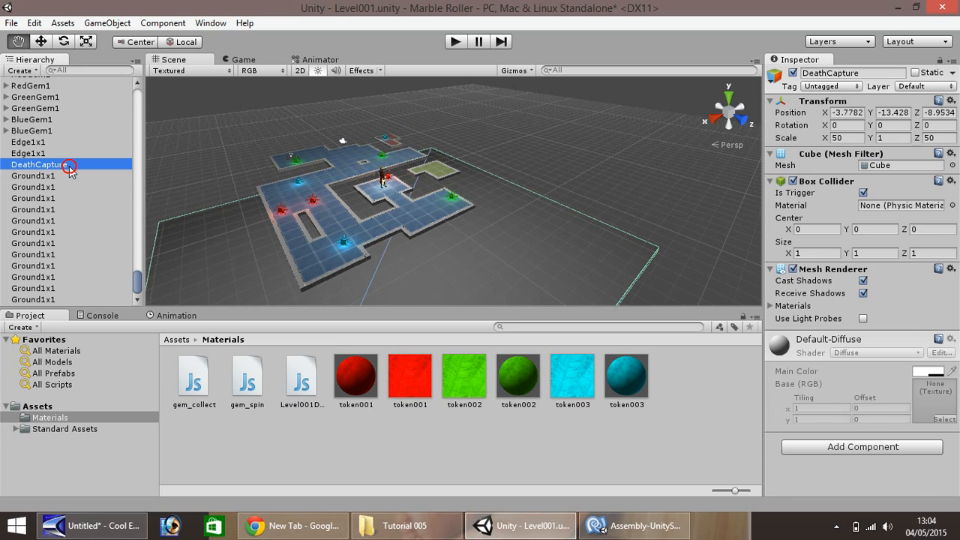
click(471, 267)
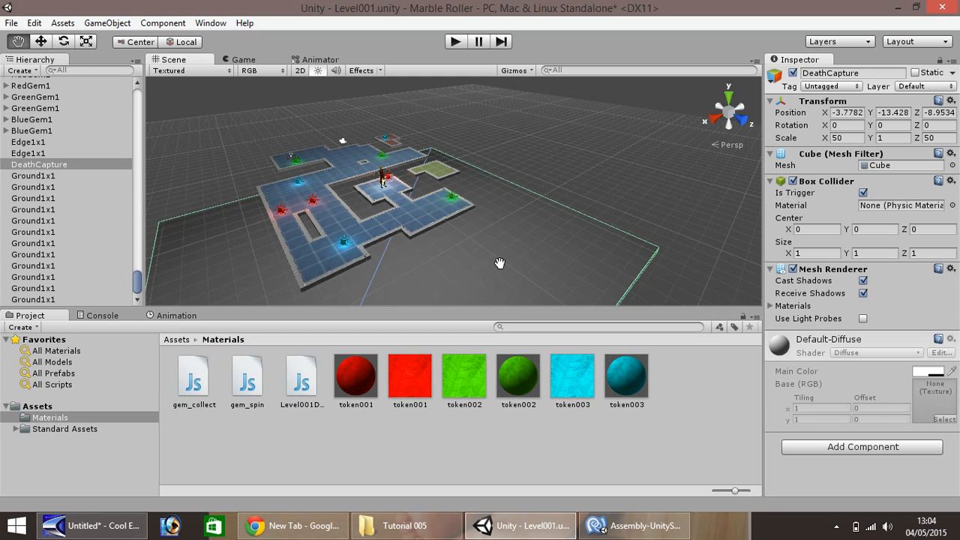
click(46, 42)
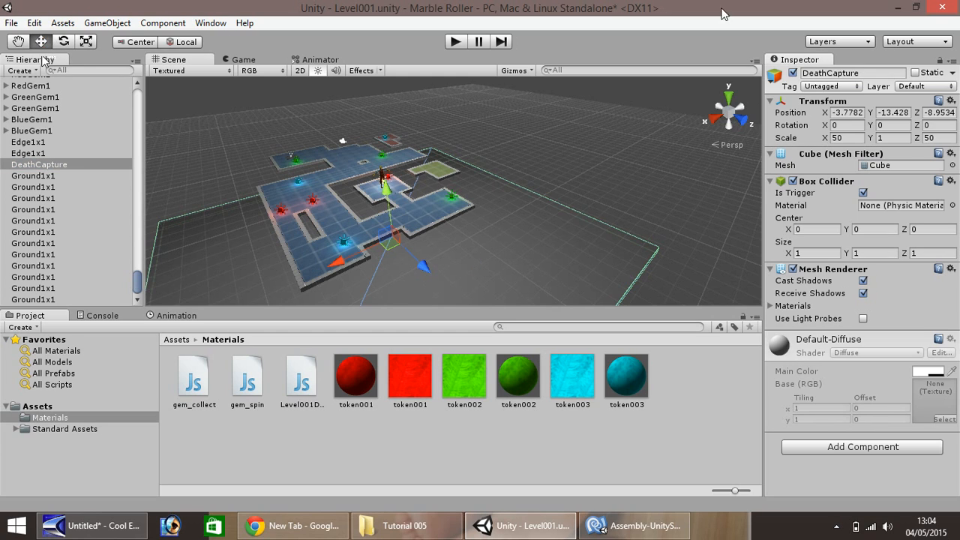
click(855, 92)
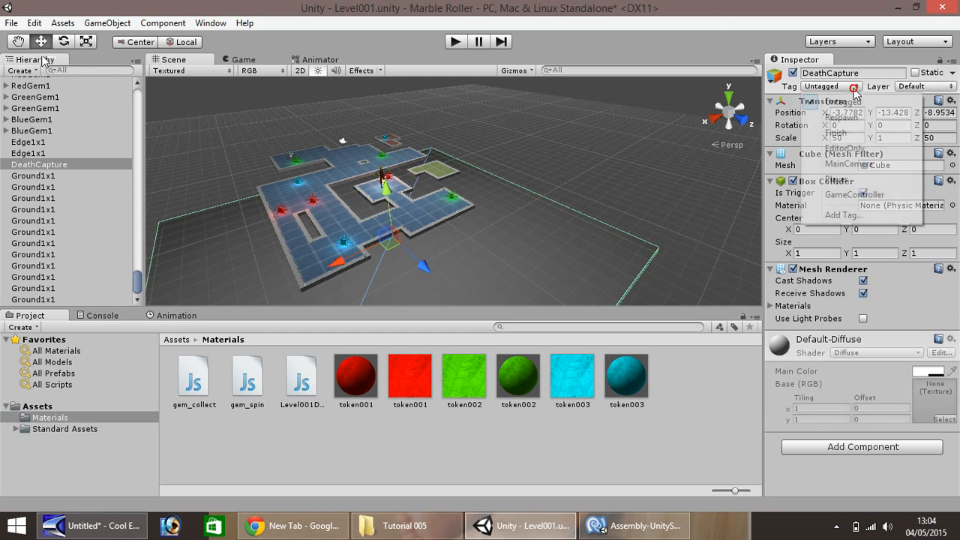
click(843, 215)
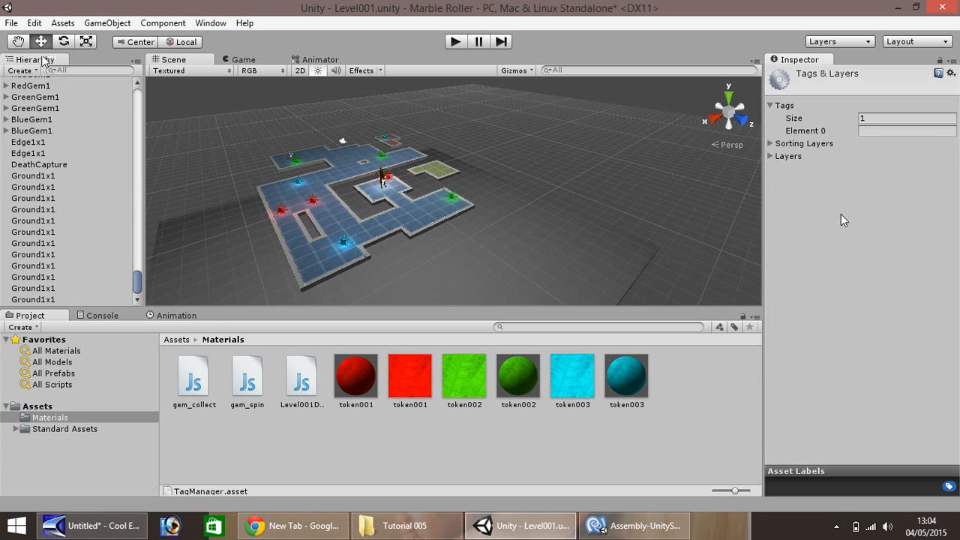
click(874, 119)
text(5)
key(Return)
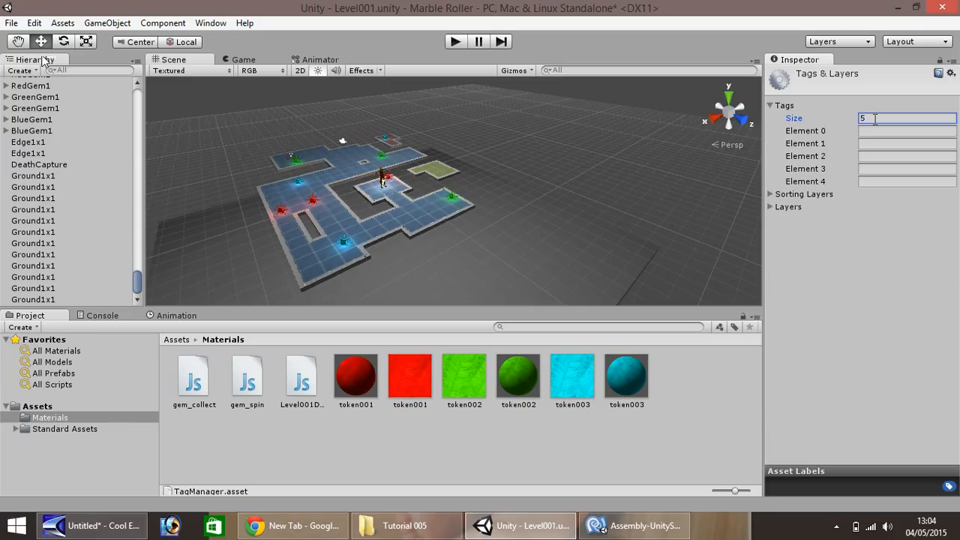
Check the tag name used in the Level001Death script and enter "level001death" as tag Element 0
click(868, 130)
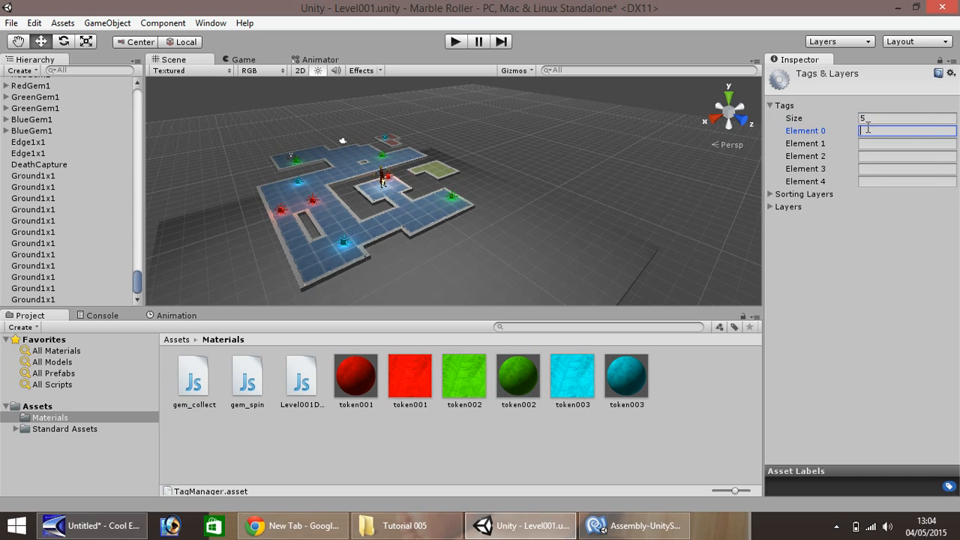
click(634, 525)
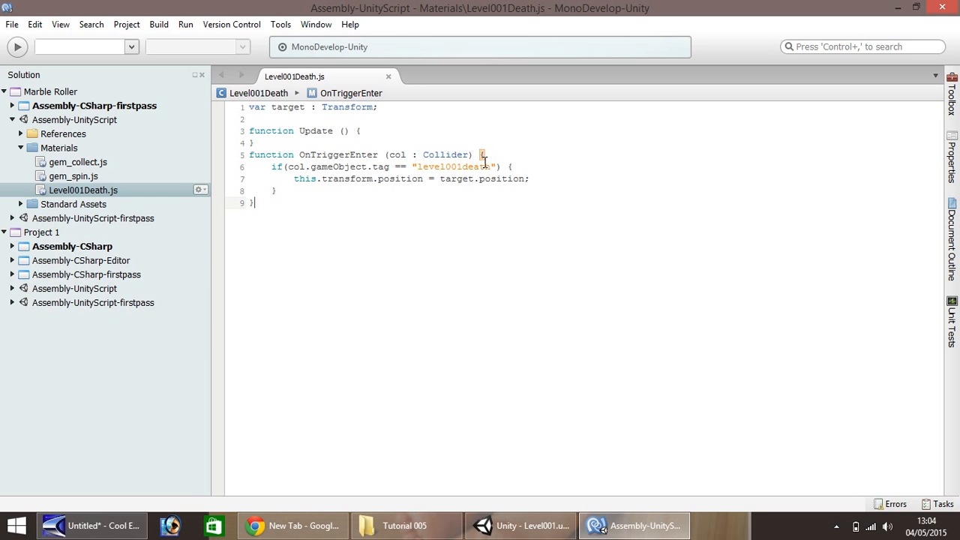
click(529, 525)
click(887, 132)
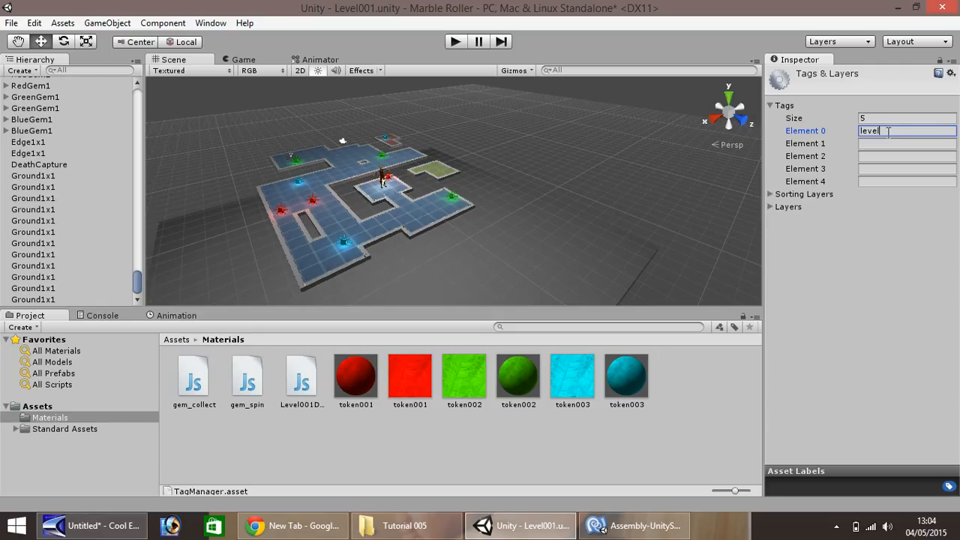
text(level001death)
Create an empty game object at the 3rd Person Controller's location and make it a child of DeathCapture
drag(138, 282, 138, 97)
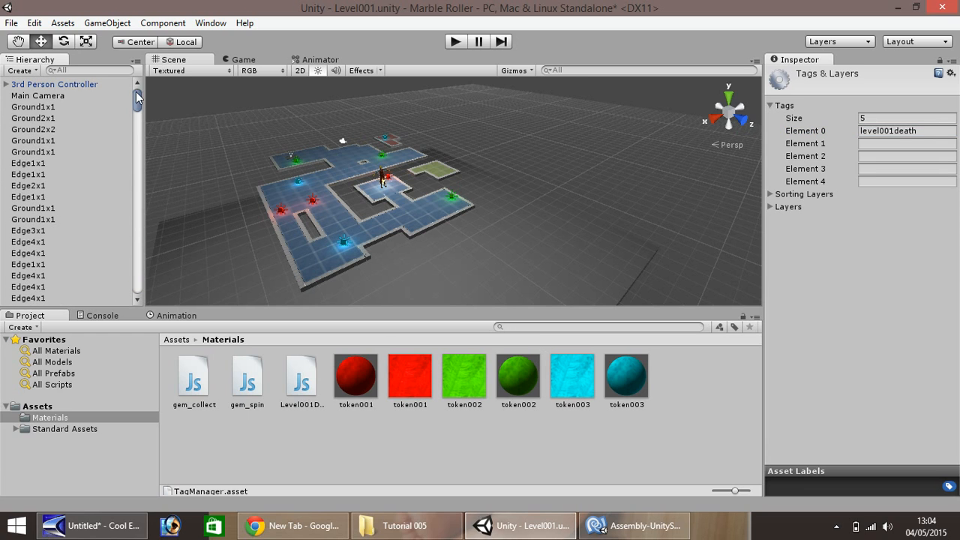
double_click(50, 84)
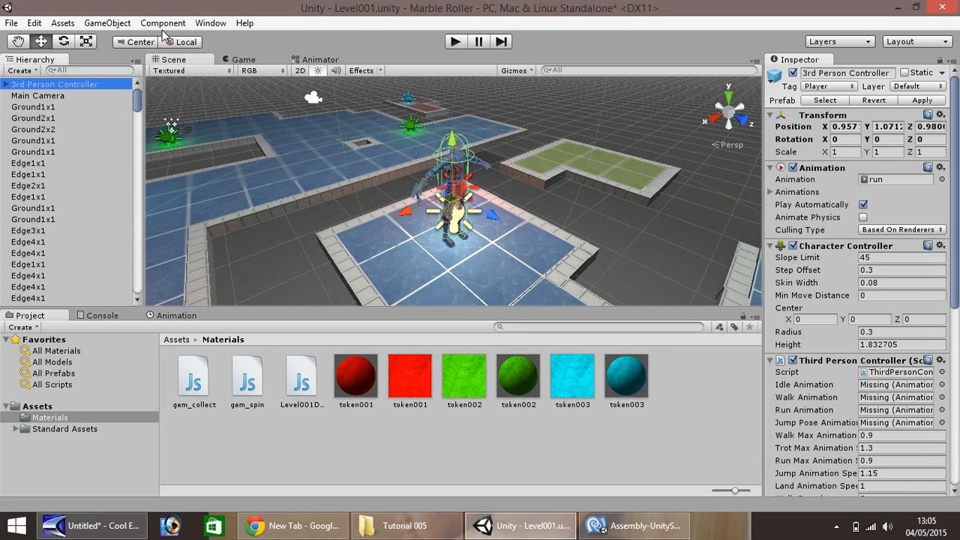
click(105, 24)
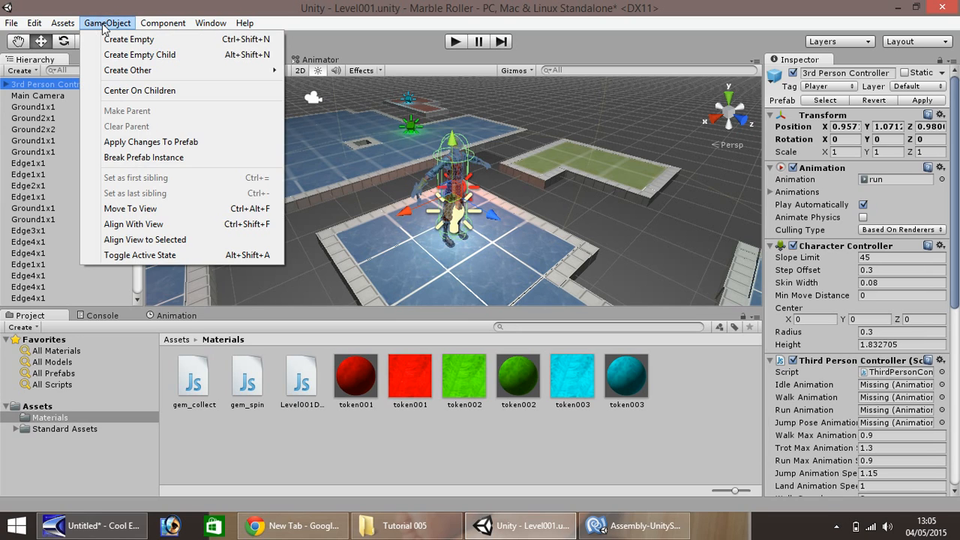
click(118, 41)
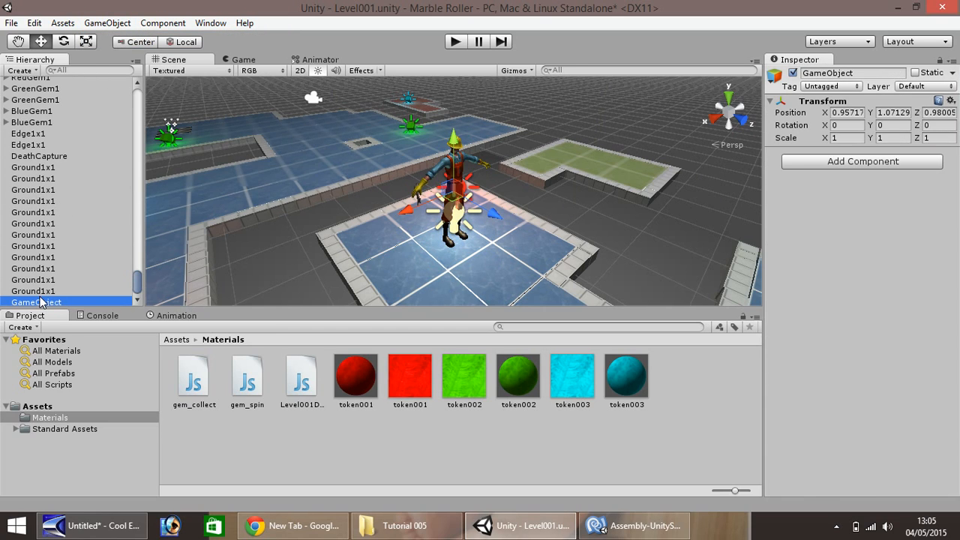
drag(42, 302, 51, 164)
Rename the DeathCapture object as DeathCapture001
click(42, 158)
right_click(41, 158)
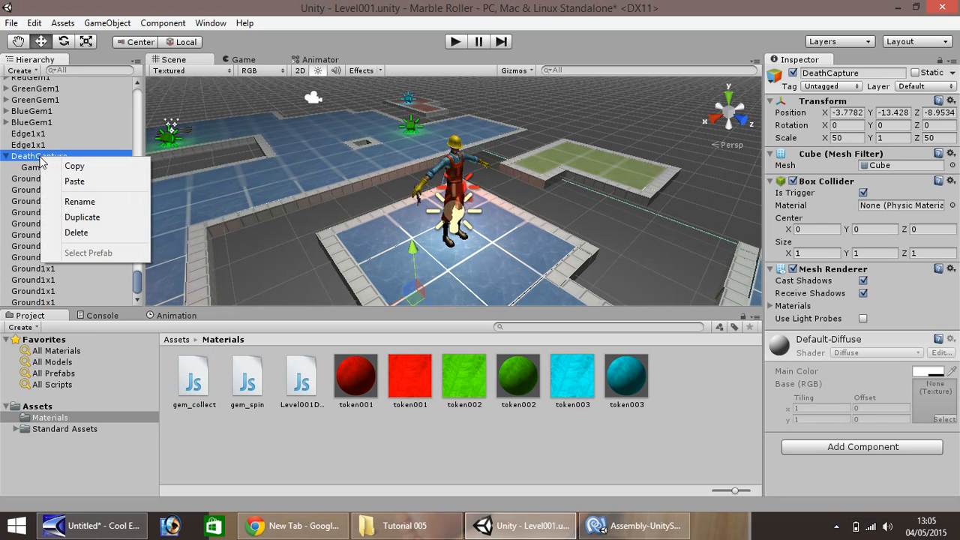
click(80, 201)
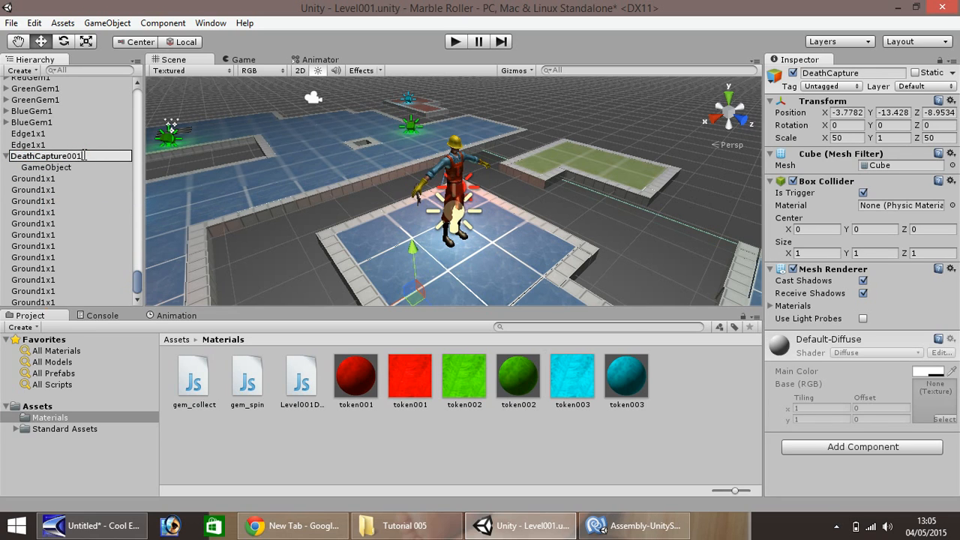
key(Return)
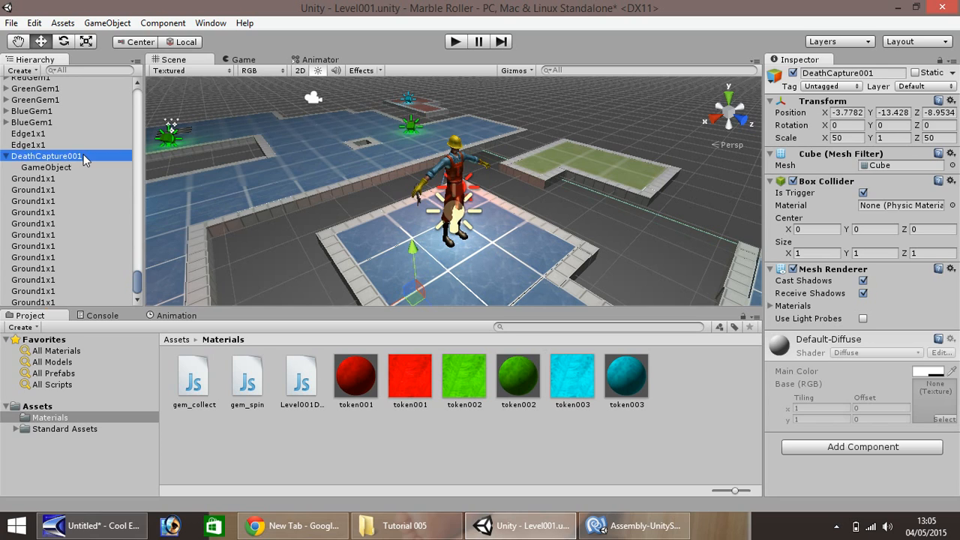
Rename the empty child object under DeathCapture001 as RespawnPoint001
right_click(41, 169)
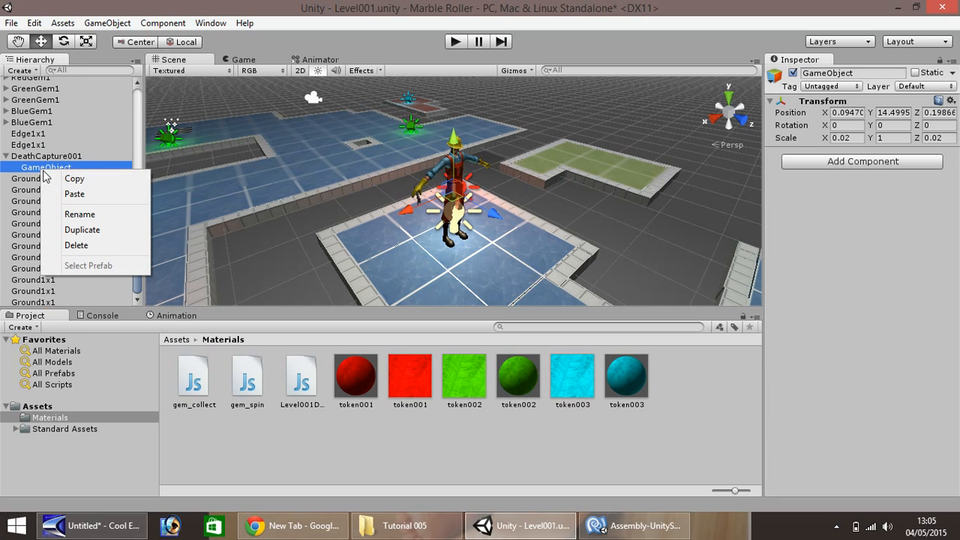
click(81, 215)
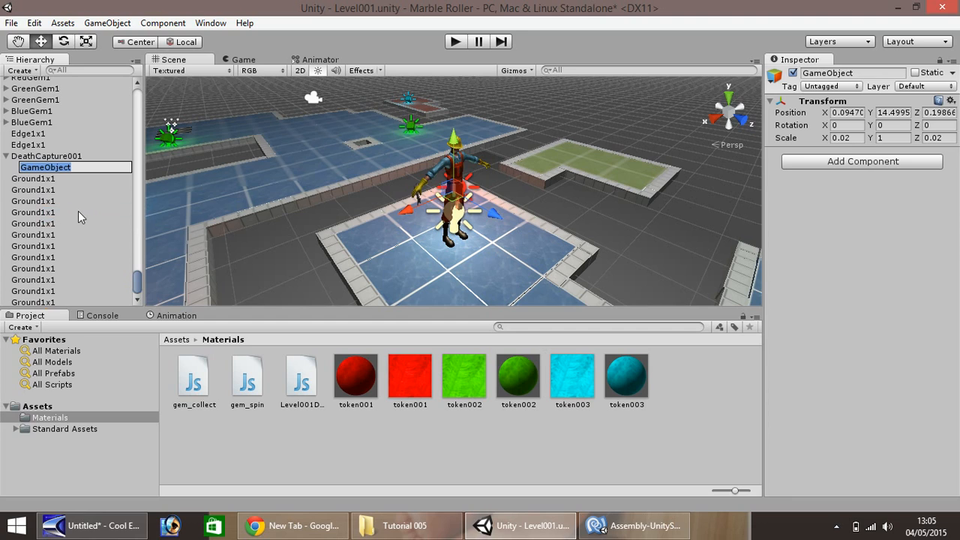
text(Respa)
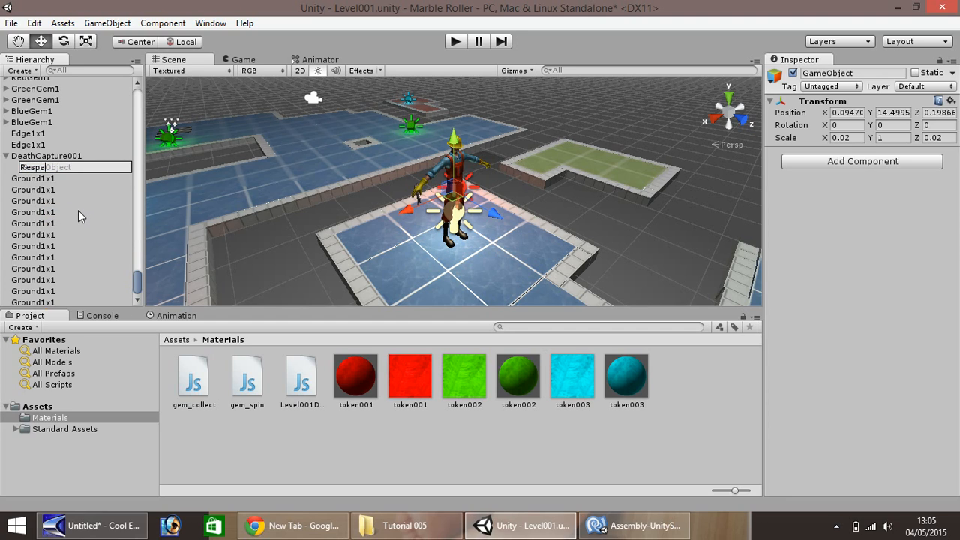
text(wnPoint001)
key(Return)
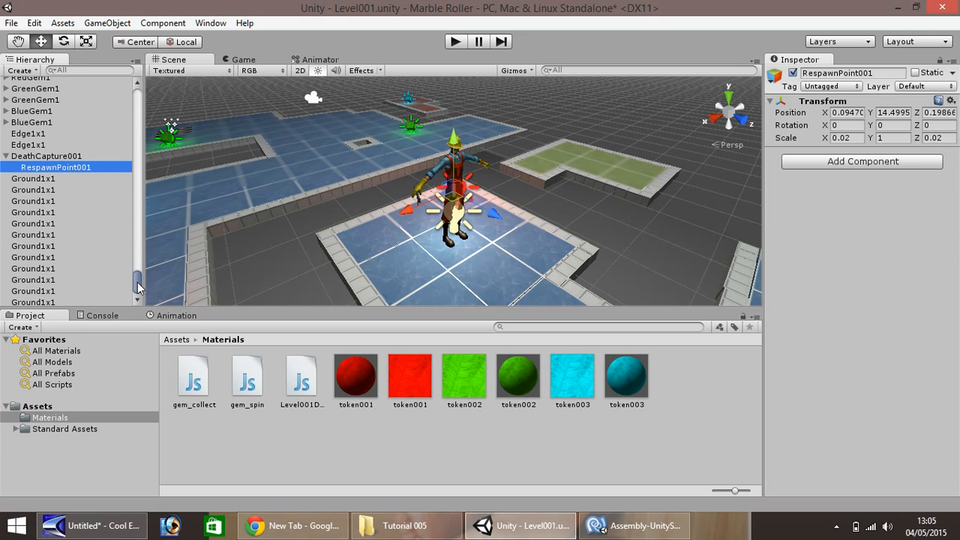
Assign RespawnPoint001 as the Target of the Level001Death script on the 3rd Person Controller
drag(138, 280, 132, 94)
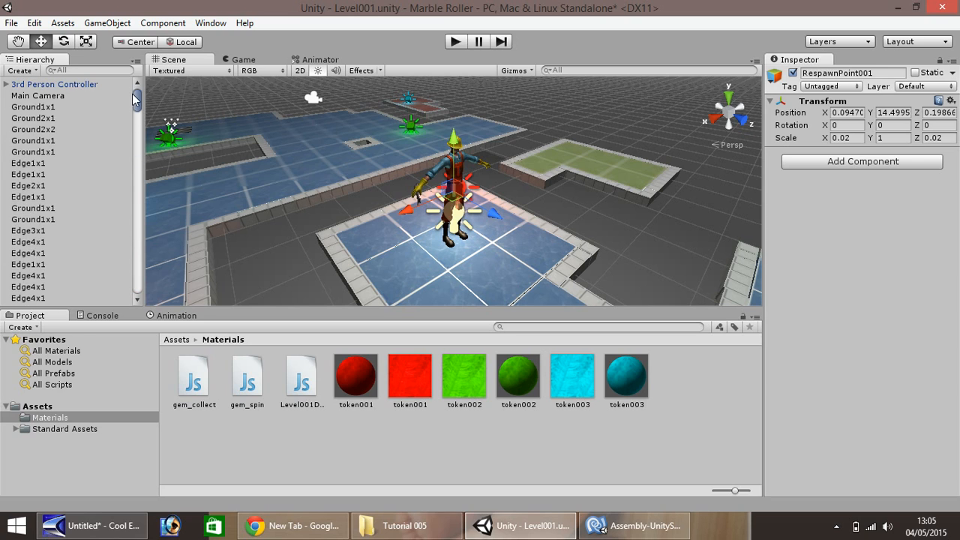
click(40, 88)
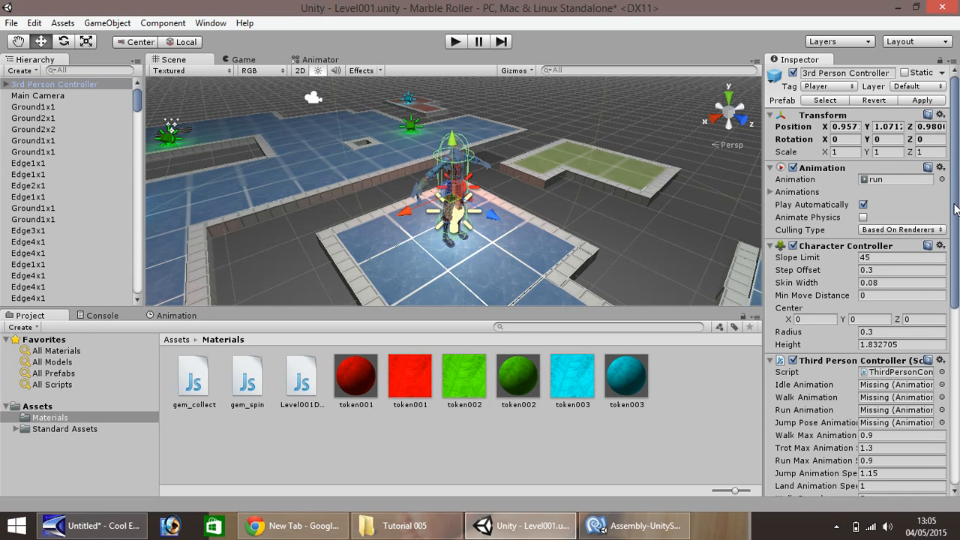
scroll(953, 203, down, 5)
scroll(953, 203, down, 2)
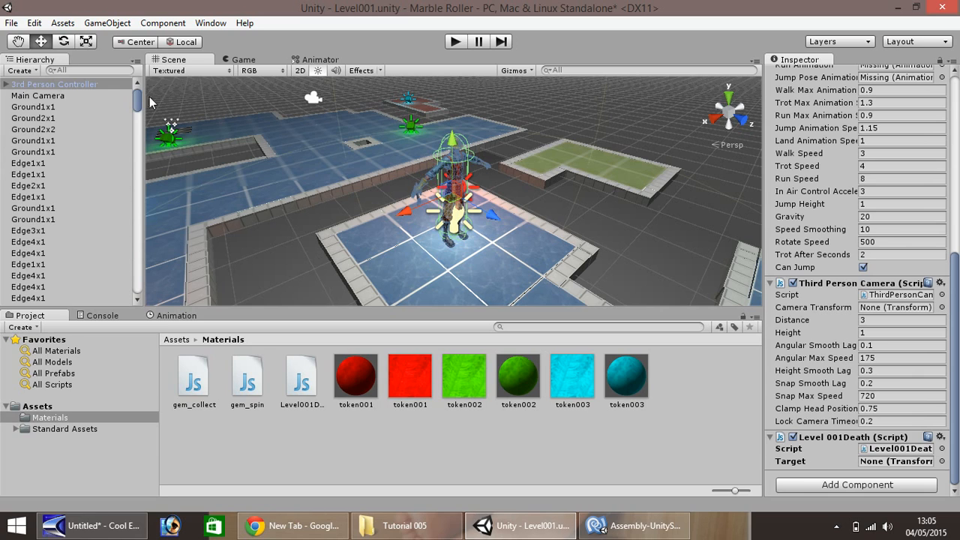
drag(137, 100, 147, 289)
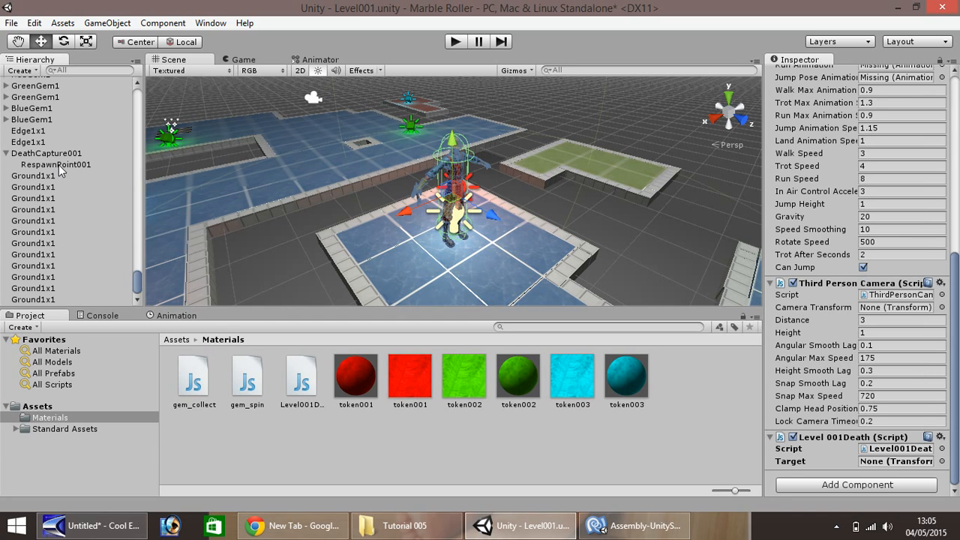
drag(58, 164, 883, 464)
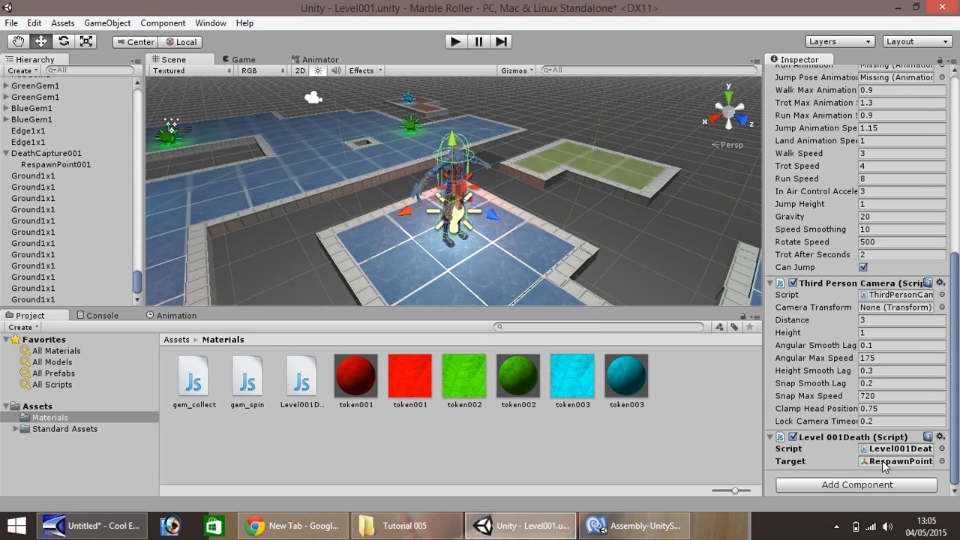
Playtest the level by running the character off the platform edge onto the death trigger, then stop the game
click(458, 42)
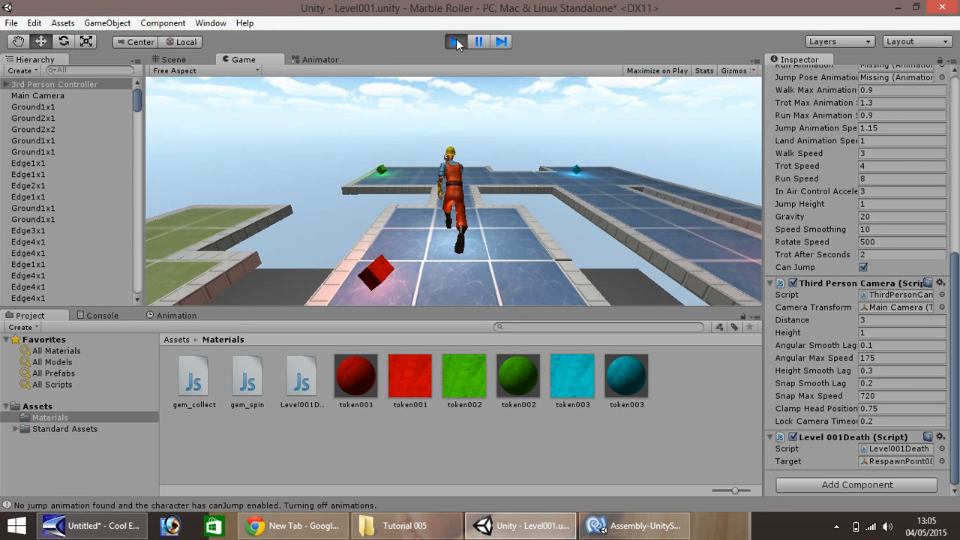
key(a)
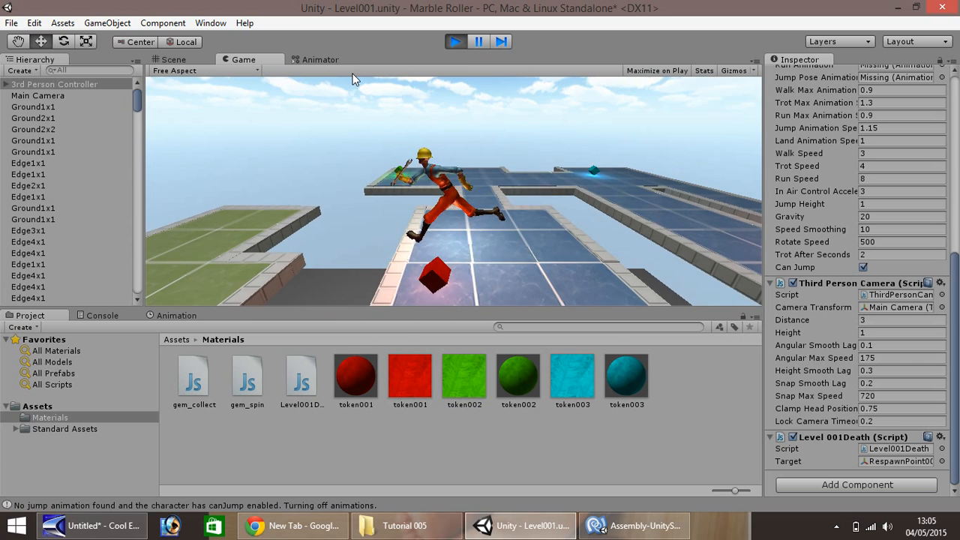
key(w)
key(a)
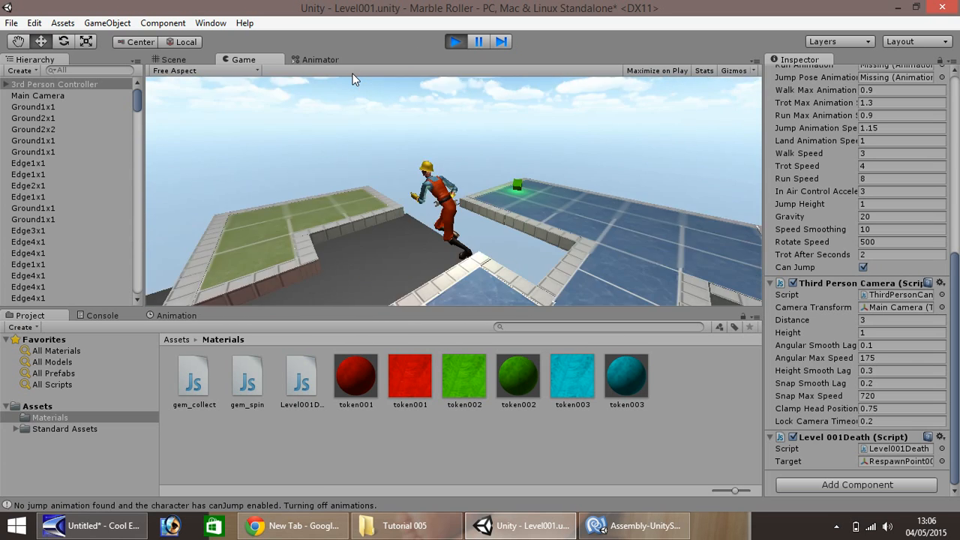
key(d)
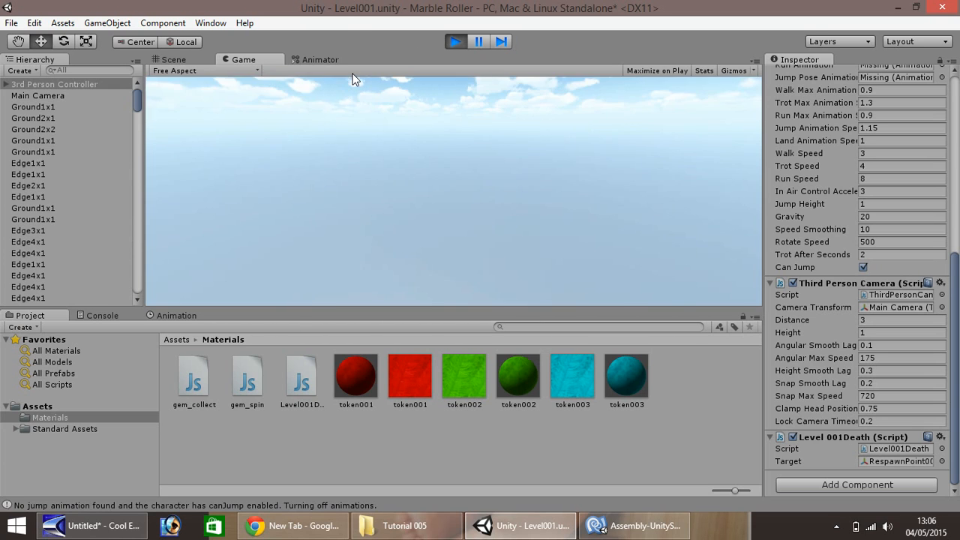
click(454, 41)
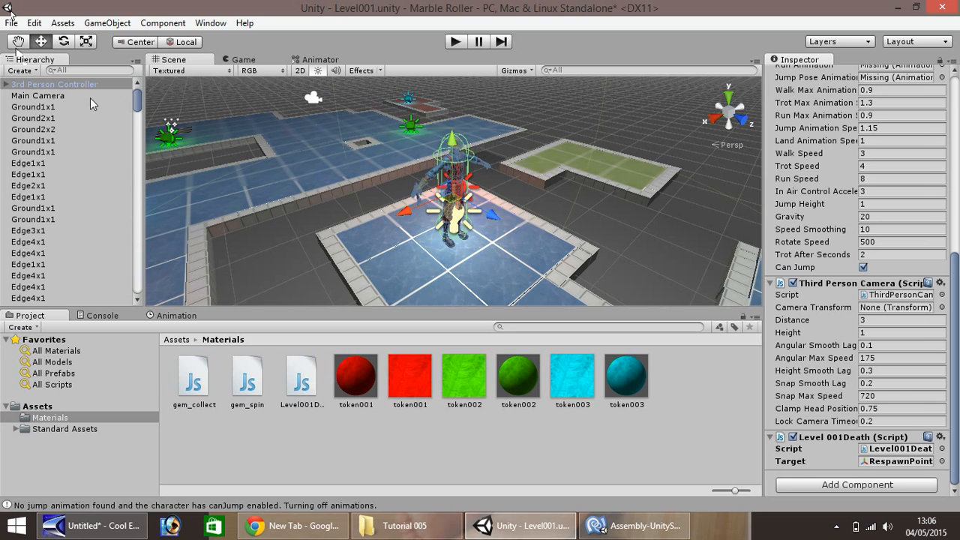
Examine the DeathCapture001 object's settings and its placement beneath the level's platforms
drag(136, 100, 135, 286)
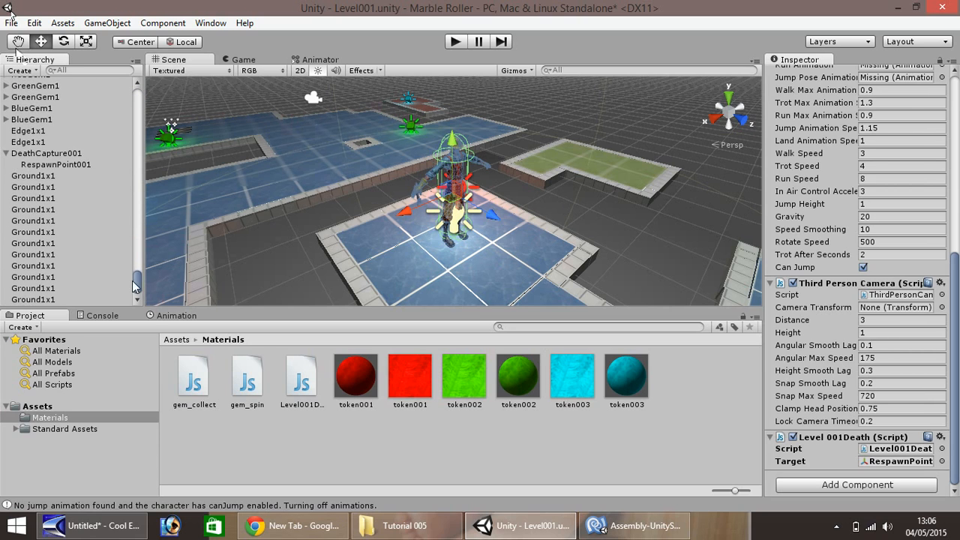
click(49, 154)
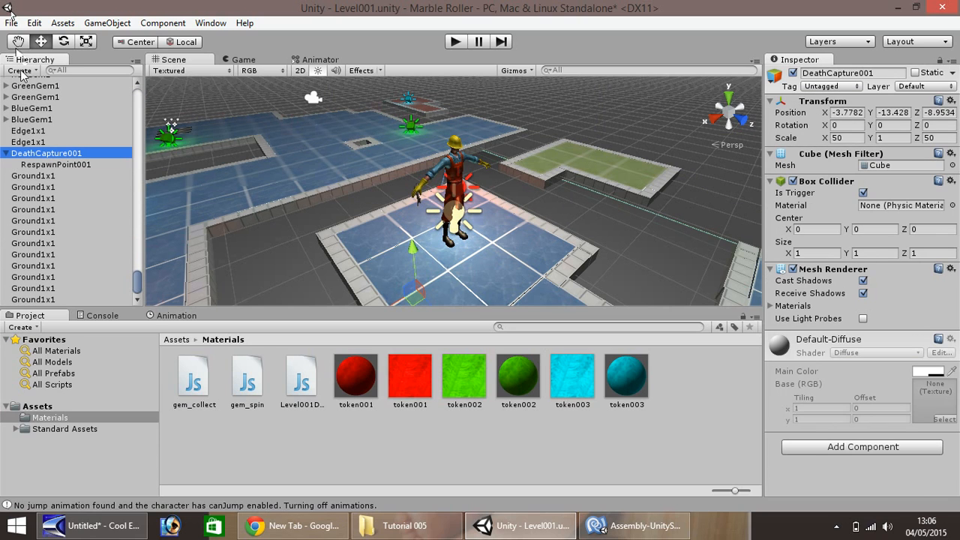
click(20, 42)
right_drag(362, 189, 394, 234)
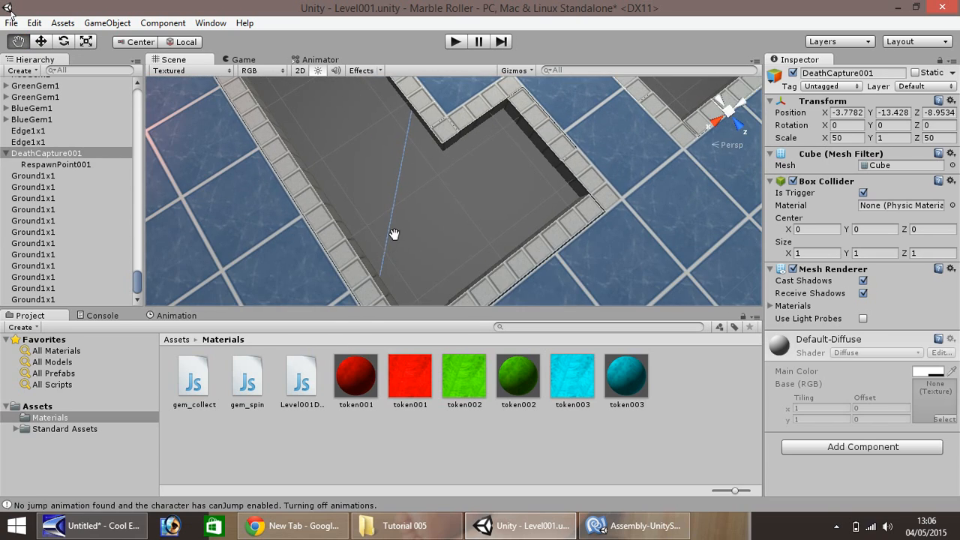
drag(389, 208, 182, 372)
drag(330, 163, 348, 190)
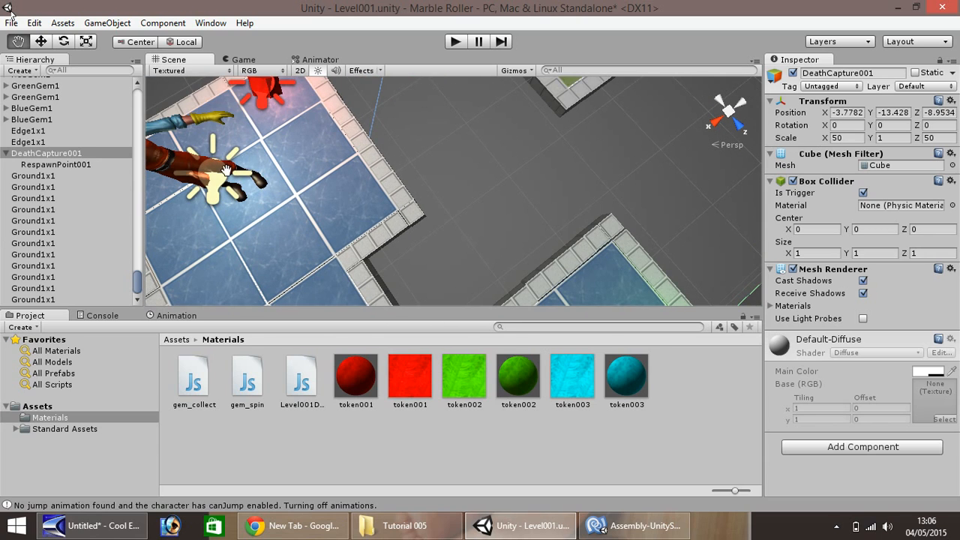
drag(354, 250, 372, 193)
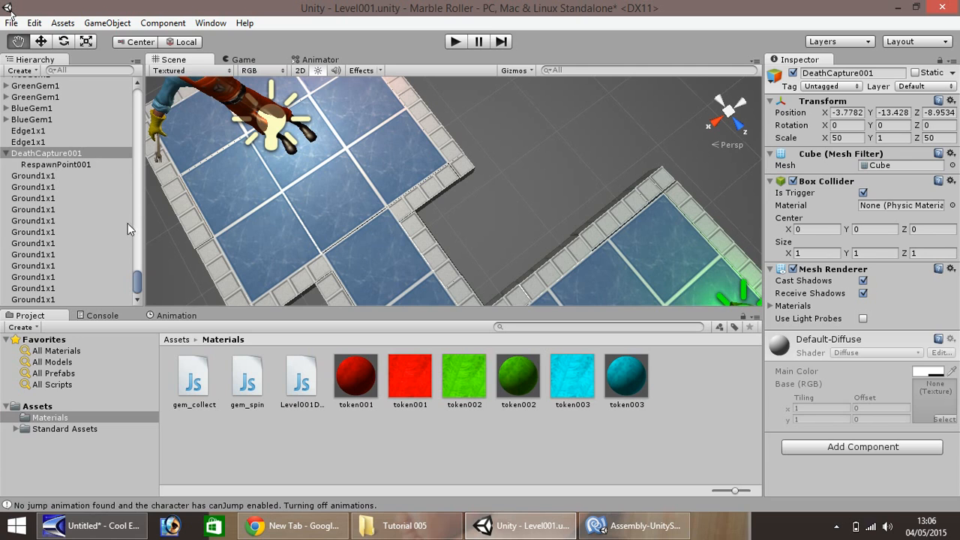
Review the tag and components of the 3rd Person Controller
drag(138, 285, 57, 94)
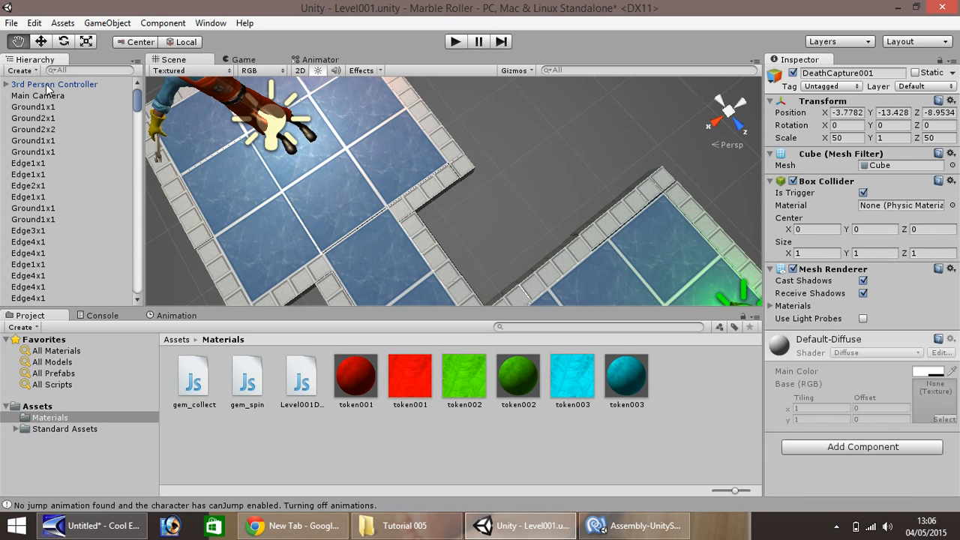
click(48, 85)
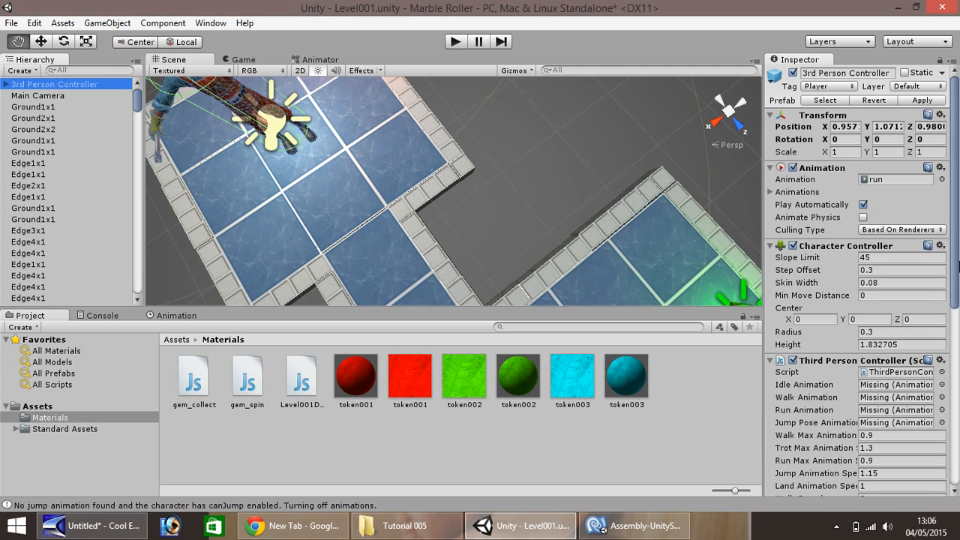
drag(955, 223, 959, 199)
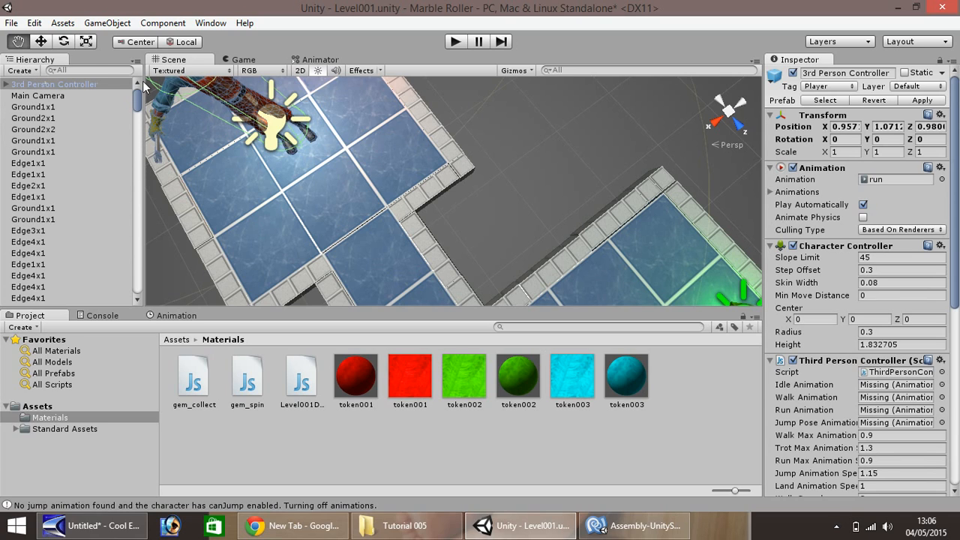
Raise DeathCapture001 along the Y axis to about -0.84, close to the platforms
key(w)
key(f)
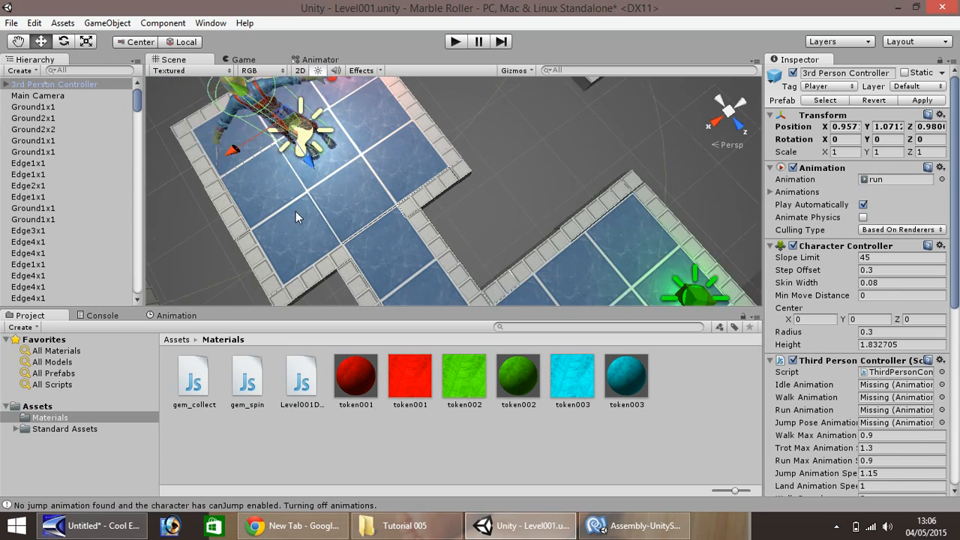
click(20, 43)
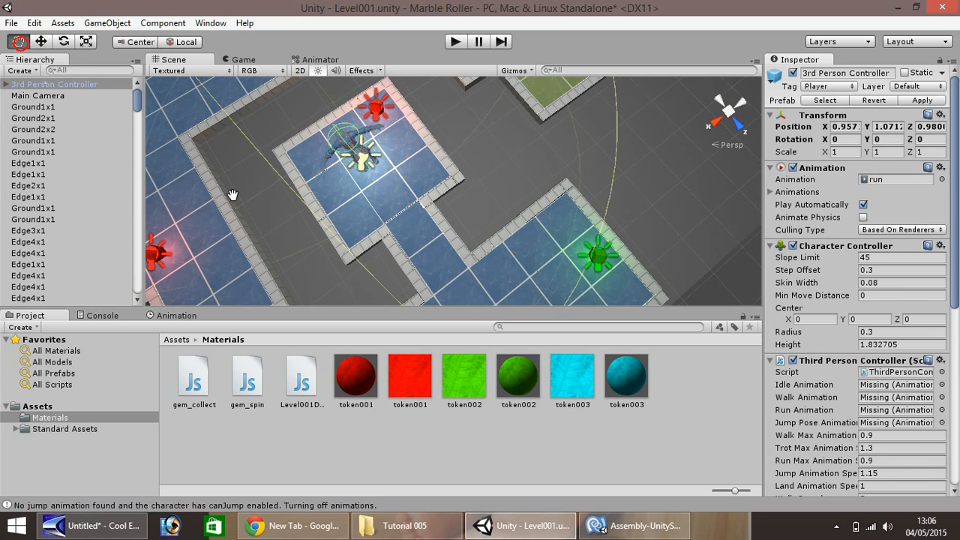
right_drag(226, 169, 162, 83)
drag(272, 175, 137, 66)
click(42, 42)
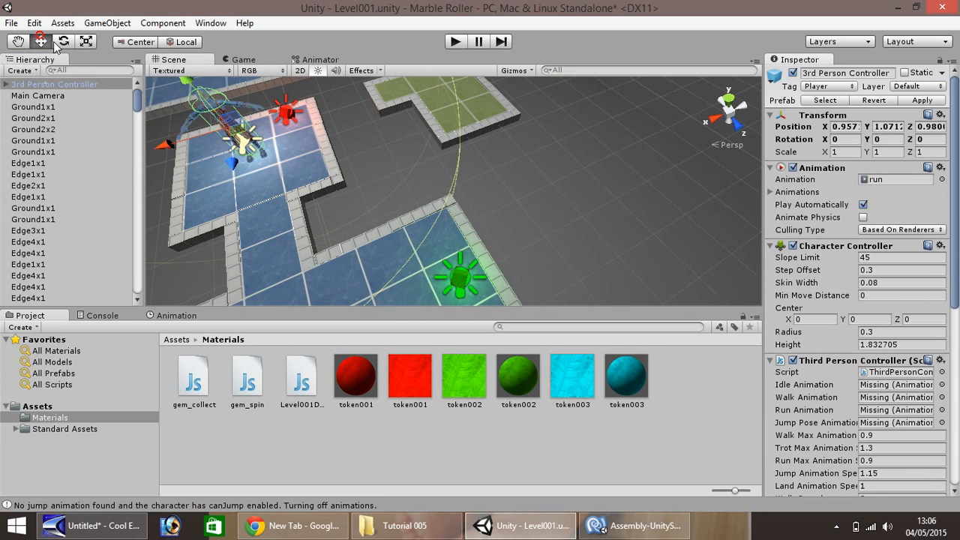
click(511, 182)
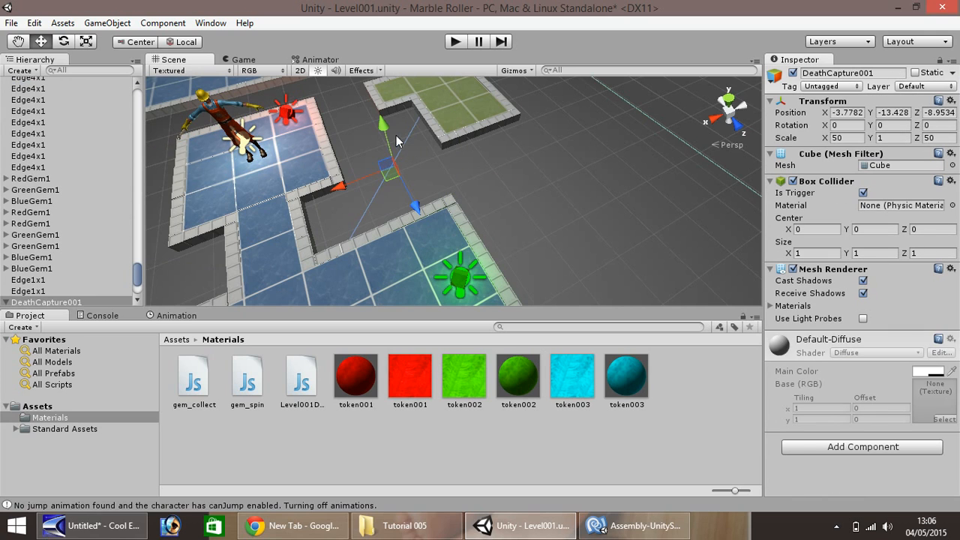
drag(395, 141, 324, 71)
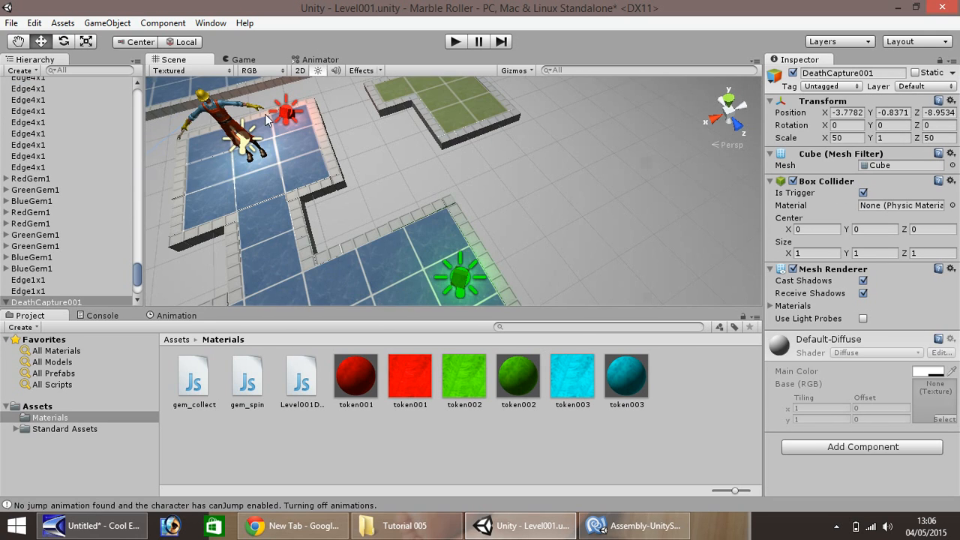
Set DeathCapture001's scale to 1 on the X, Y and Z axes
click(847, 138)
text(1)
key(Tab)
text(1)
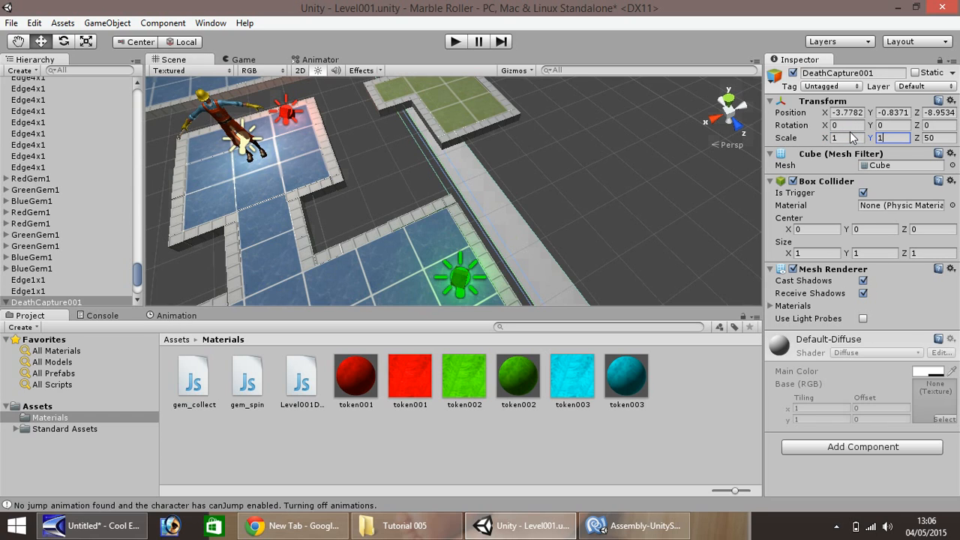
key(Tab)
text(1)
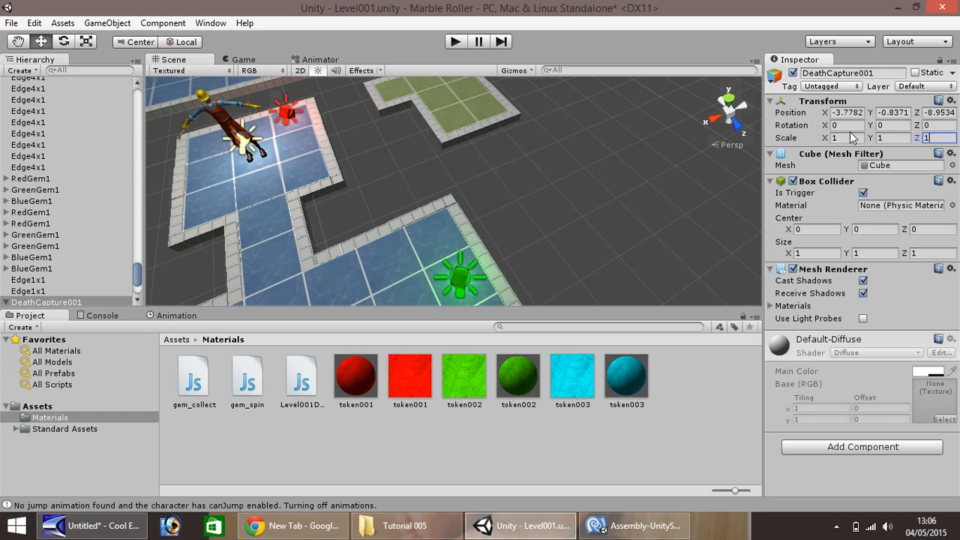
Undo the scale and height changes made to DeathCapture001
double_click(41, 302)
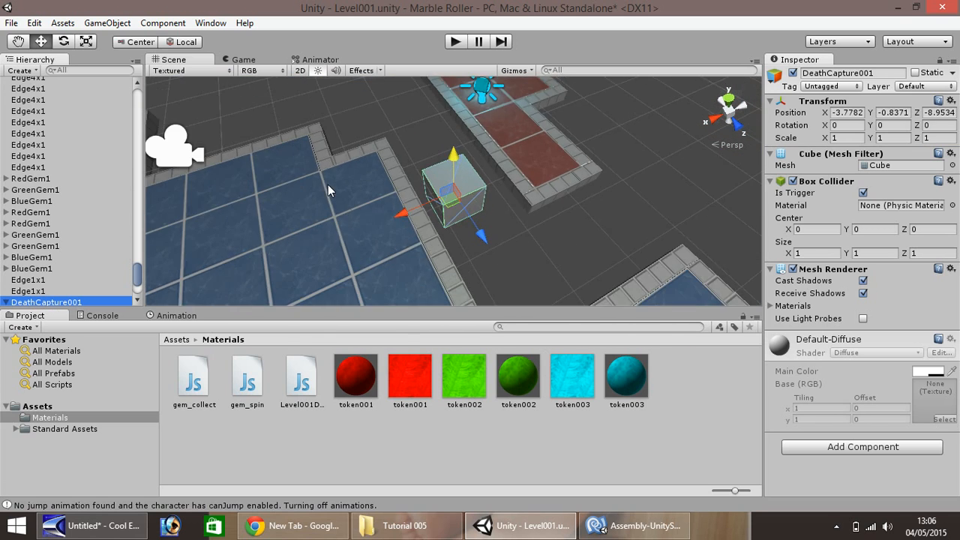
scroll(323, 172, down, 5)
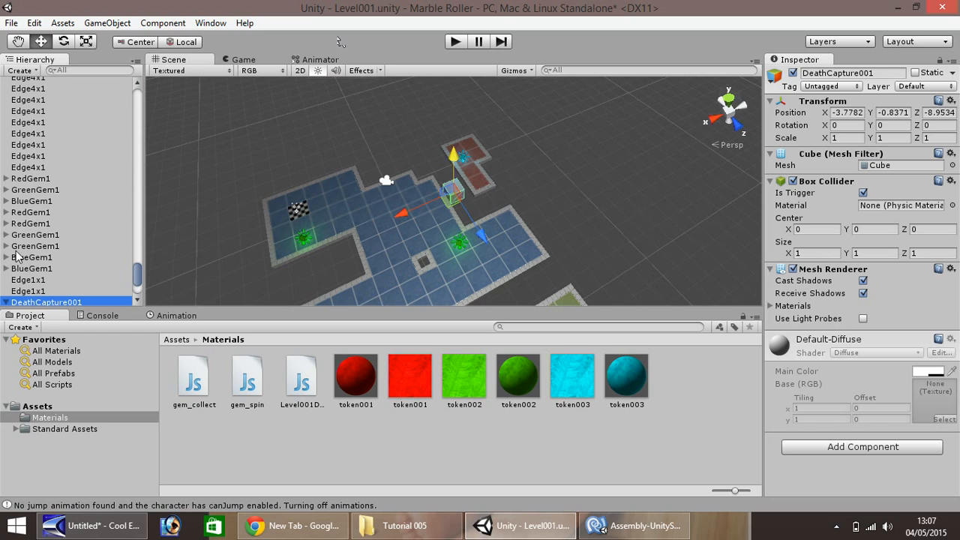
scroll(137, 282, down, 4)
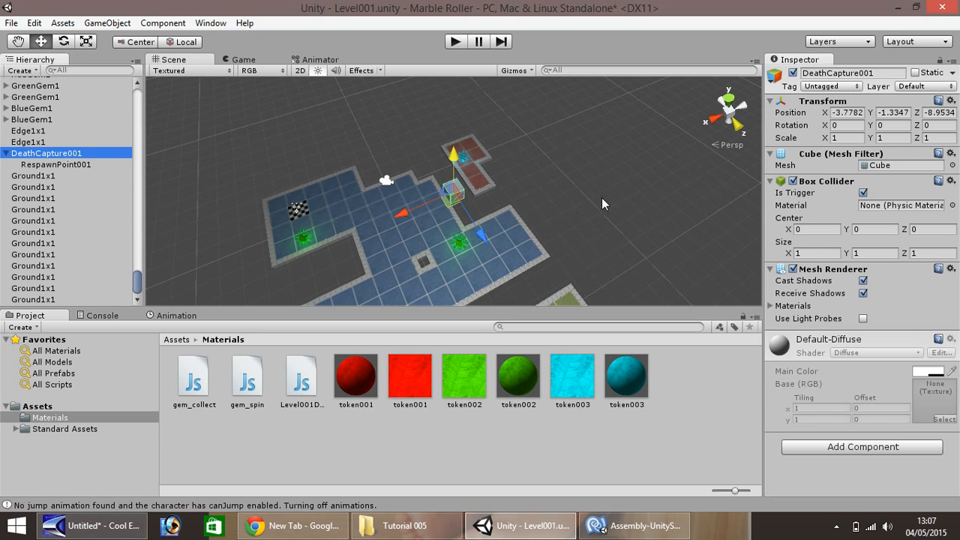
key(ctrl+z)
key(ctrl+z)
key(ctrl+z)
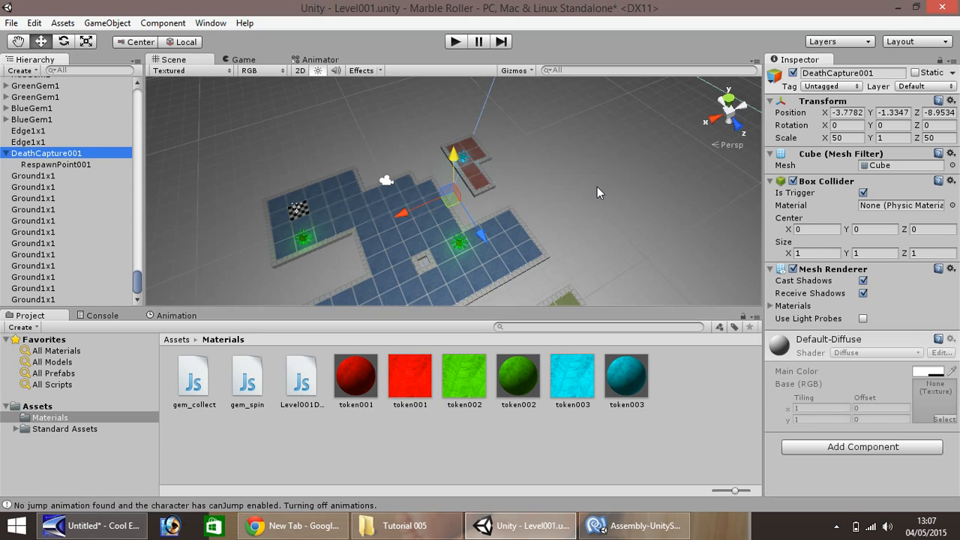
Assign the level001death tag to DeathCapture001
click(852, 87)
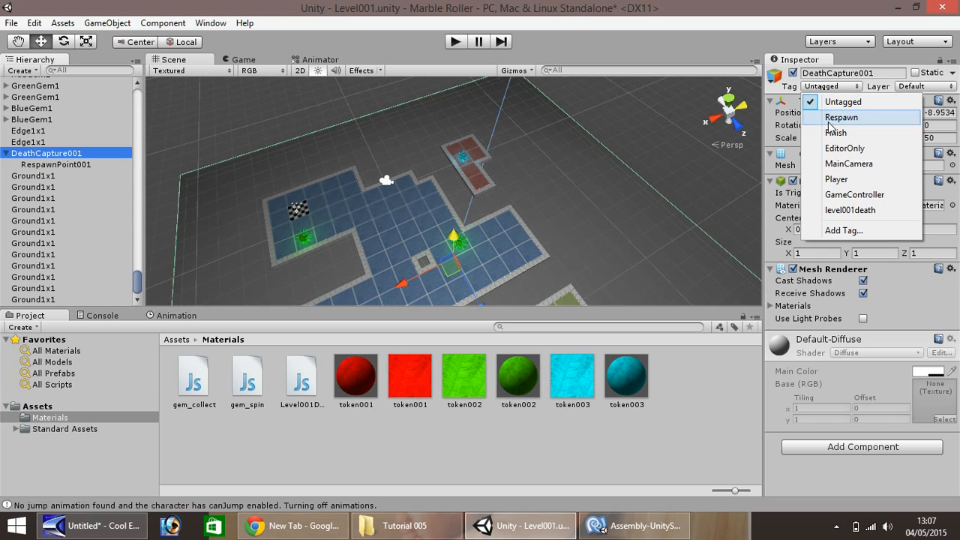
click(859, 213)
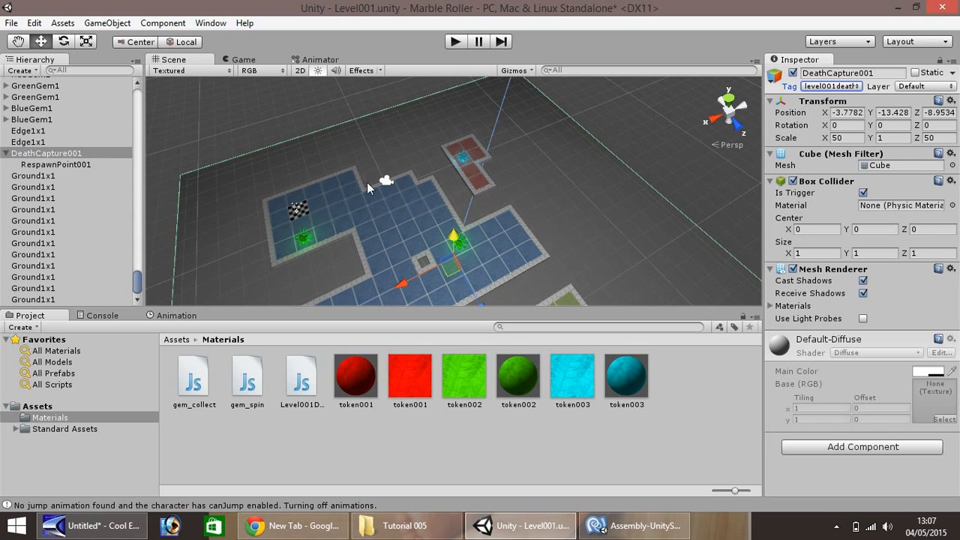
Playtest the respawn by running the character around the platforms and off their edges, then stop the game
click(455, 43)
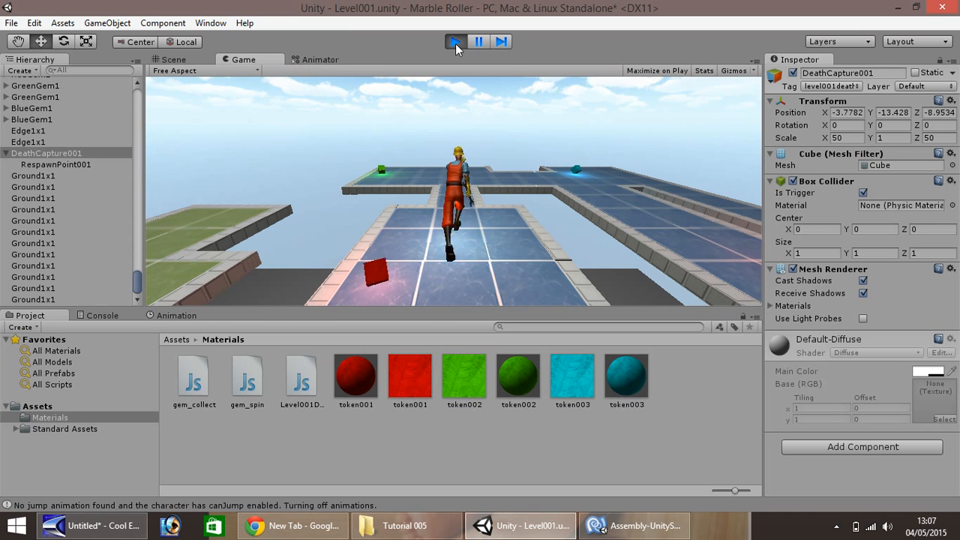
key(a)
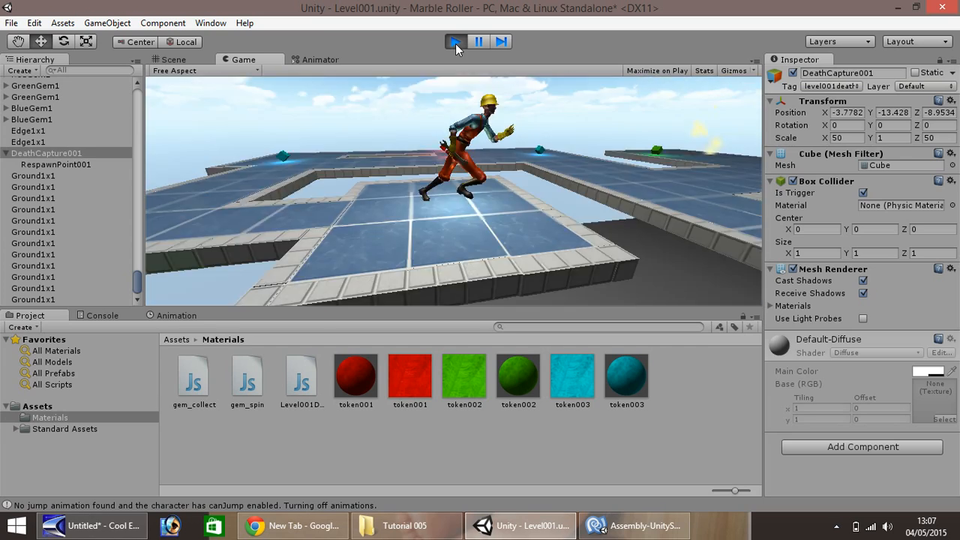
key(w)
key(s)
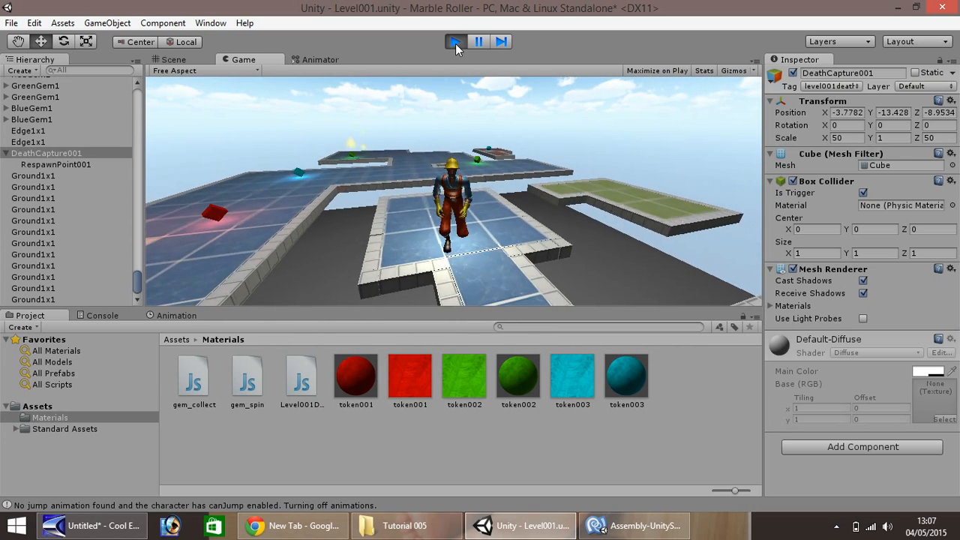
key(d)
key(w)
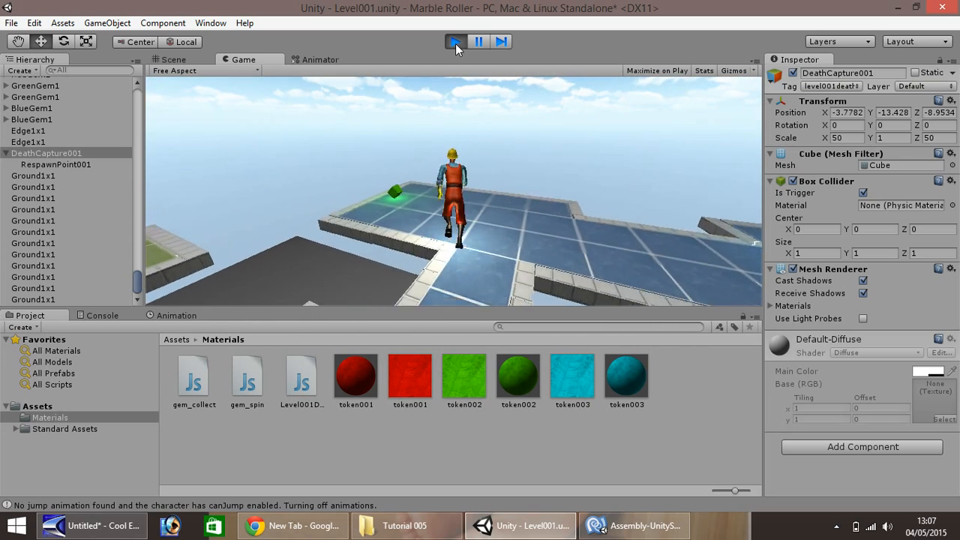
key(w)
key(a)
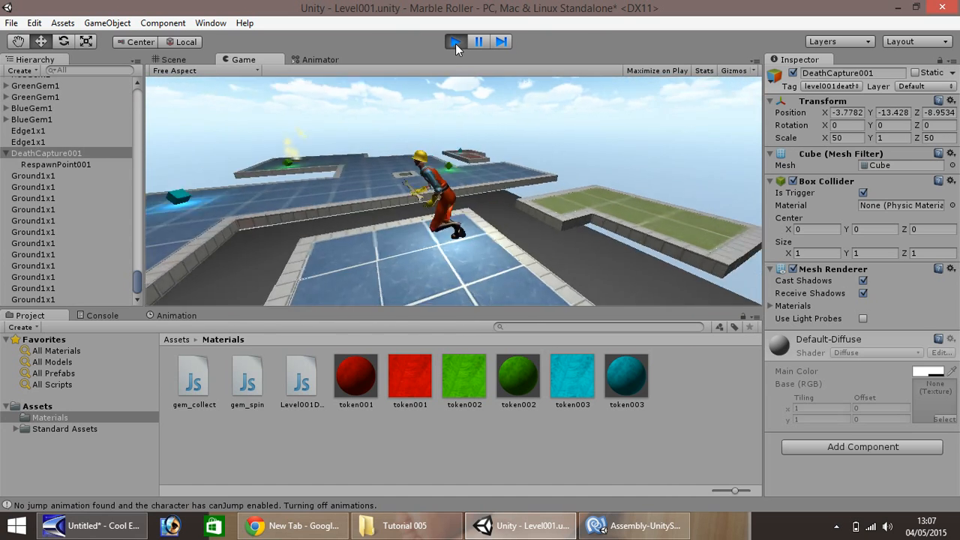
key(s)
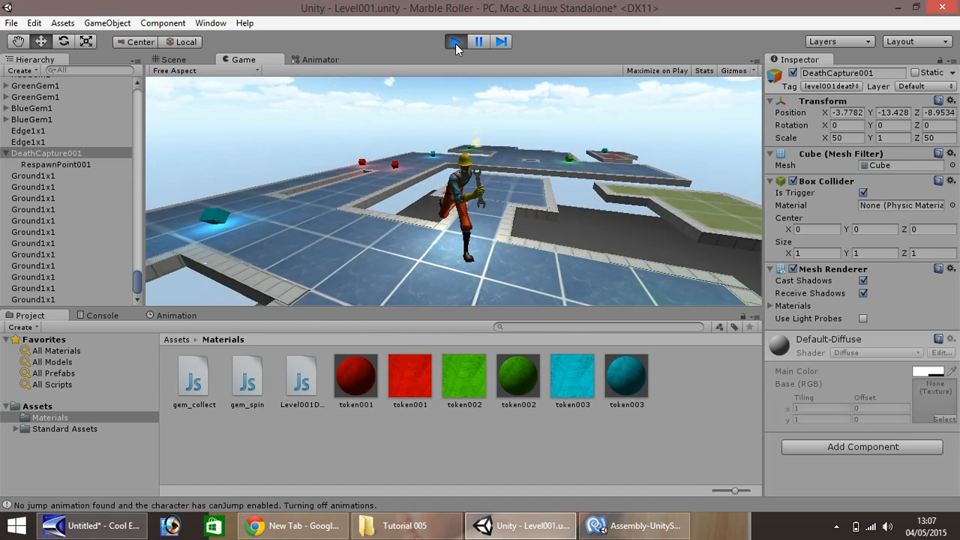
key(a)
key(w)
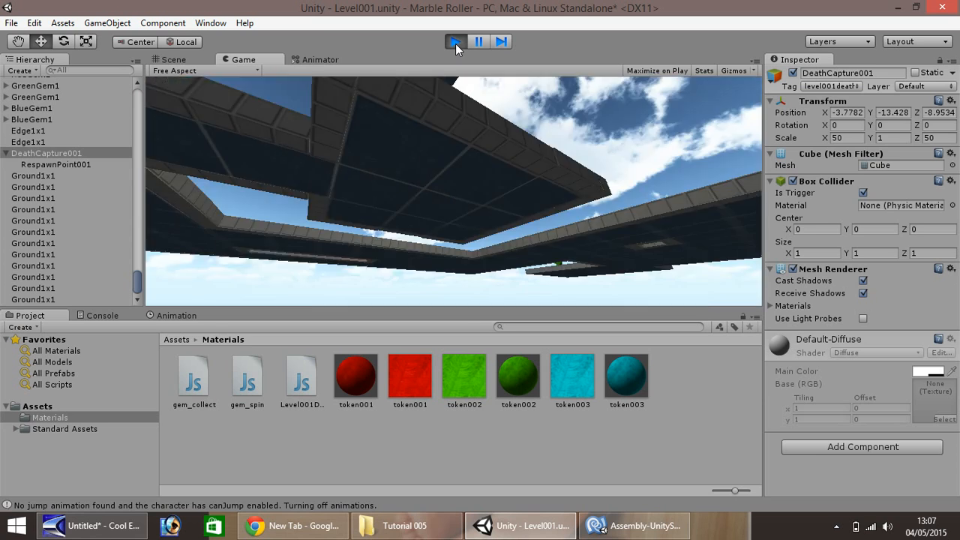
click(455, 43)
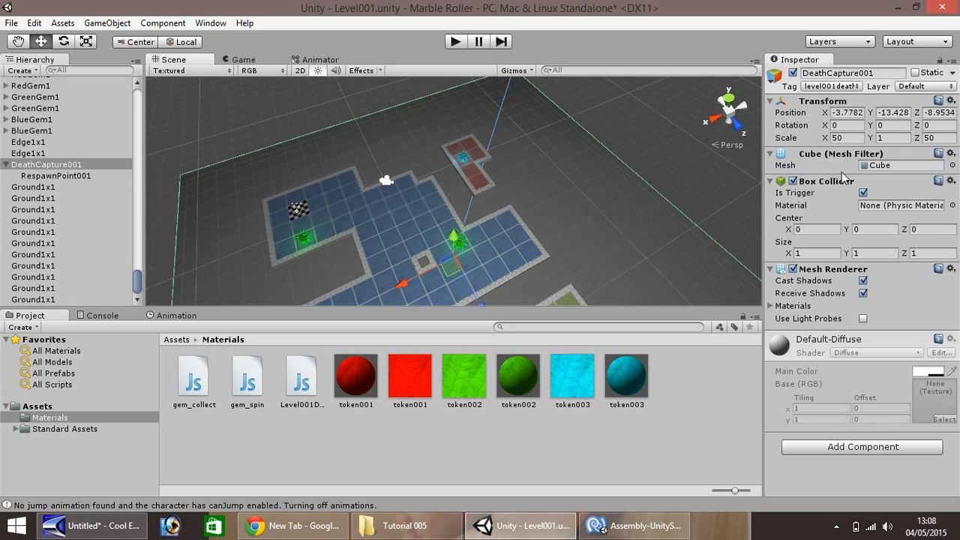
click(770, 154)
click(771, 153)
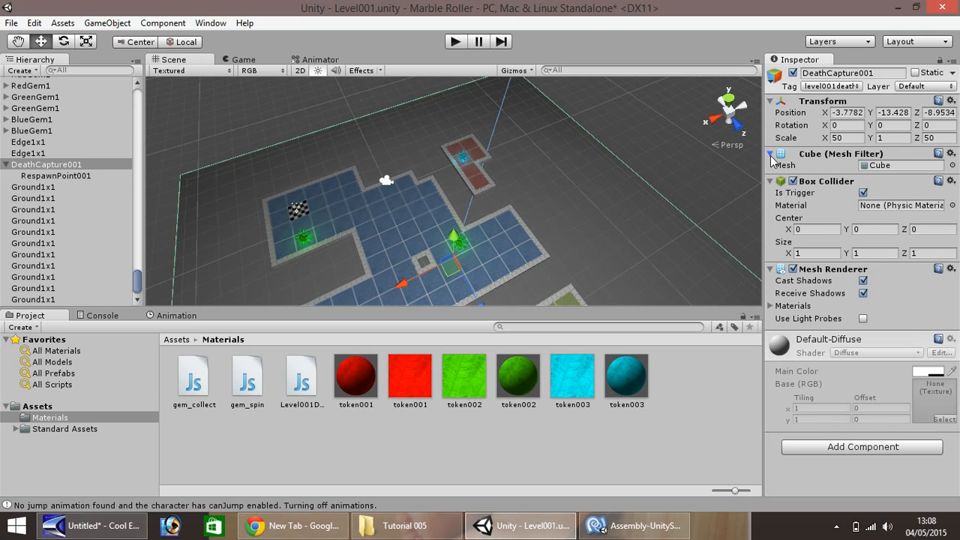
Disable DeathCapture001's Mesh Renderer and playtest the respawn by running the character off the platforms' edges
click(793, 268)
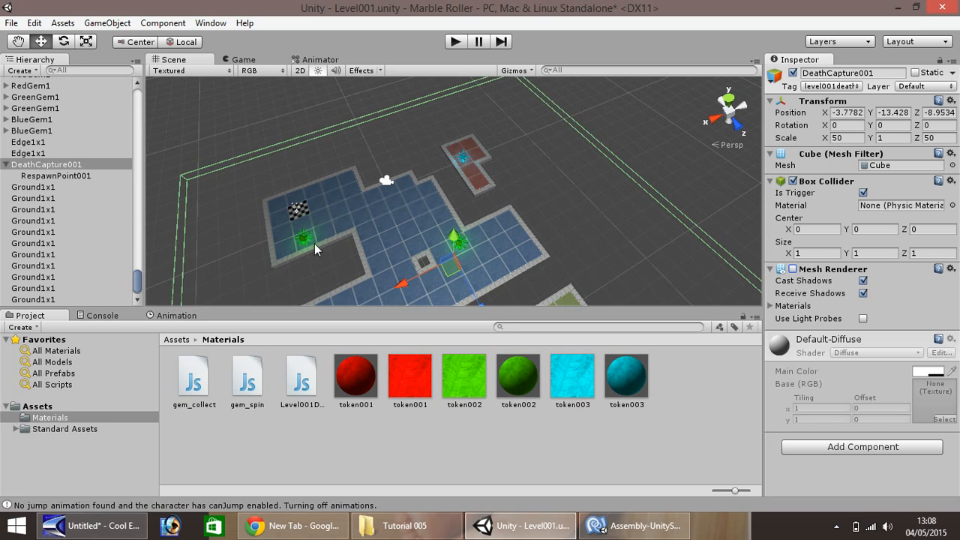
click(455, 43)
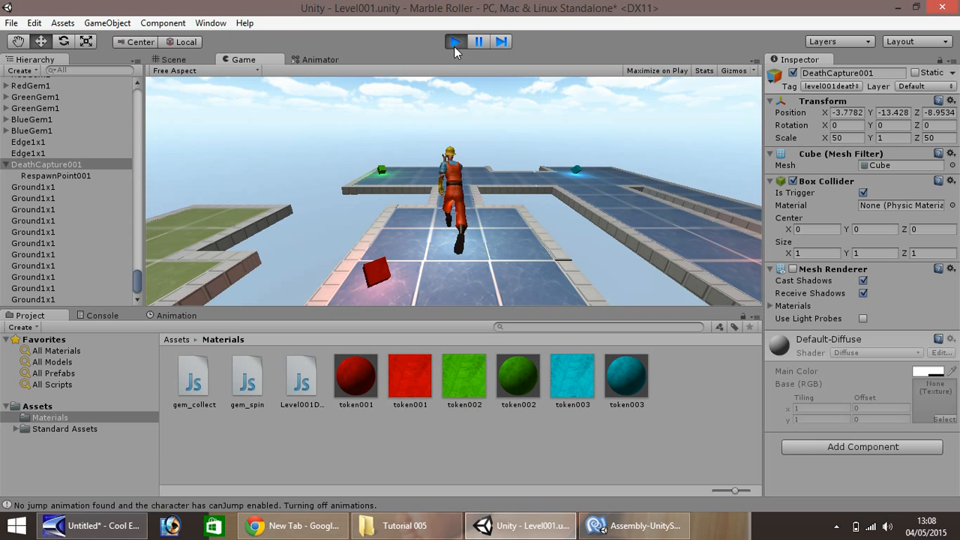
key(s)
key(d)
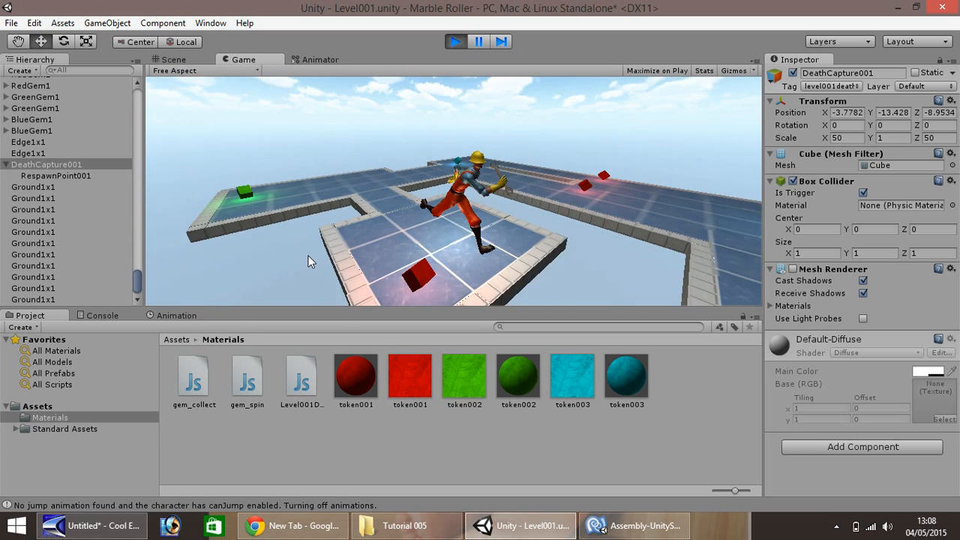
key(w)
key(a)
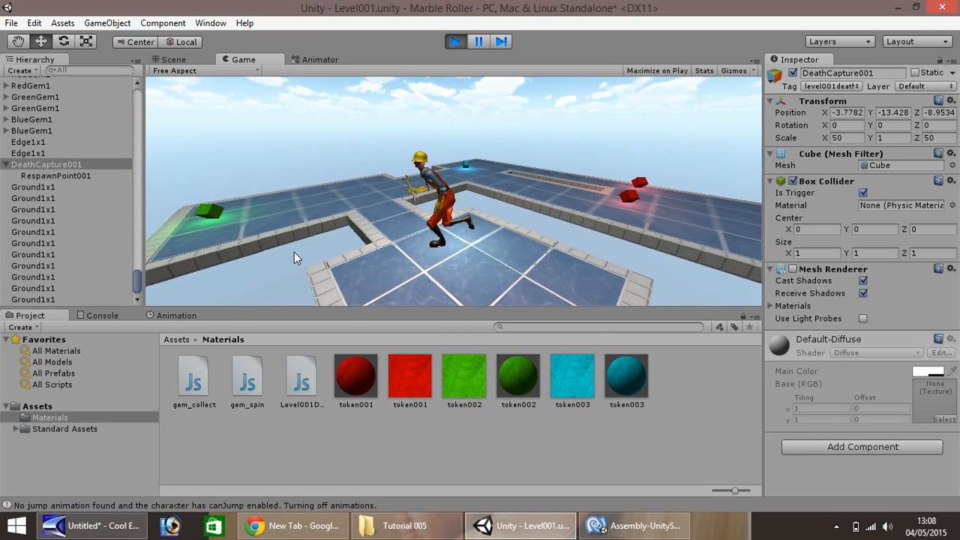
key(w)
key(a)
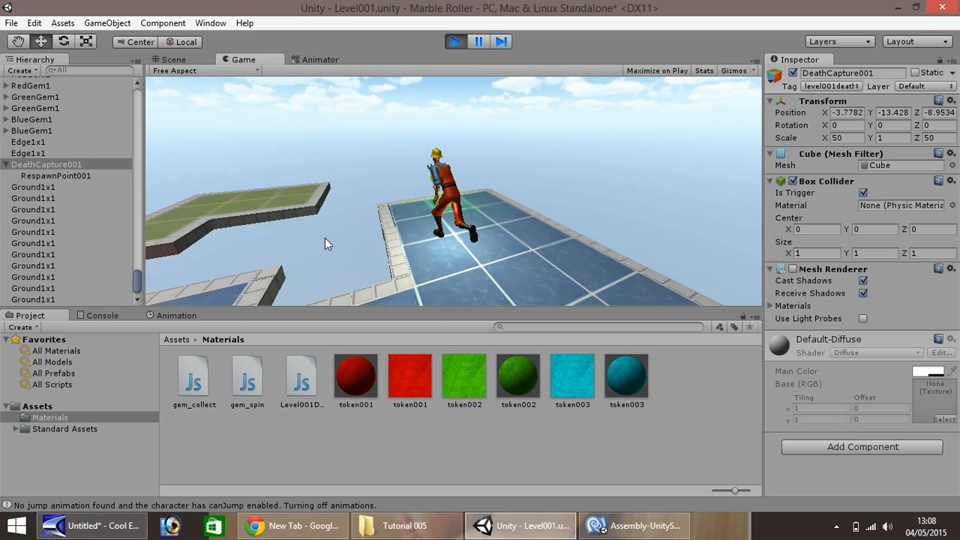
key(d)
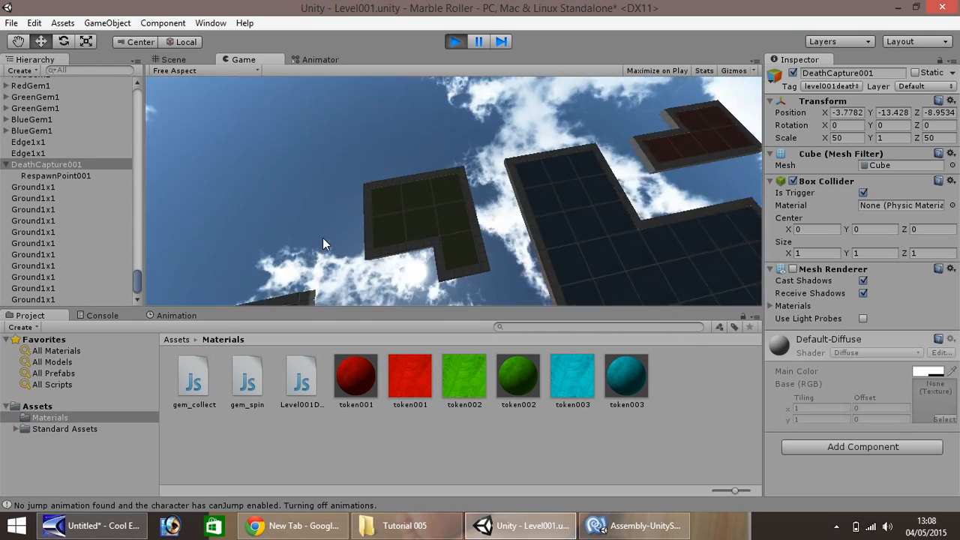
key(s)
key(d)
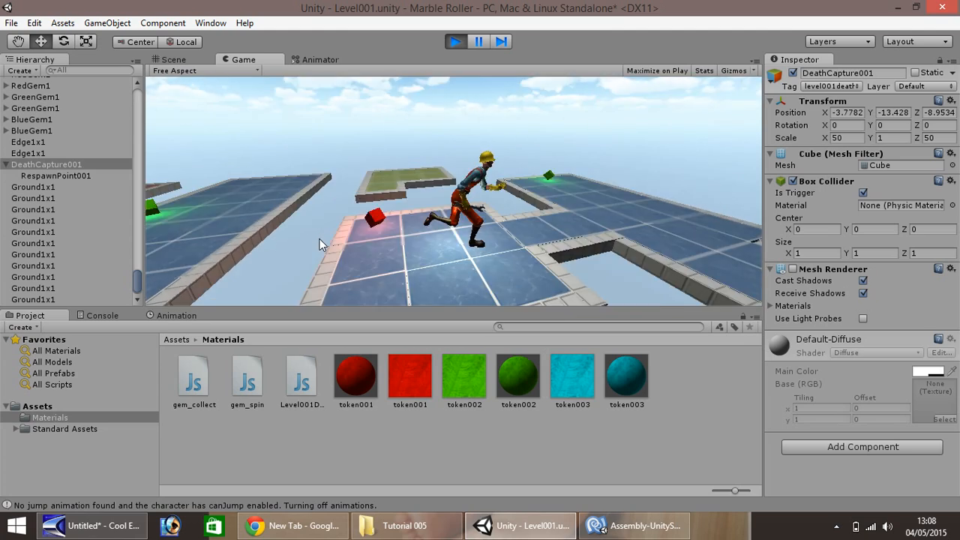
key(w)
key(w)
key(d)
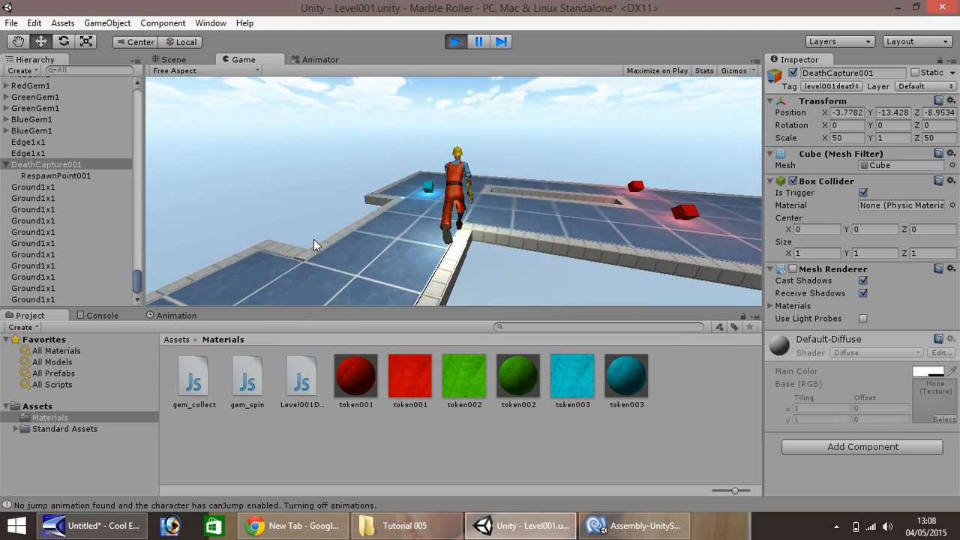
key(w)
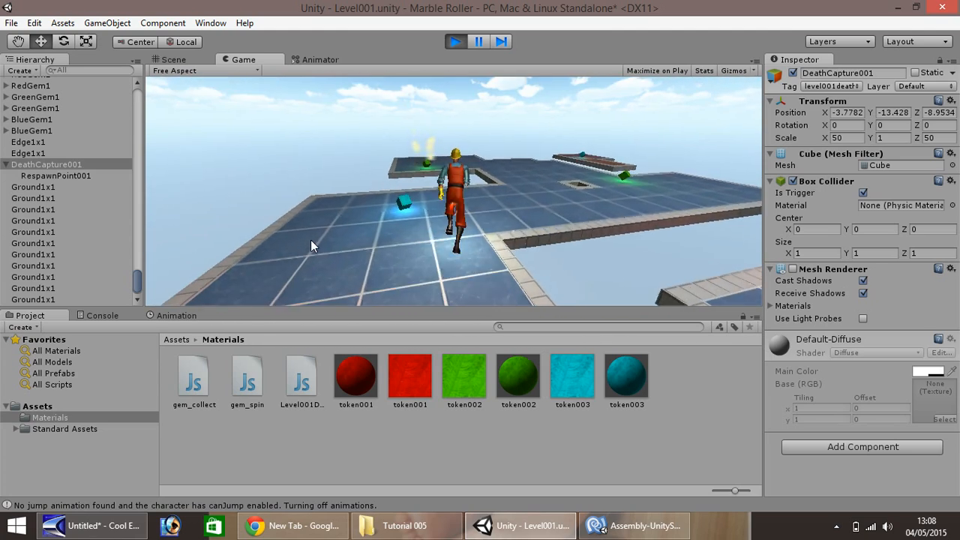
key(d)
key(w)
key(a)
key(d)
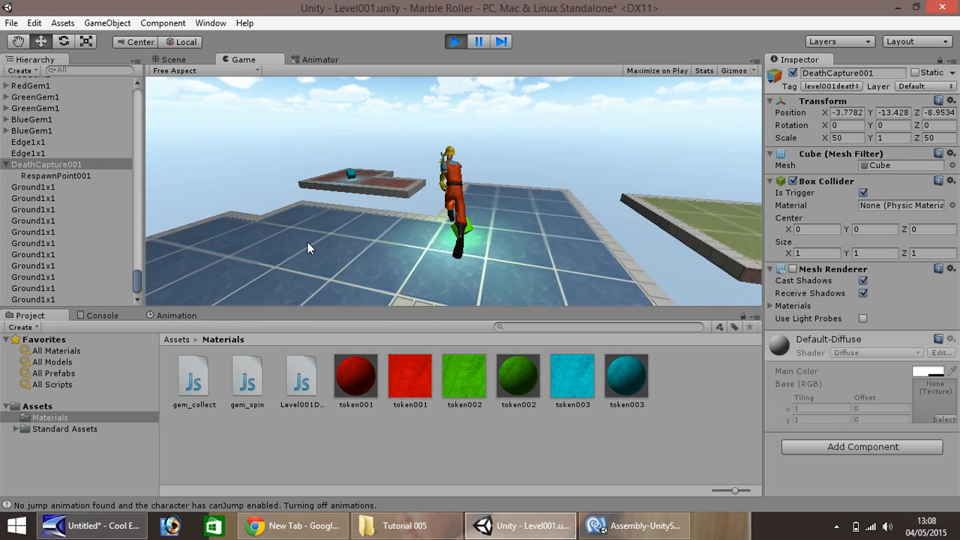
key(w)
key(a)
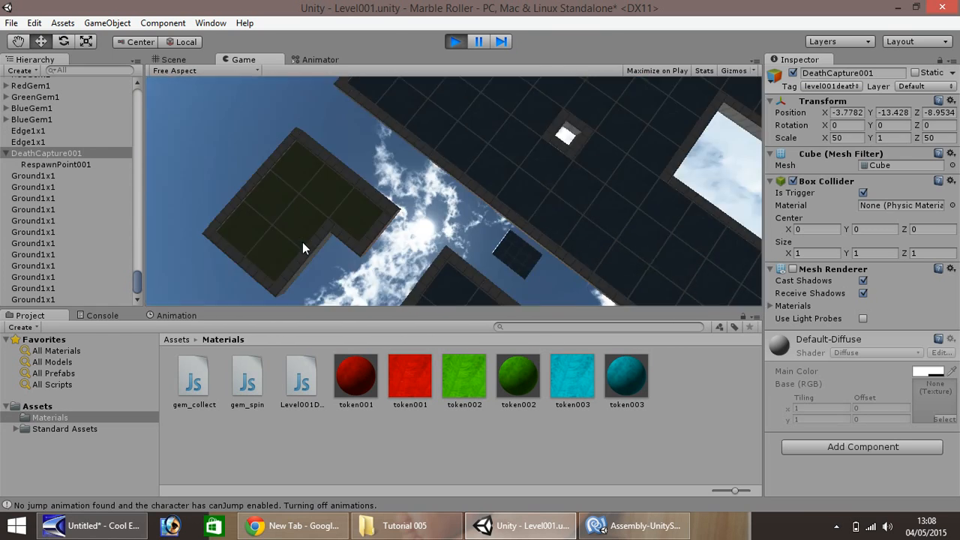
key(w)
key(d)
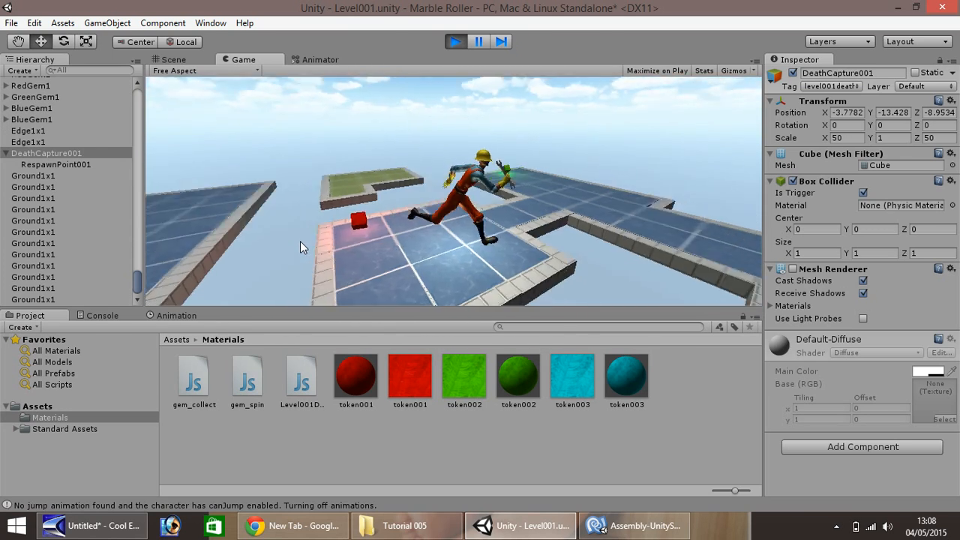
key(ctrl+p)
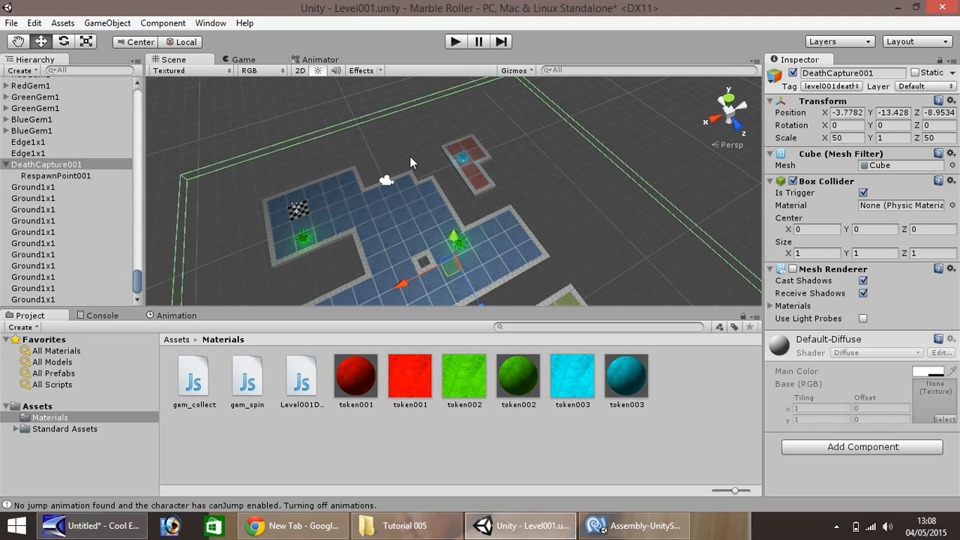
Duplicate the Level001Lighting point light and raise the copy to a Y position of about 27
scroll(331, 208, down, 3)
scroll(307, 193, down, 5)
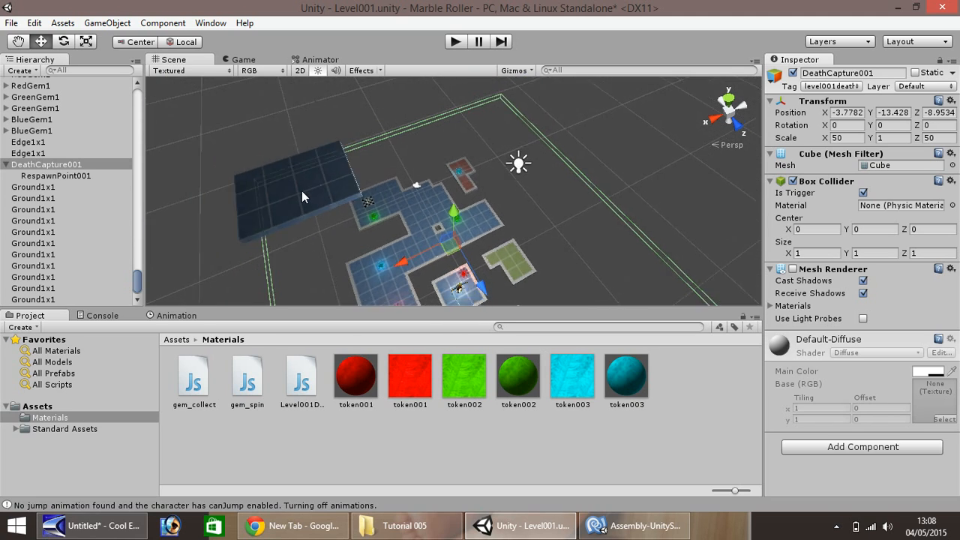
scroll(382, 192, up, 6)
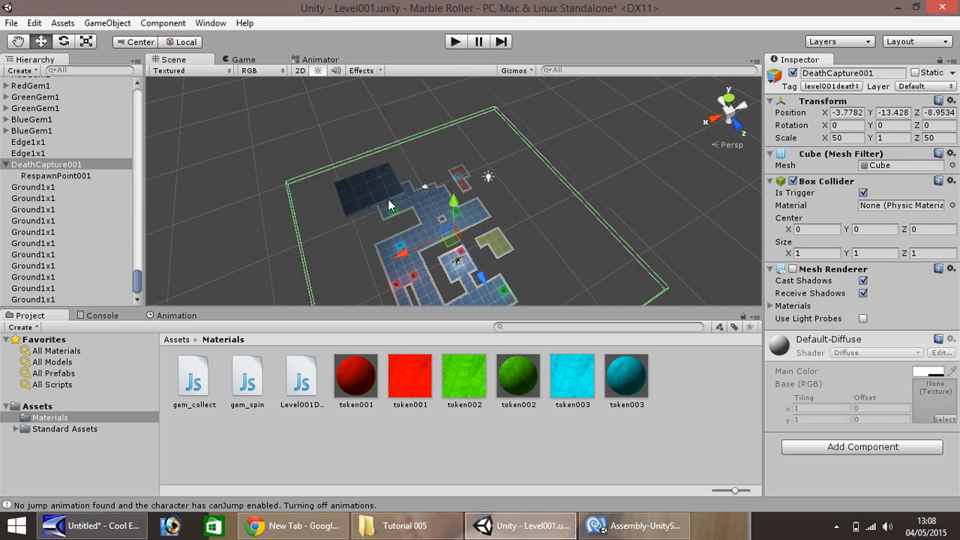
click(21, 41)
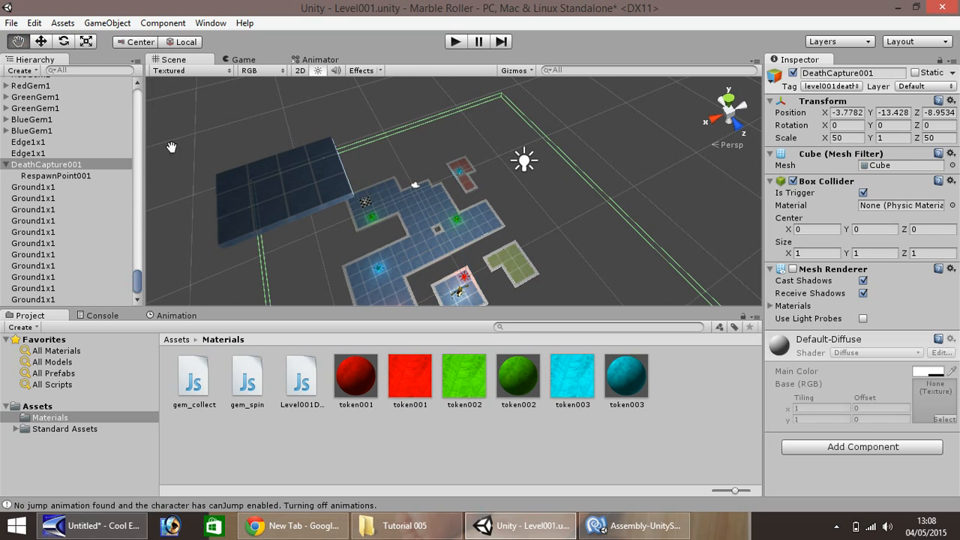
mouse_move(227, 164)
mouse_down()
mouse_move(262, 160)
mouse_move(241, 164)
mouse_up()
scroll(240, 164, down, 6)
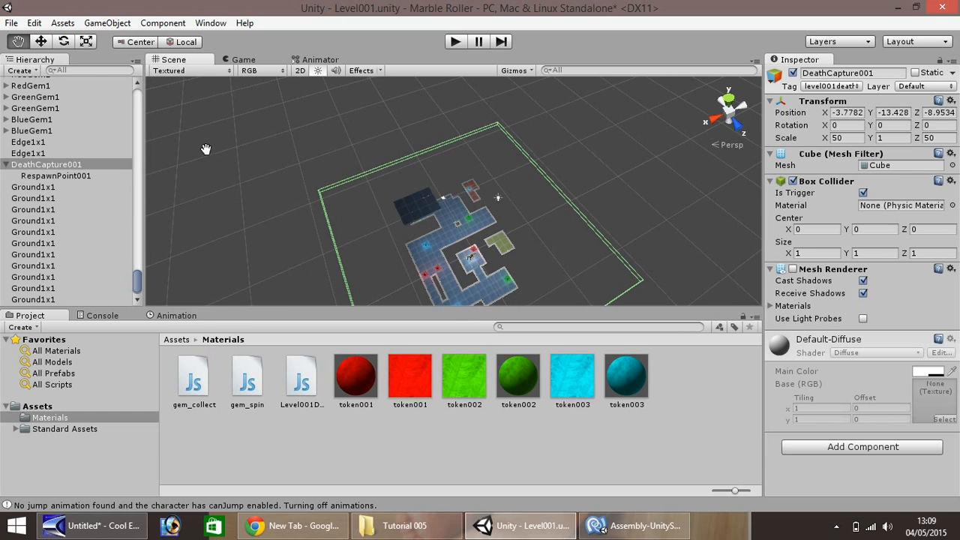
click(41, 43)
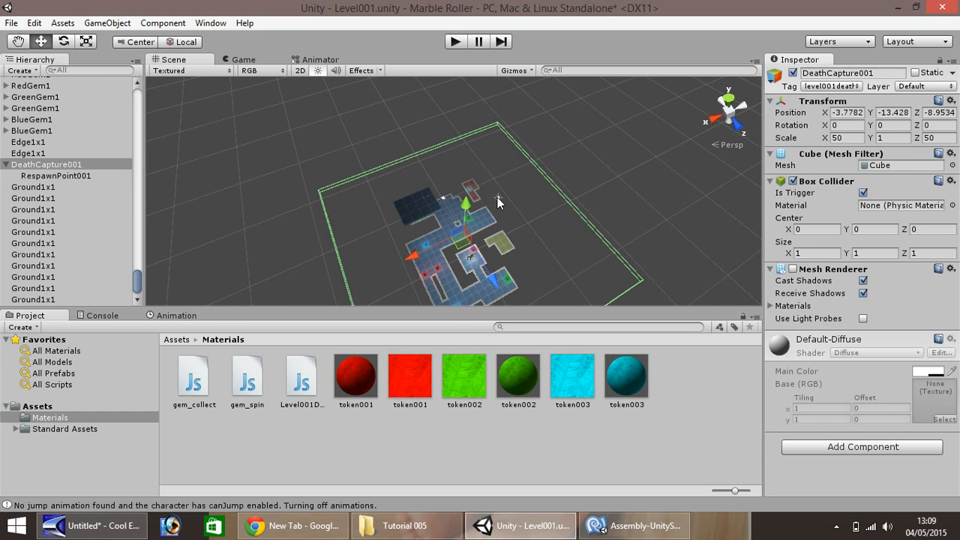
click(498, 200)
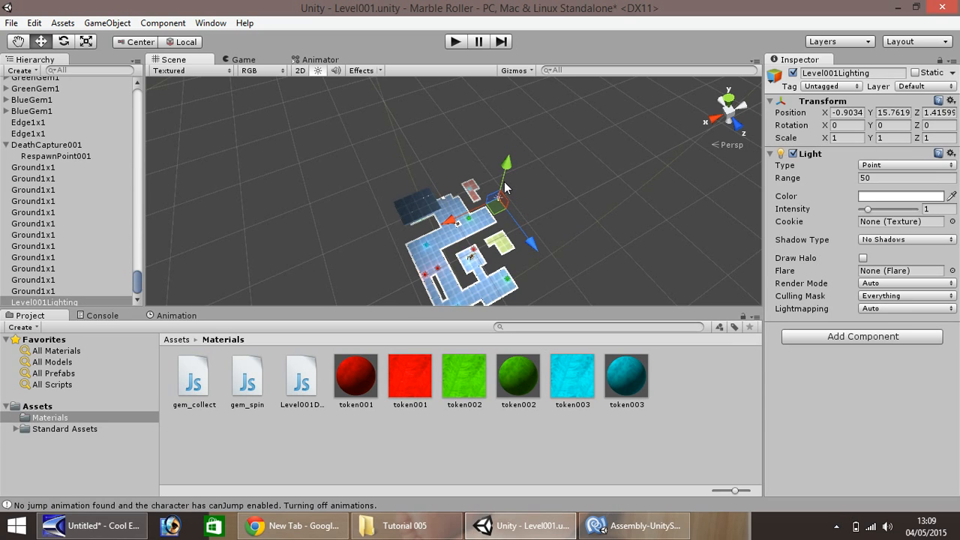
drag(500, 185, 483, 115)
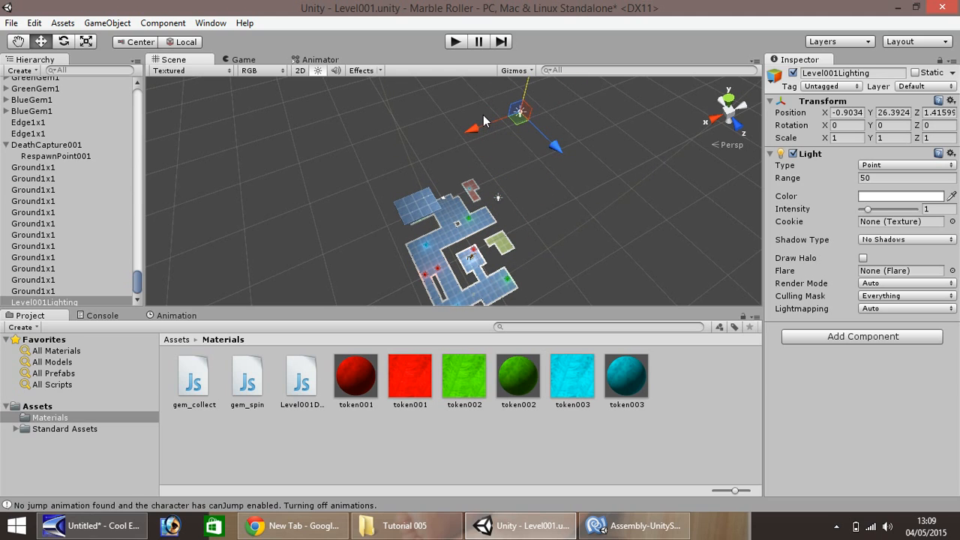
drag(483, 115, 482, 111)
Rename the raised light as Level002Lighting
right_click(57, 303)
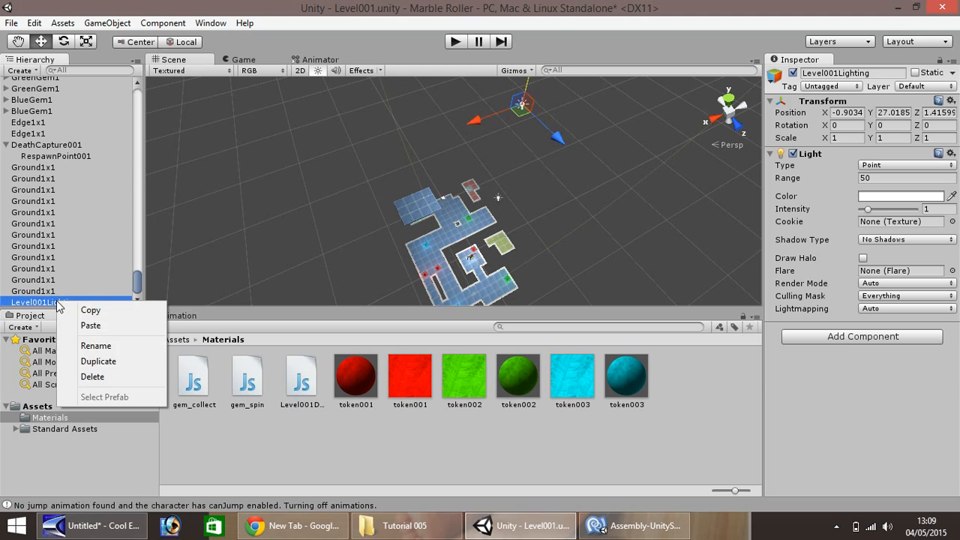
click(105, 342)
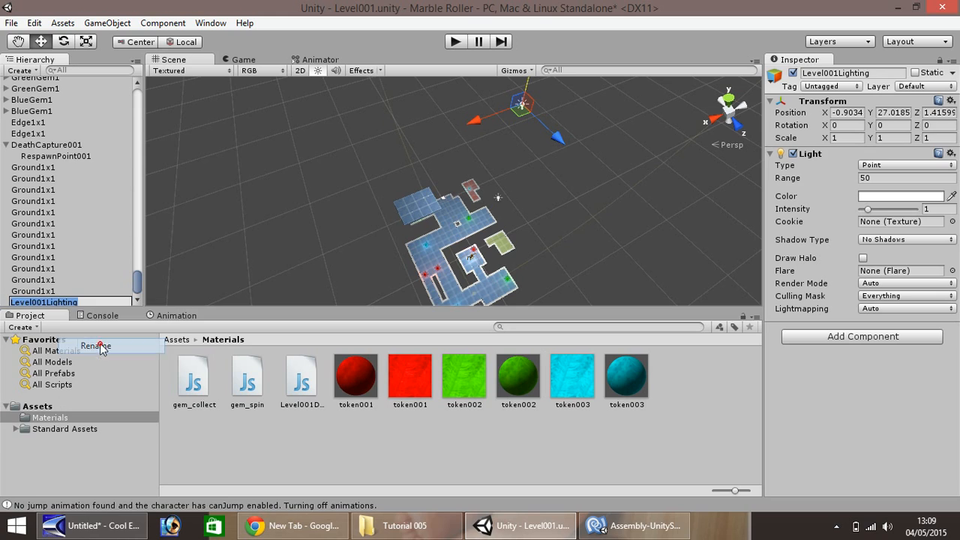
click(67, 300)
key(BackSpace)
text(2)
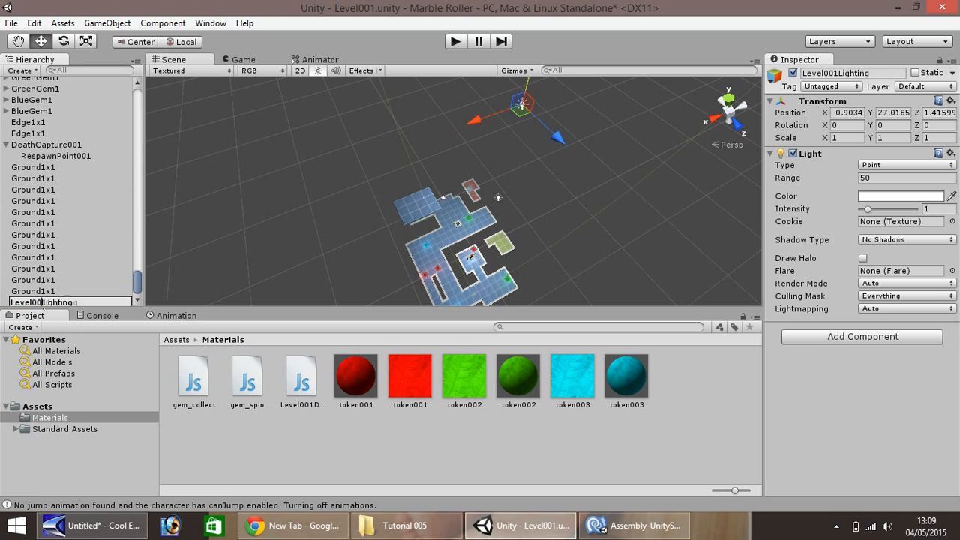
key(Return)
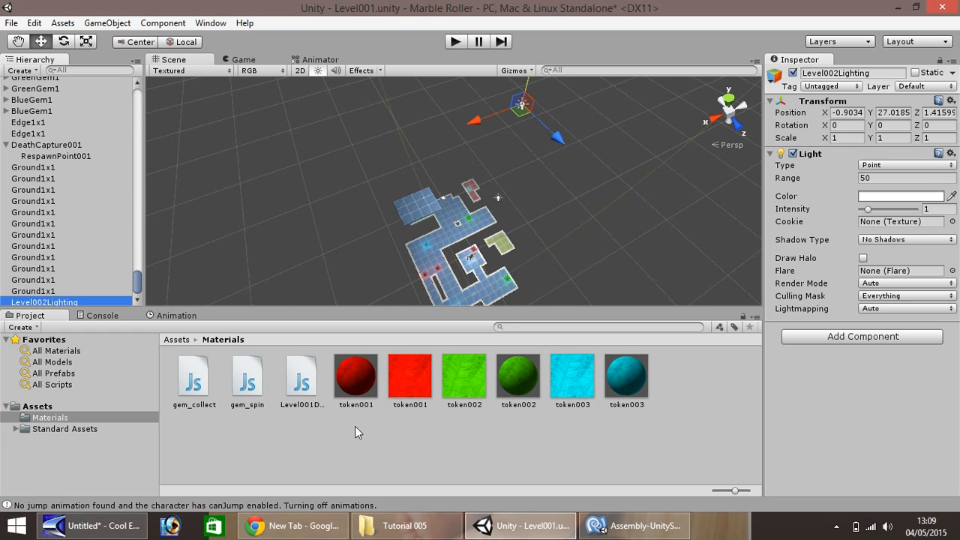
Import floor004.PNG and floor005.PNG from the Tutorial 005 folder in File Explorer into the Unity project's Materials folder
click(53, 430)
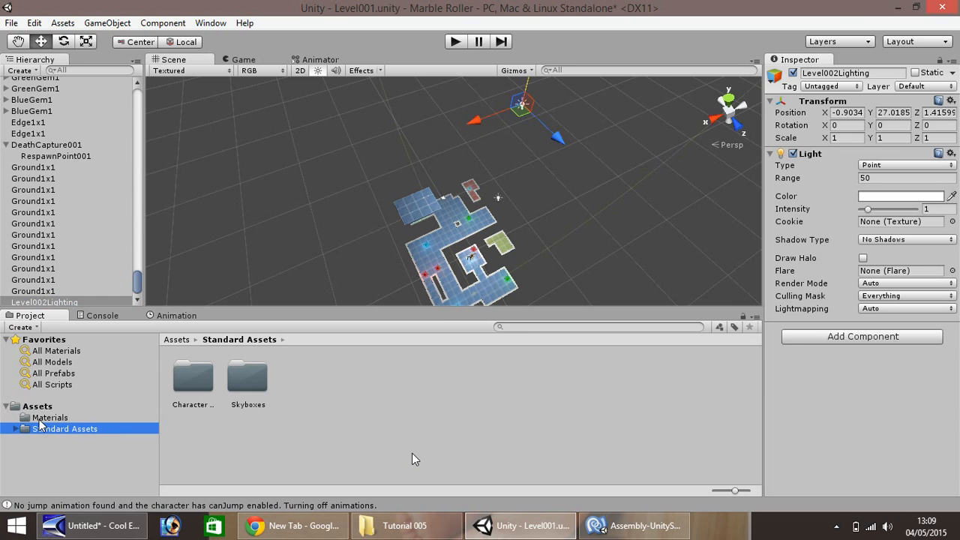
click(42, 418)
click(310, 442)
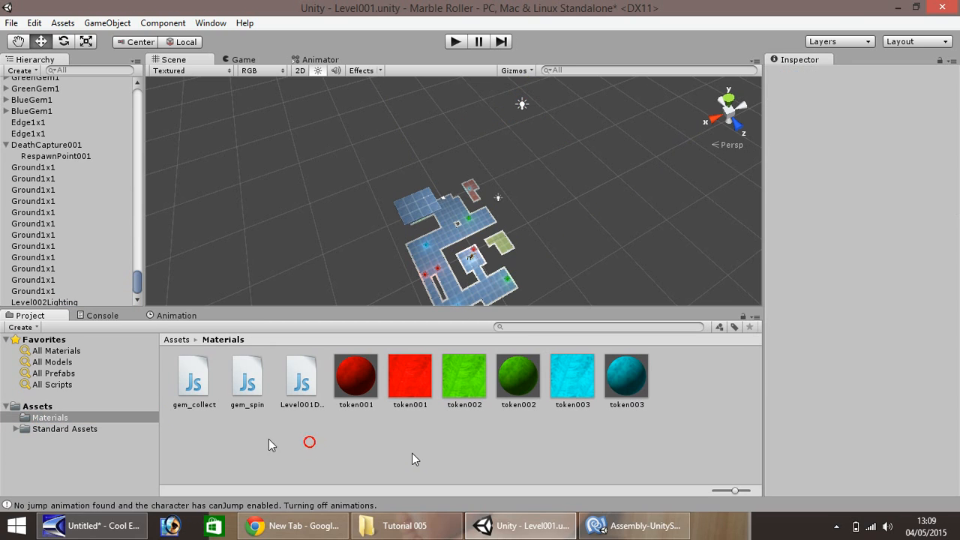
click(16, 429)
click(75, 440)
click(60, 451)
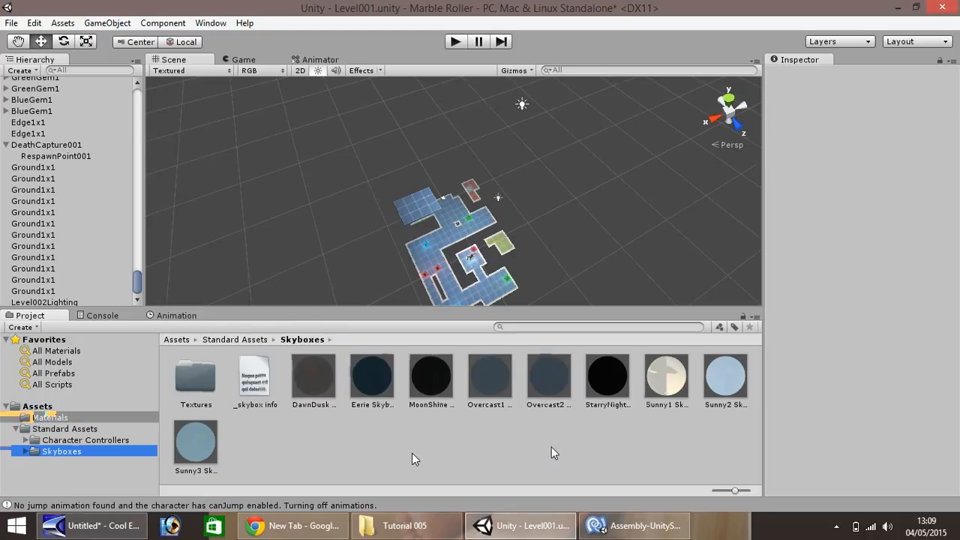
click(401, 525)
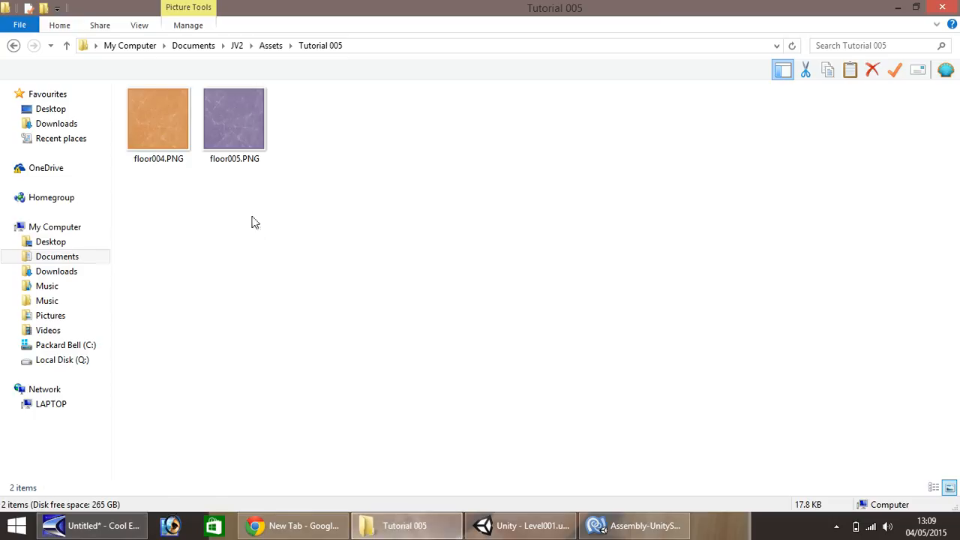
drag(257, 217, 168, 129)
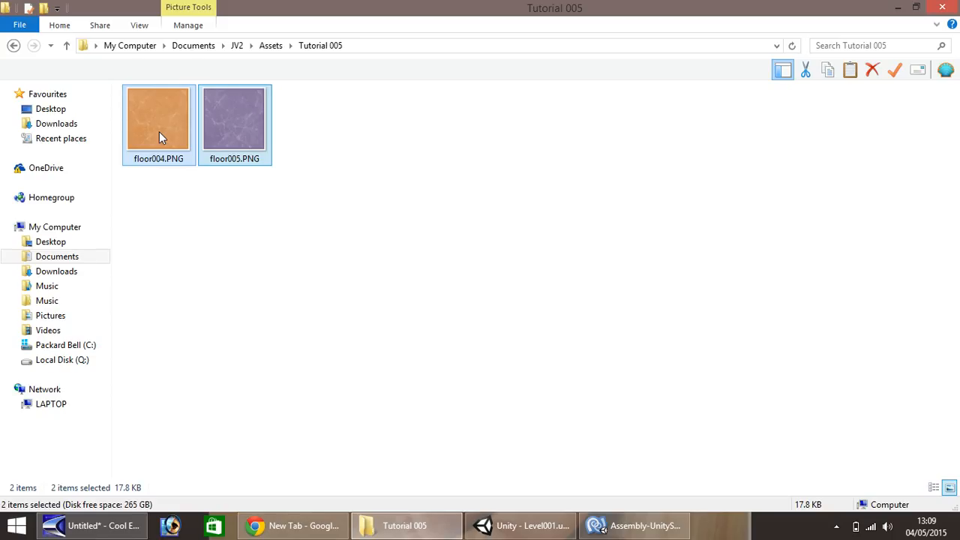
drag(158, 124, 633, 436)
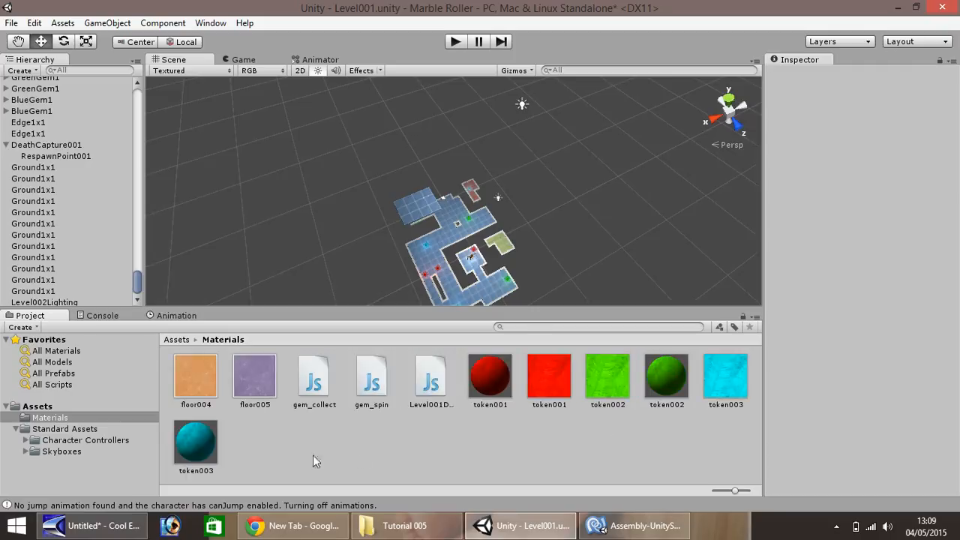
Move the floor004 and floor005 textures out of the Materials folder into the main Assets folder
click(37, 406)
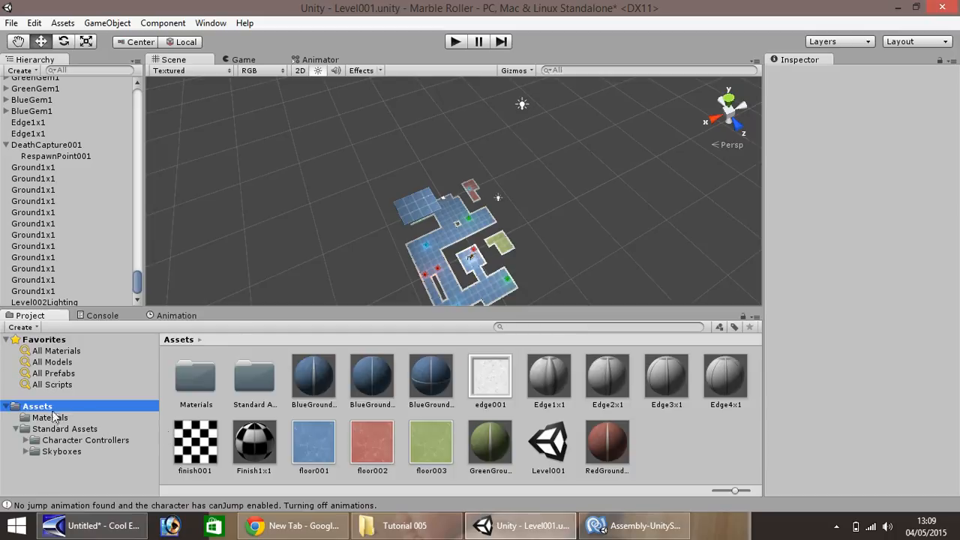
click(51, 417)
mouse_move(51, 417)
mouse_down()
mouse_move(28, 420)
mouse_move(36, 406)
mouse_up()
drag(200, 376, 37, 407)
click(37, 407)
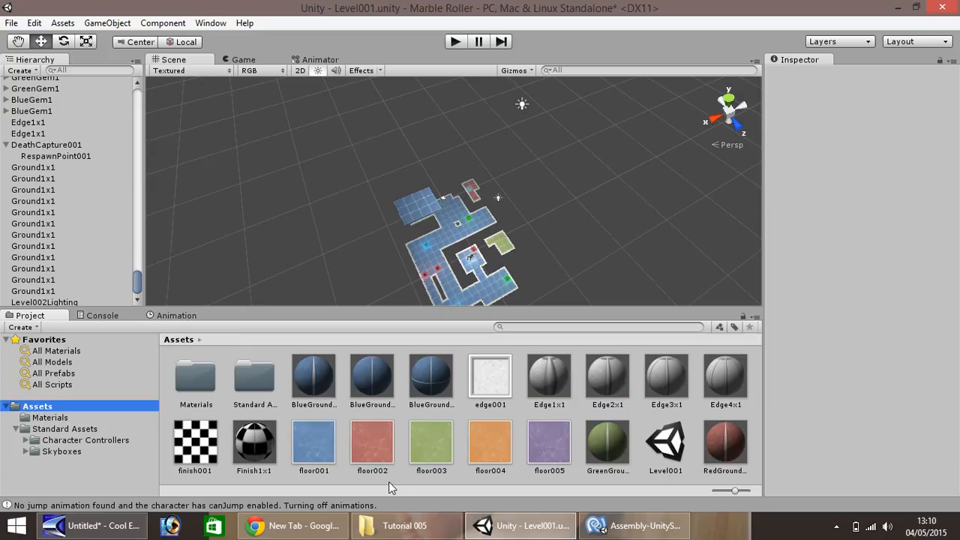
Compare the floor001, floor002, floor003 and floor004 textures by viewing each one's preview and import settings
click(314, 444)
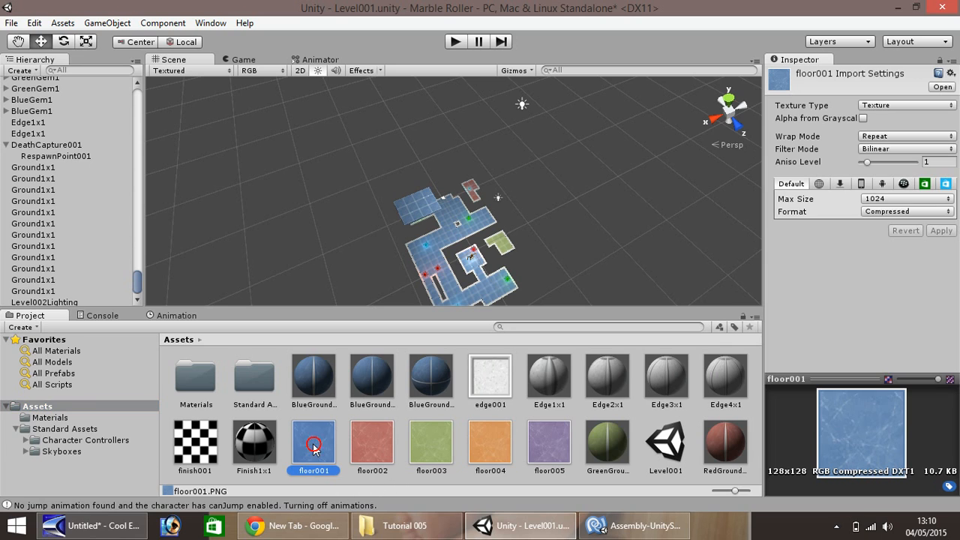
click(368, 443)
click(434, 445)
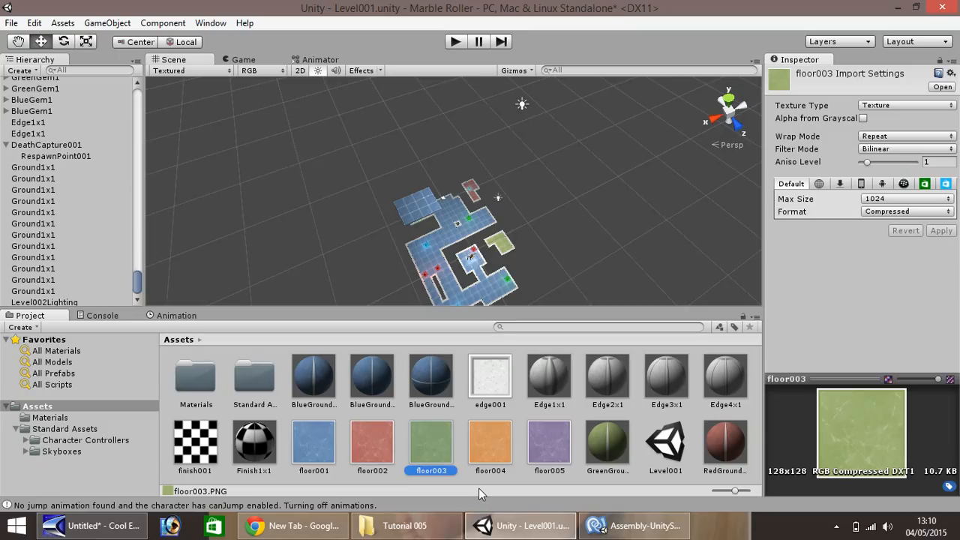
click(499, 444)
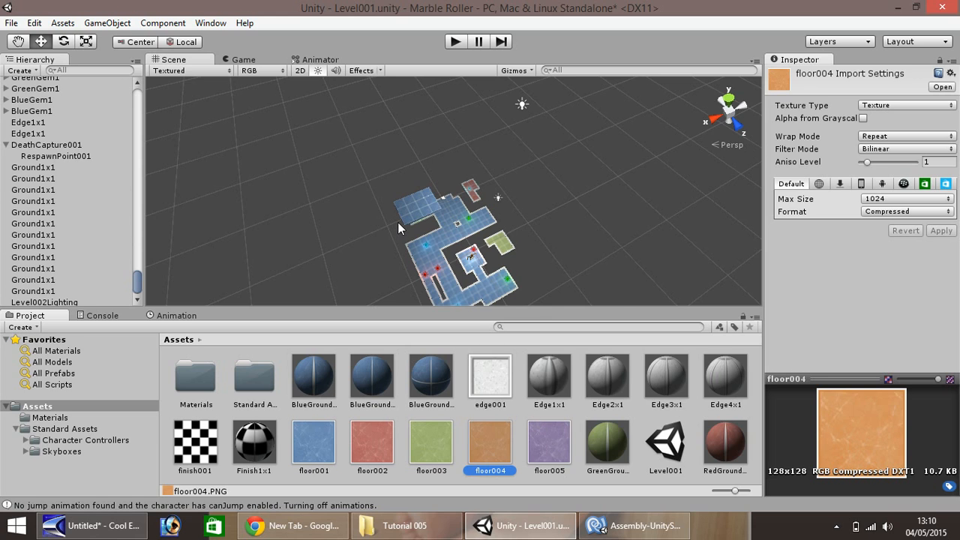
Try the floor004 texture on the near corner tile of the raised second-level platform
scroll(400, 225, up, 3)
click(23, 44)
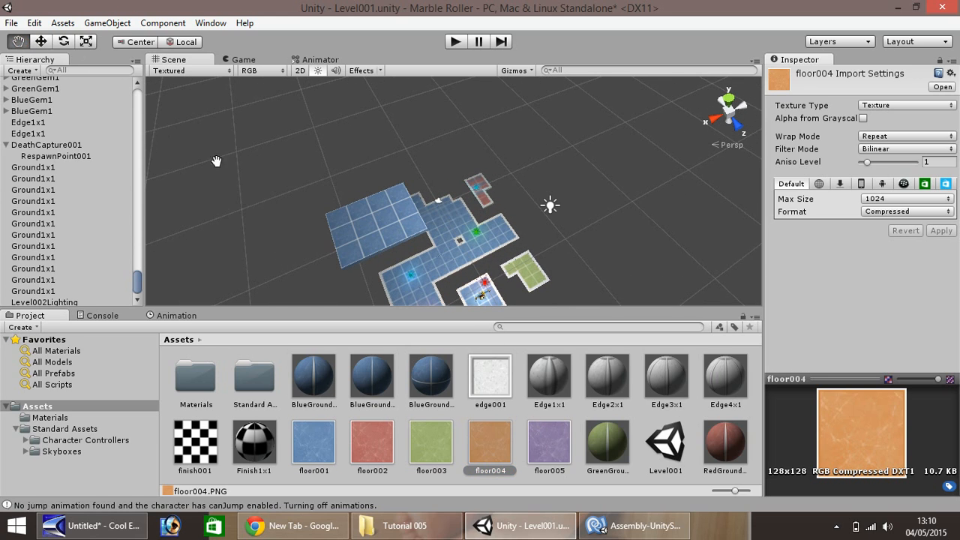
drag(216, 161, 263, 158)
click(41, 42)
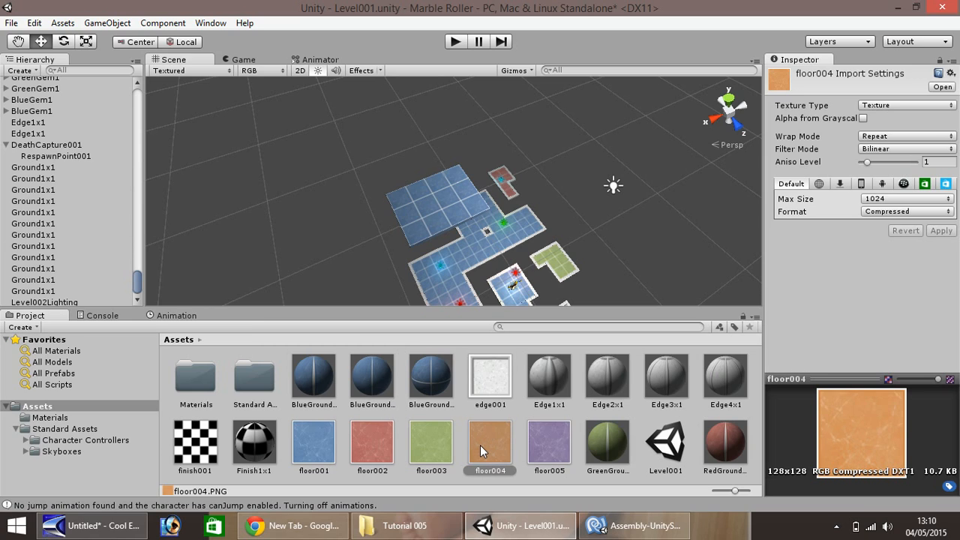
drag(483, 448, 415, 269)
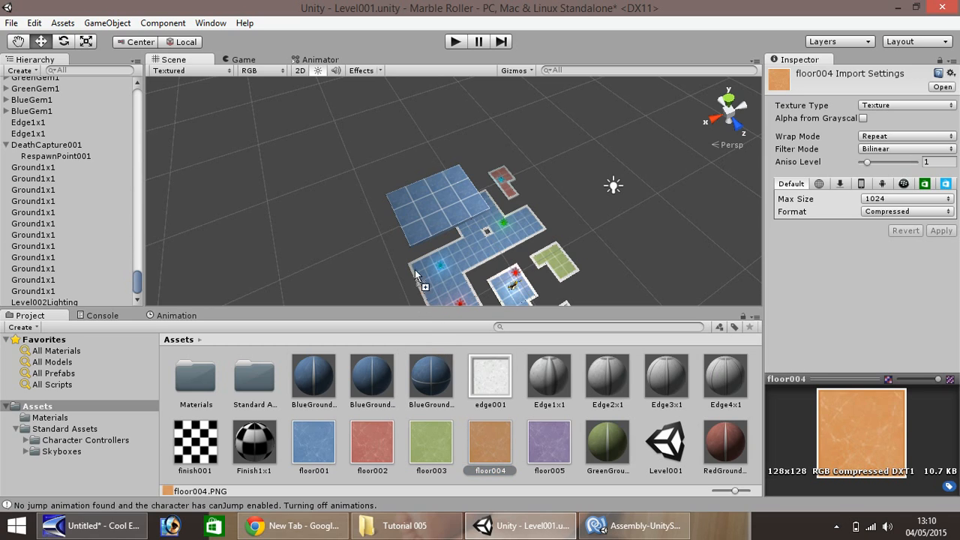
drag(415, 229, 416, 229)
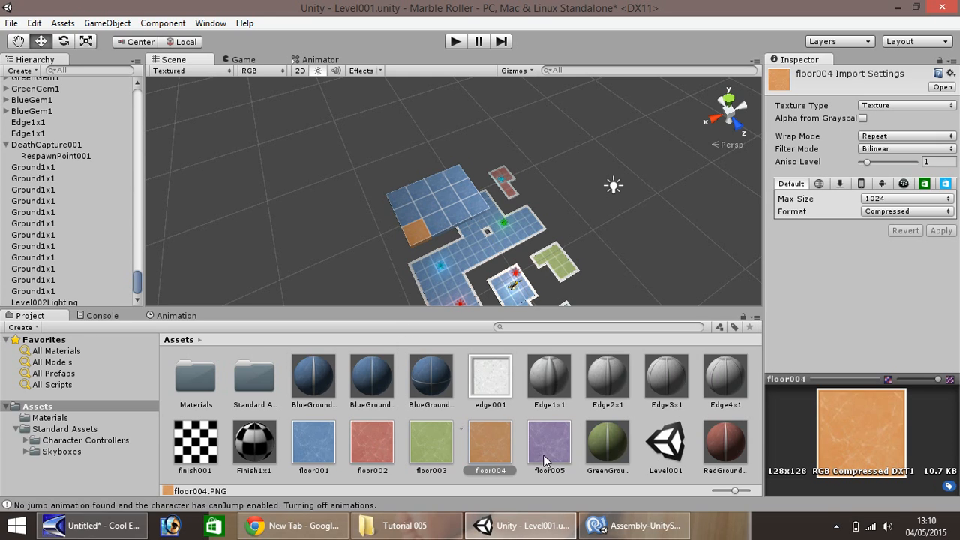
Apply the floor005 texture to every tile of the raised second-level platform
drag(529, 455, 434, 241)
drag(434, 440, 454, 209)
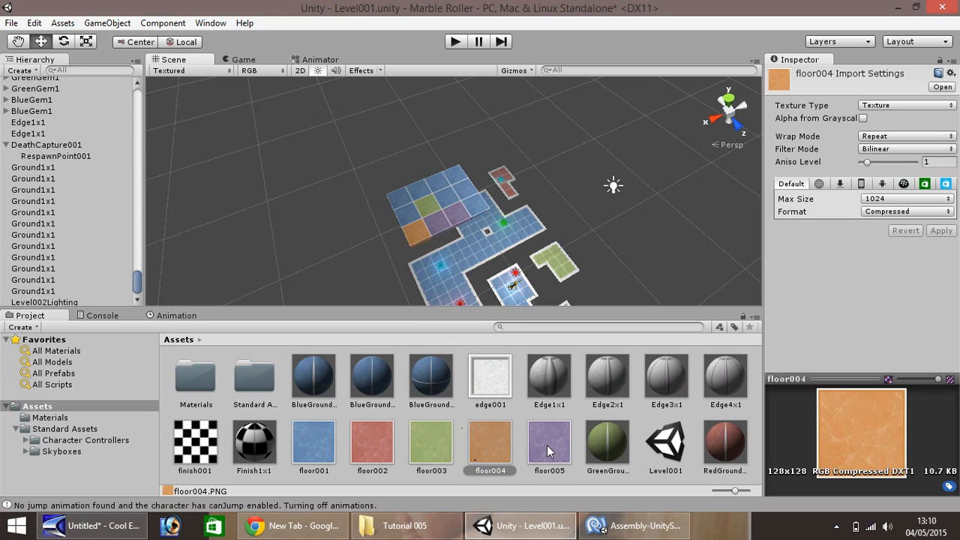
drag(547, 445, 426, 209)
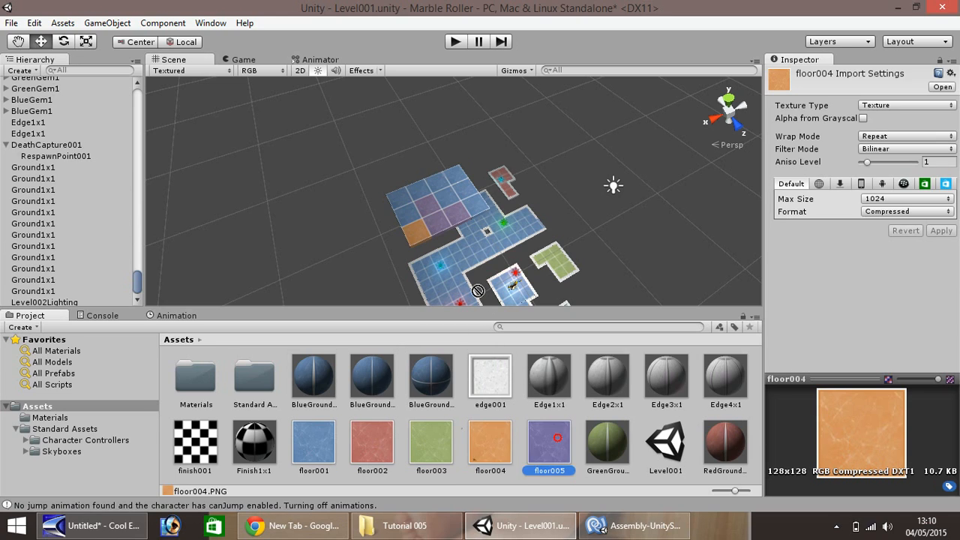
drag(478, 291, 417, 227)
drag(549, 447, 409, 213)
drag(544, 445, 406, 211)
drag(548, 436, 431, 202)
drag(546, 438, 442, 199)
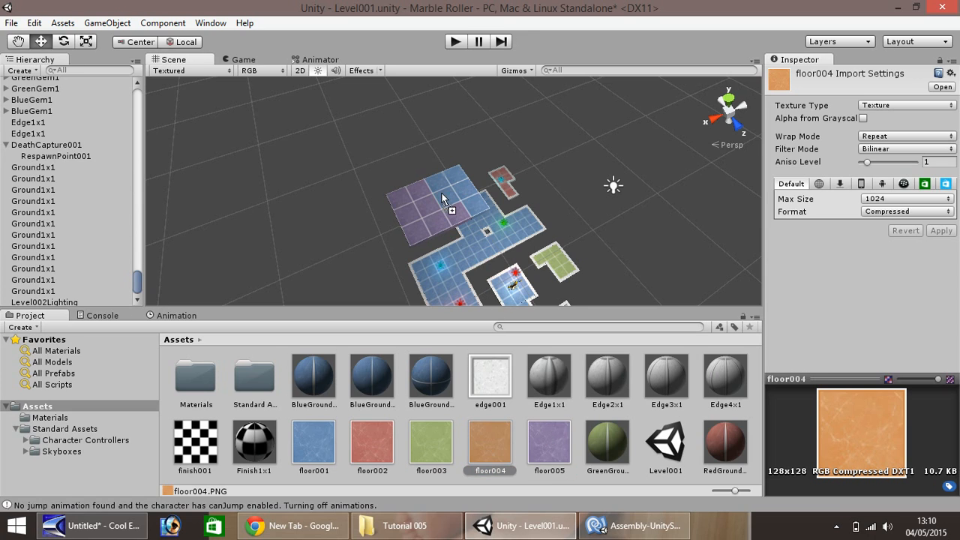
drag(542, 437, 436, 176)
drag(546, 438, 471, 203)
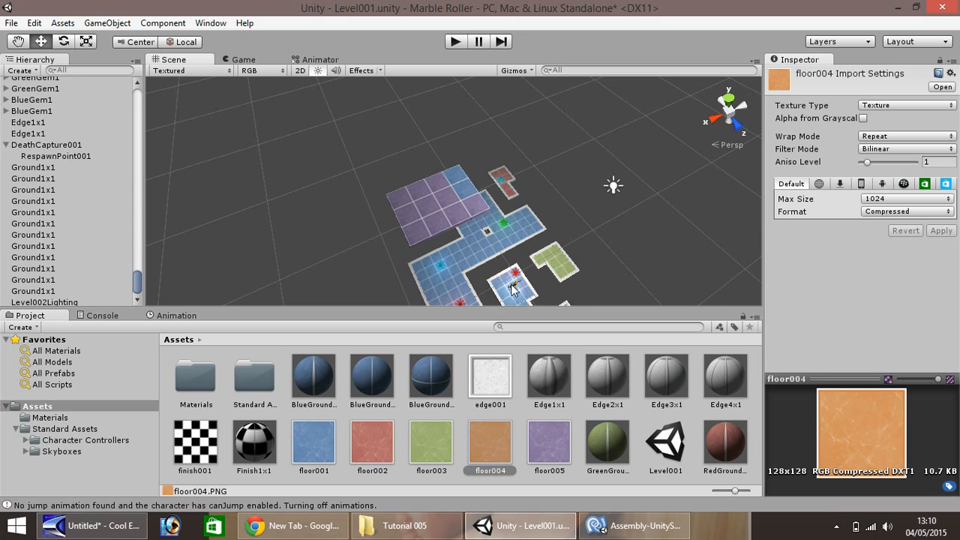
drag(549, 443, 462, 188)
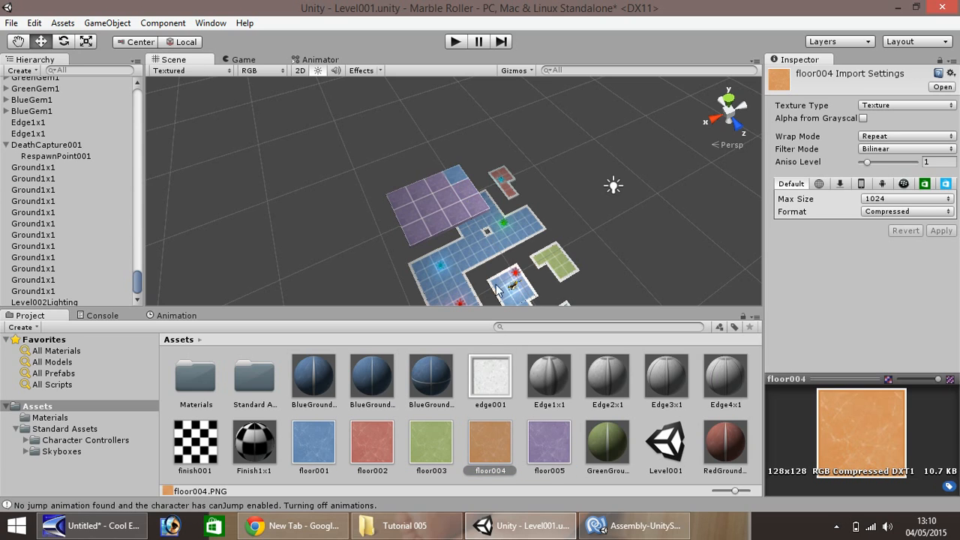
drag(544, 441, 480, 262)
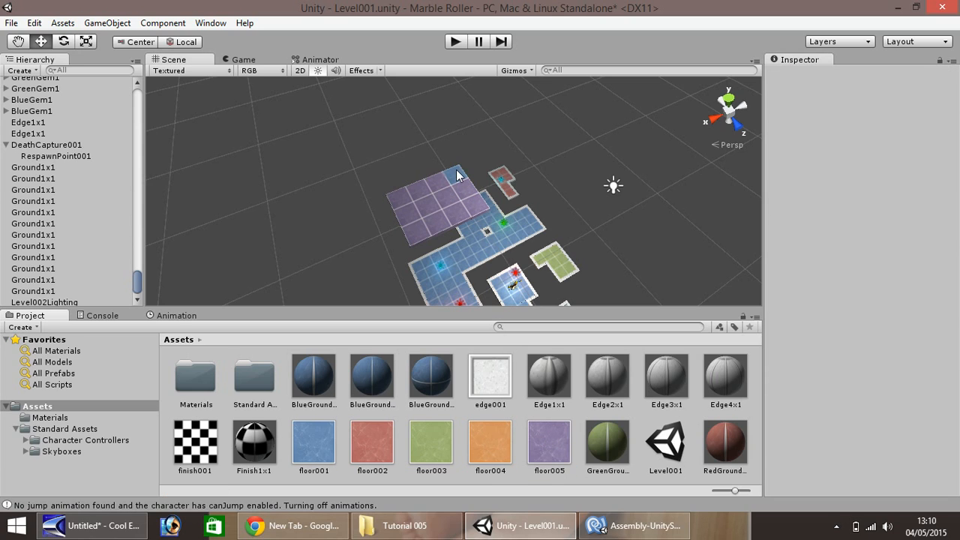
drag(549, 442, 455, 212)
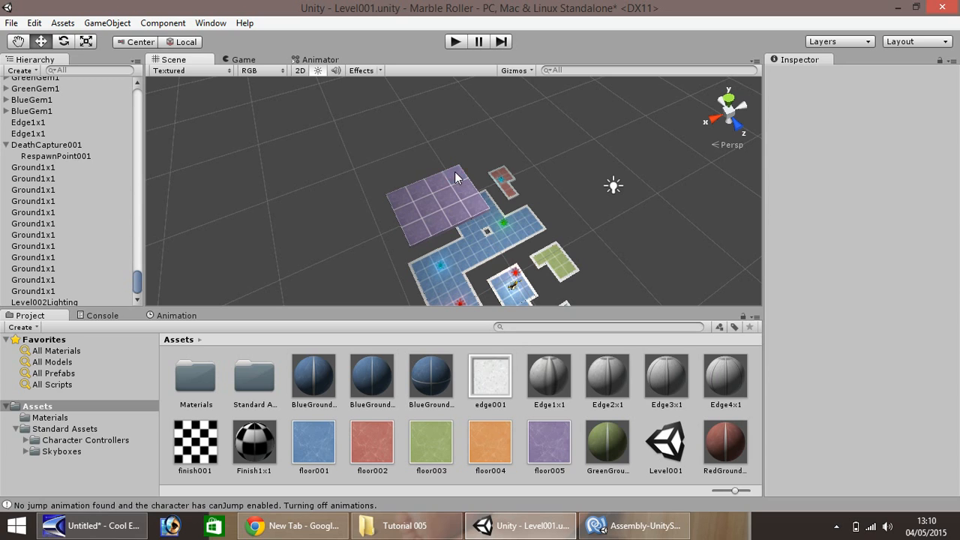
Duplicate all the floor005 tiles of the raised platform and line the copies up end to end along X to form a long strip
click(17, 41)
drag(313, 189, 260, 175)
alt+drag(216, 201, 217, 176)
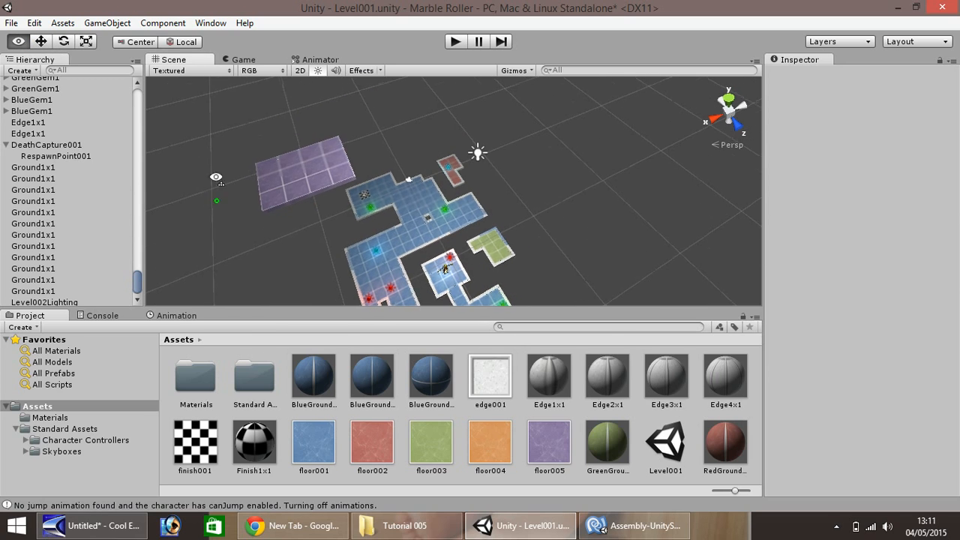
drag(253, 143, 302, 167)
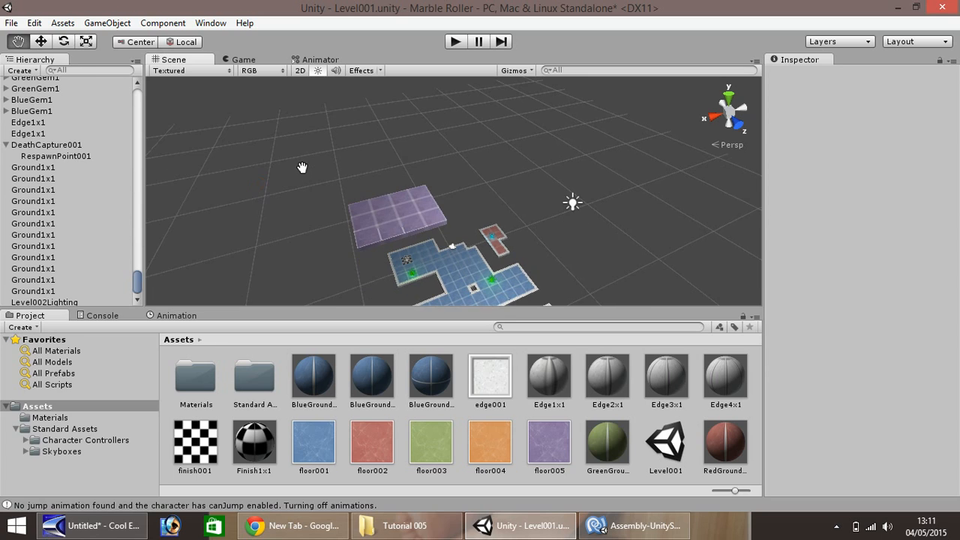
click(41, 41)
click(367, 237)
shift+click(390, 231)
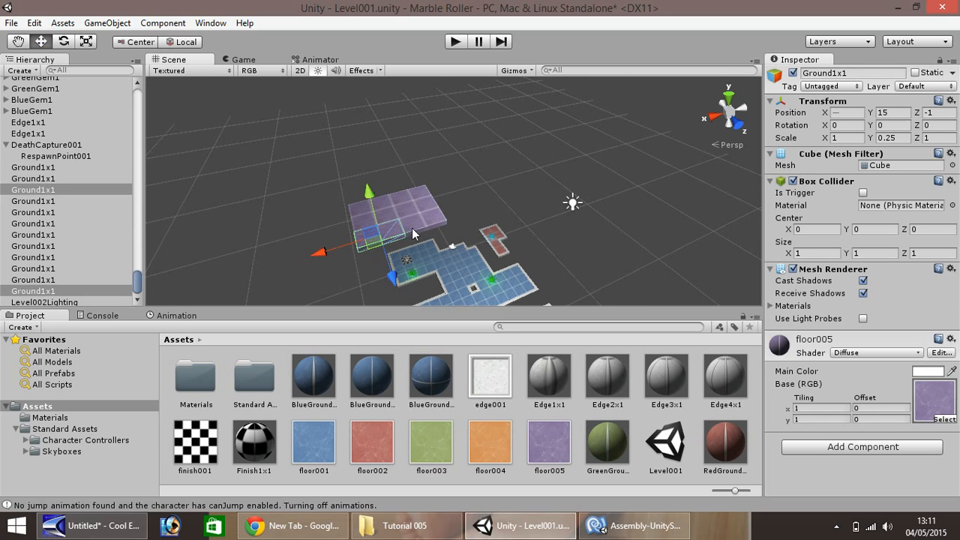
shift+click(411, 228)
shift+click(431, 219)
shift+click(426, 202)
shift+click(405, 208)
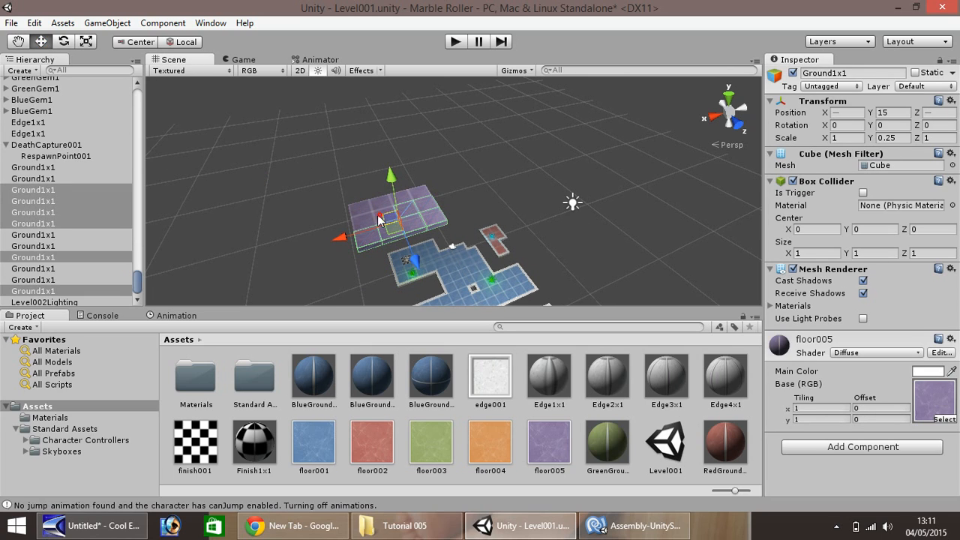
shift+click(390, 216)
shift+click(380, 208)
shift+click(382, 201)
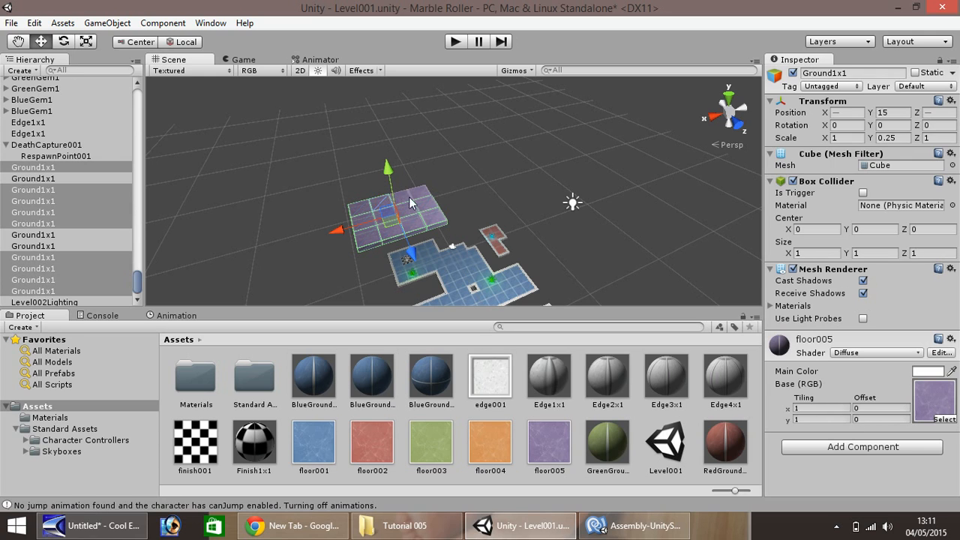
shift+click(408, 196)
shift+click(418, 197)
shift+click(377, 216)
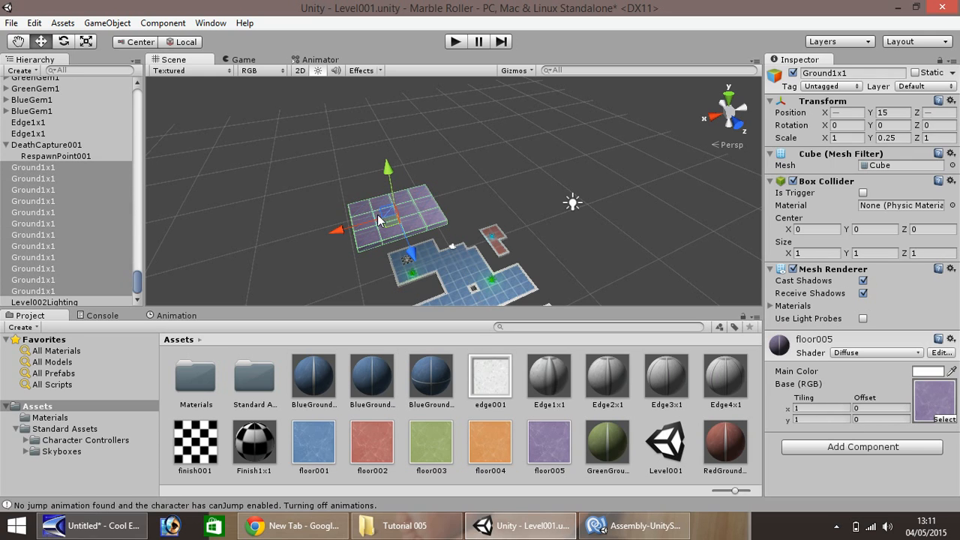
key(ctrl+d)
drag(354, 226, 503, 198)
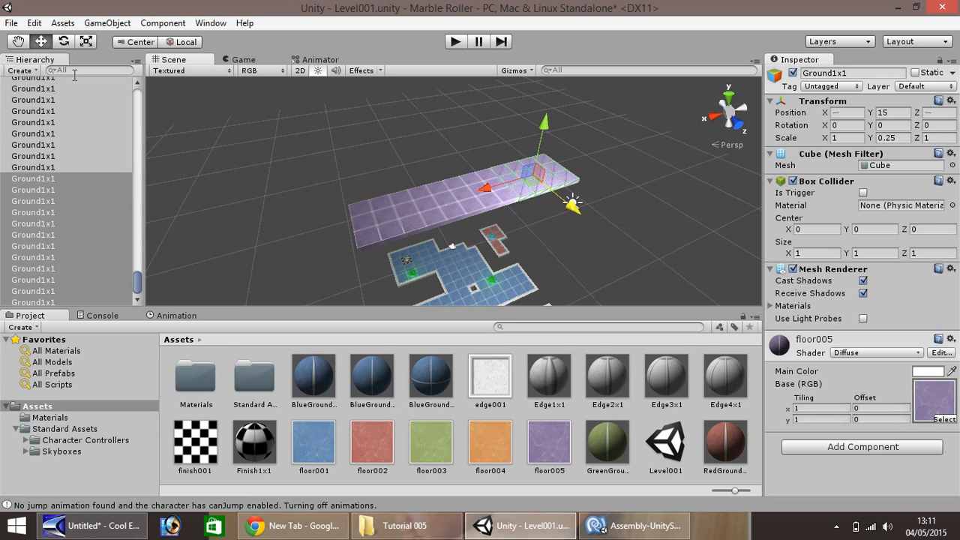
click(349, 159)
Raise Level001Lighting high above both levels, to a Y position of about 101.5
click(573, 203)
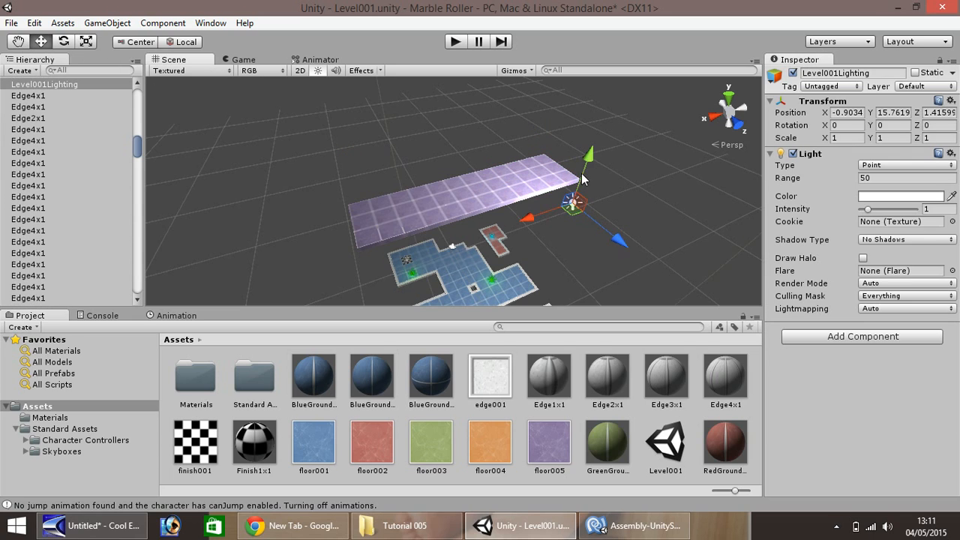
drag(585, 182, 576, 39)
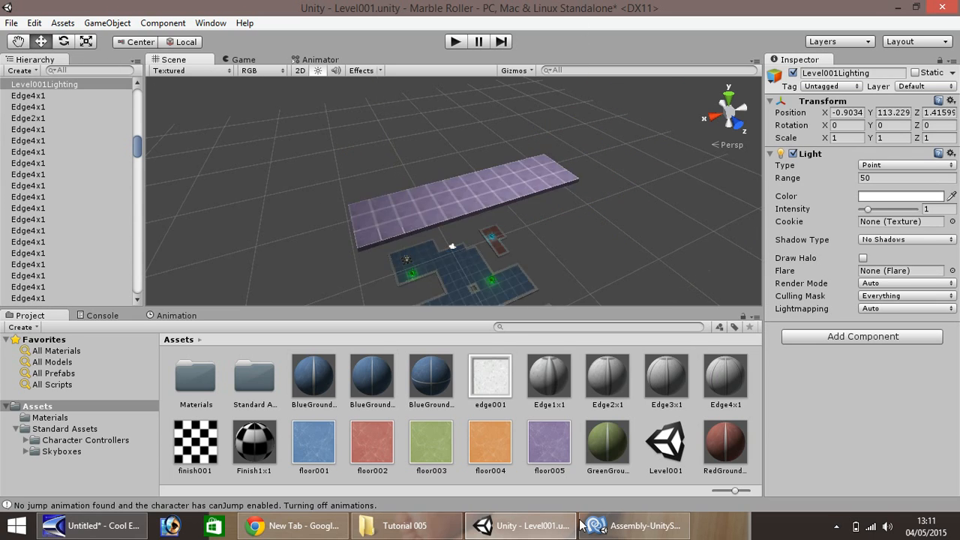
drag(580, 519, 580, 84)
scroll(555, 202, down, 6)
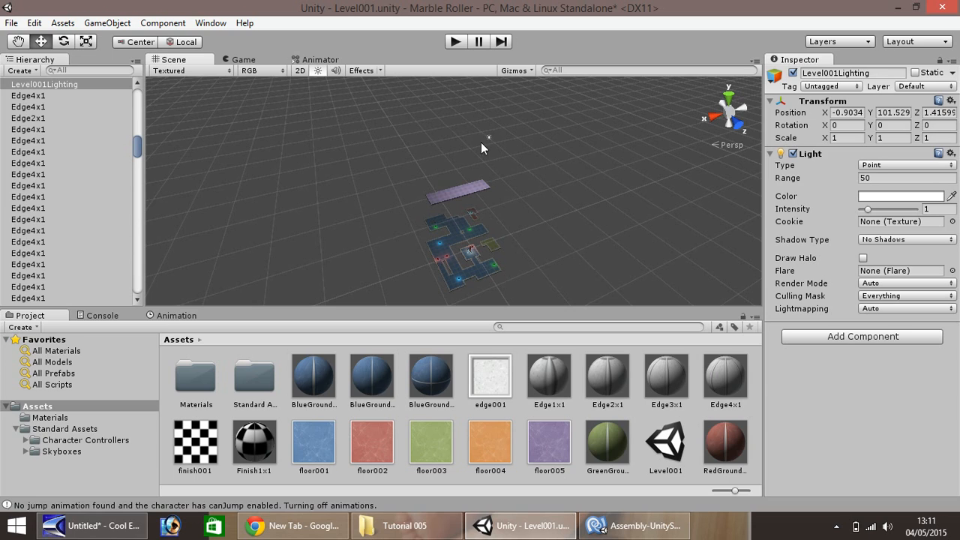
Raise Level002Lighting above the purple strip to a Y position of about 37.47
click(487, 138)
drag(493, 143, 491, 175)
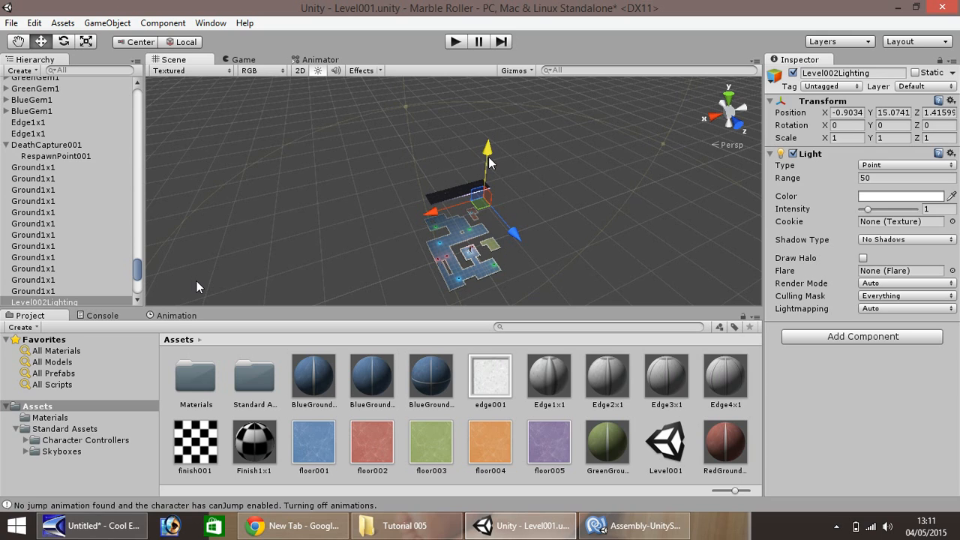
drag(488, 155, 483, 57)
Find Level001Lighting among the scene objects and lower it to a Y position of about 39.43
drag(138, 267, 87, 85)
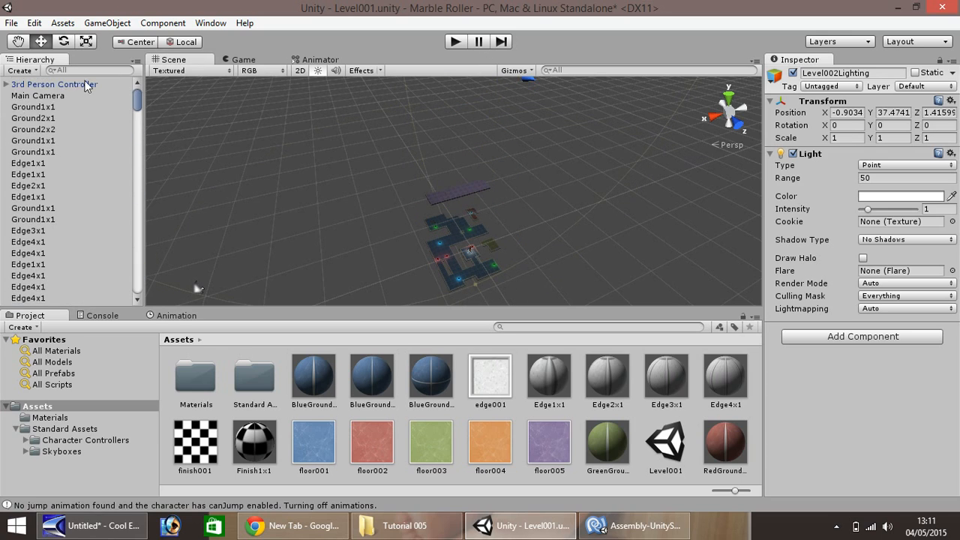
click(85, 85)
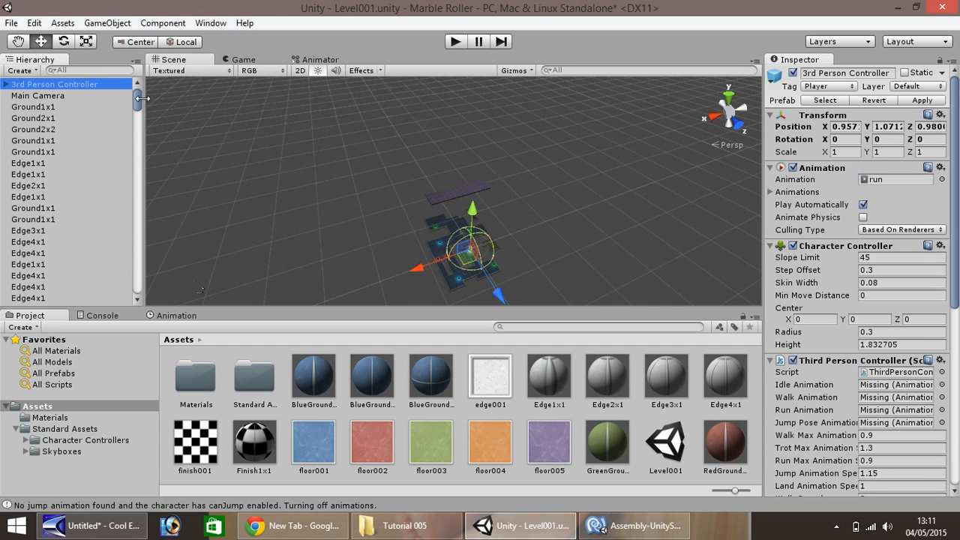
drag(137, 104, 128, 147)
click(78, 137)
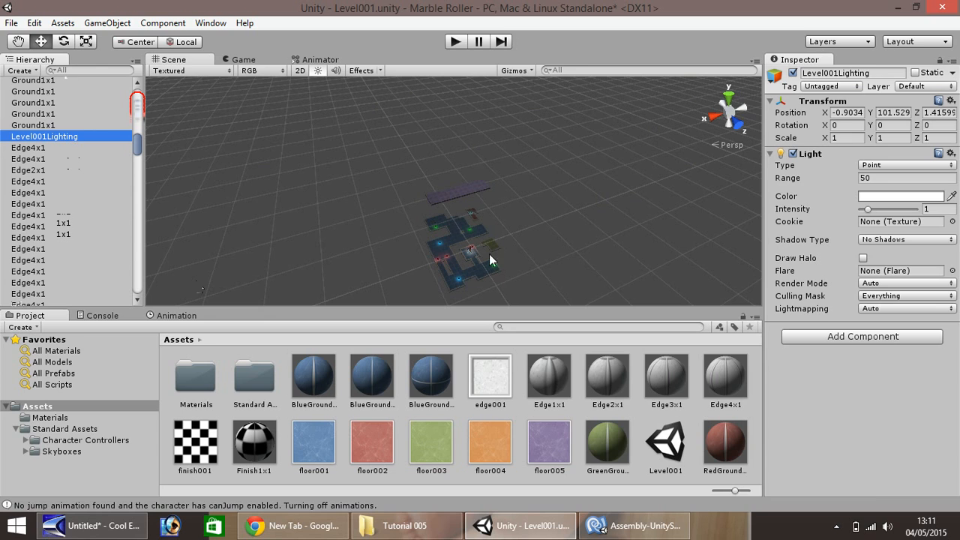
double_click(75, 135)
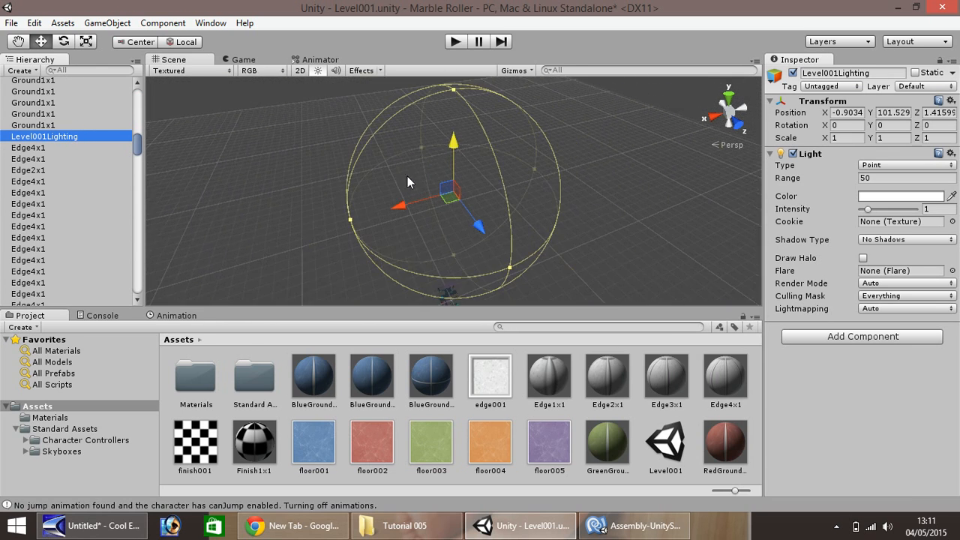
drag(455, 140, 449, 241)
scroll(325, 240, up, 2)
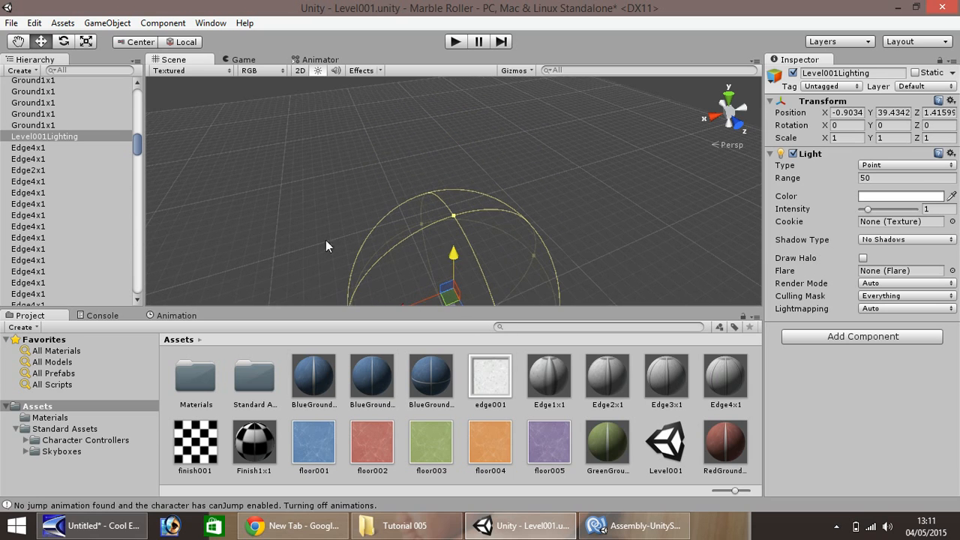
Apply the floor004 texture to the row of tiles across the far end of the purple strip, at X -3
click(16, 42)
drag(242, 223, 264, 148)
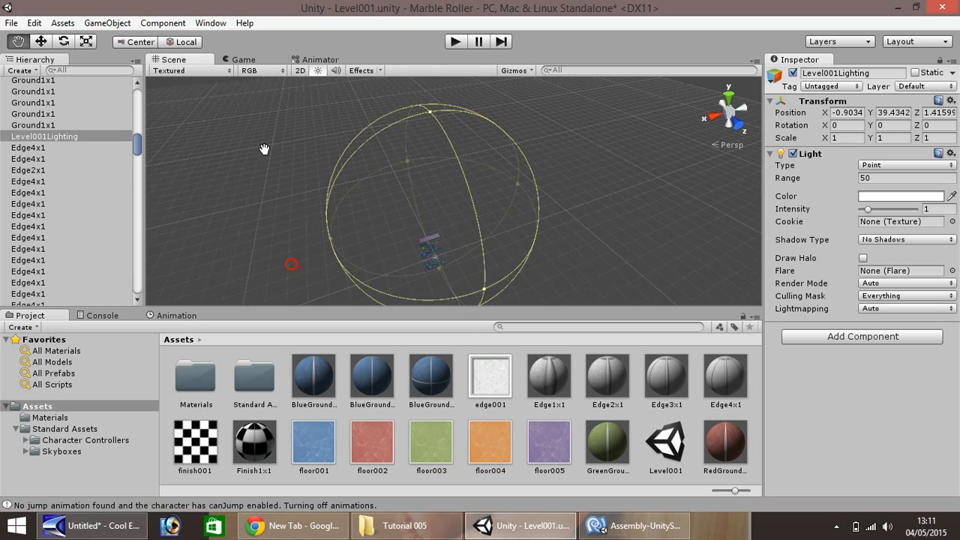
click(68, 137)
double_click(69, 137)
drag(344, 232, 304, 76)
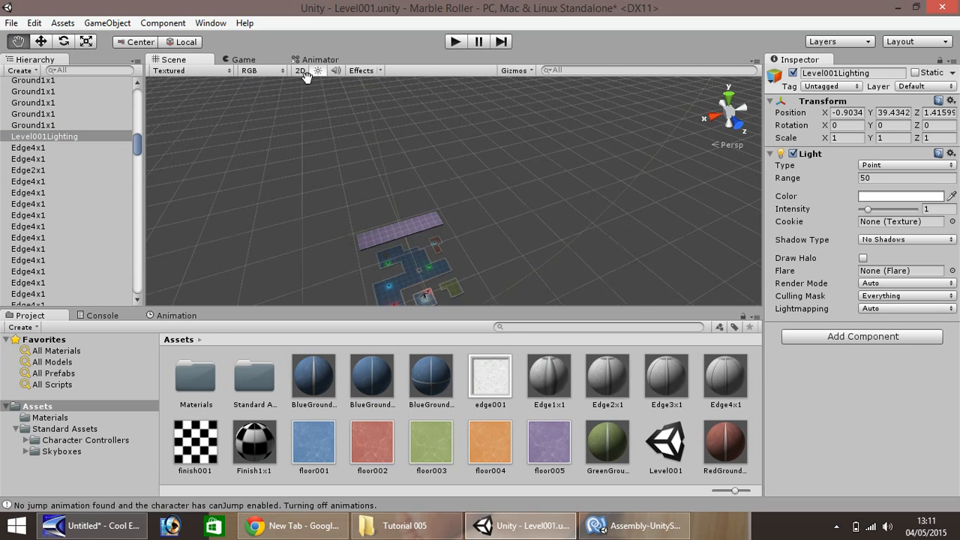
drag(332, 220, 312, 141)
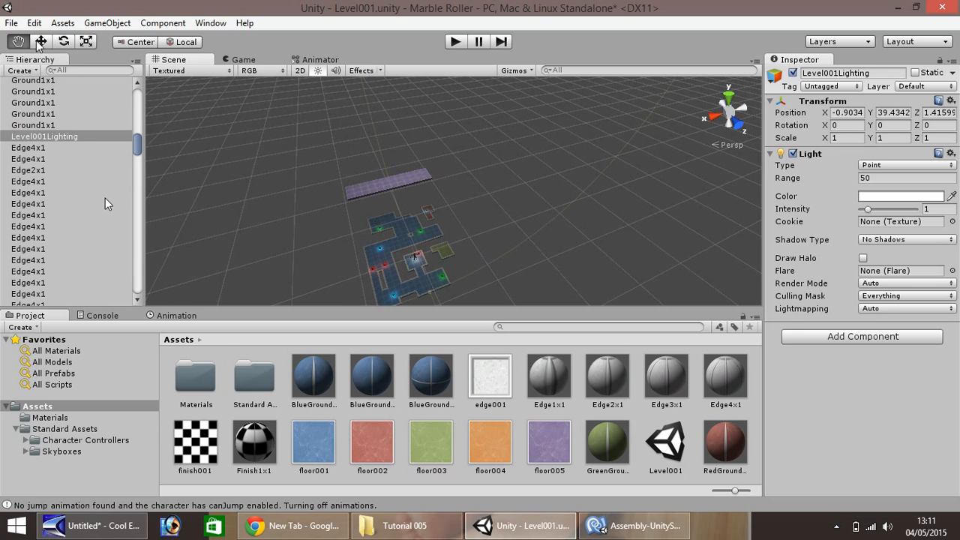
click(428, 179)
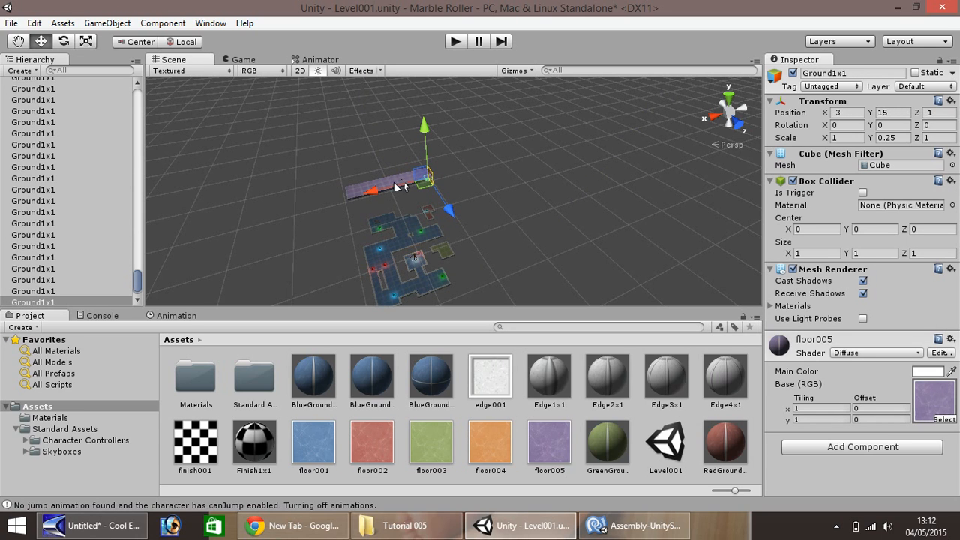
key(f)
scroll(308, 182, down, 5)
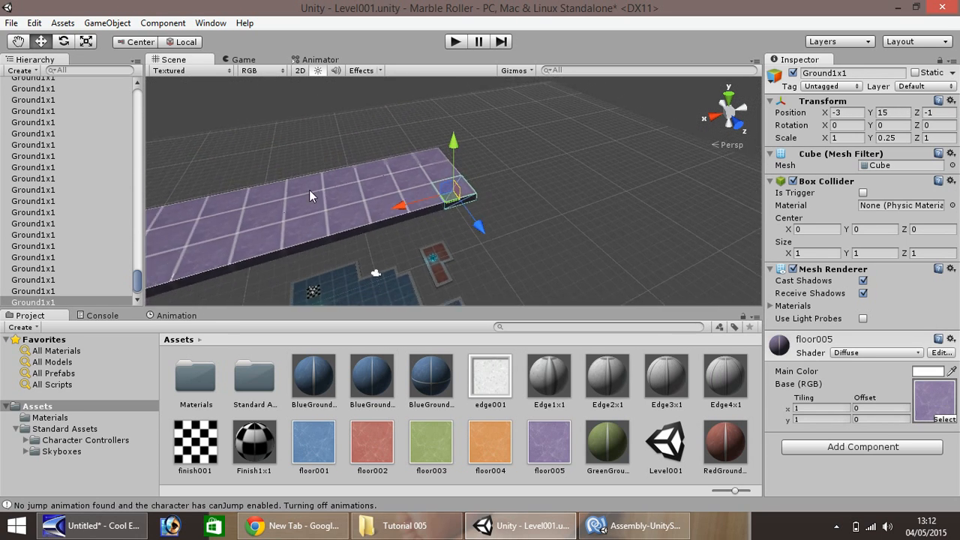
scroll(309, 191, down, 1)
click(18, 41)
drag(224, 167, 252, 131)
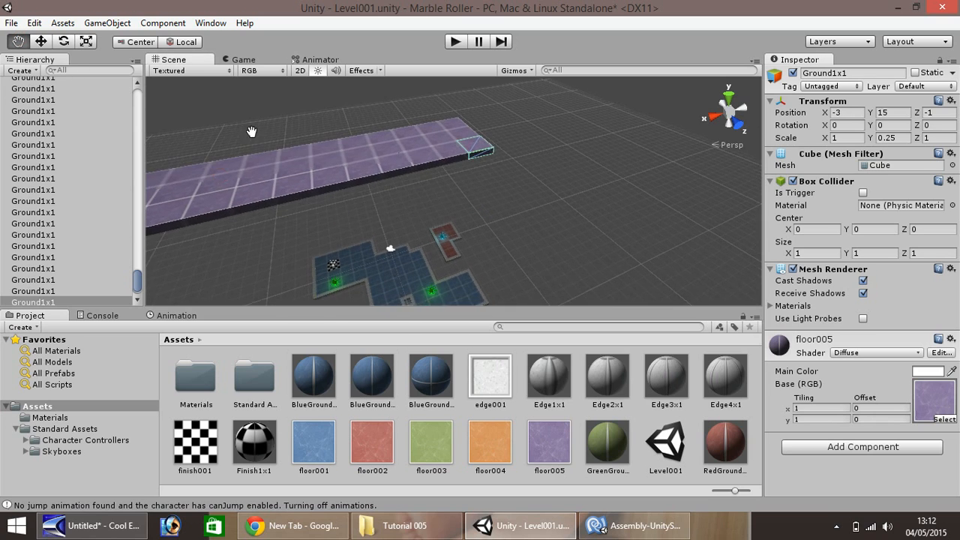
scroll(252, 131, down, 3)
drag(492, 444, 474, 169)
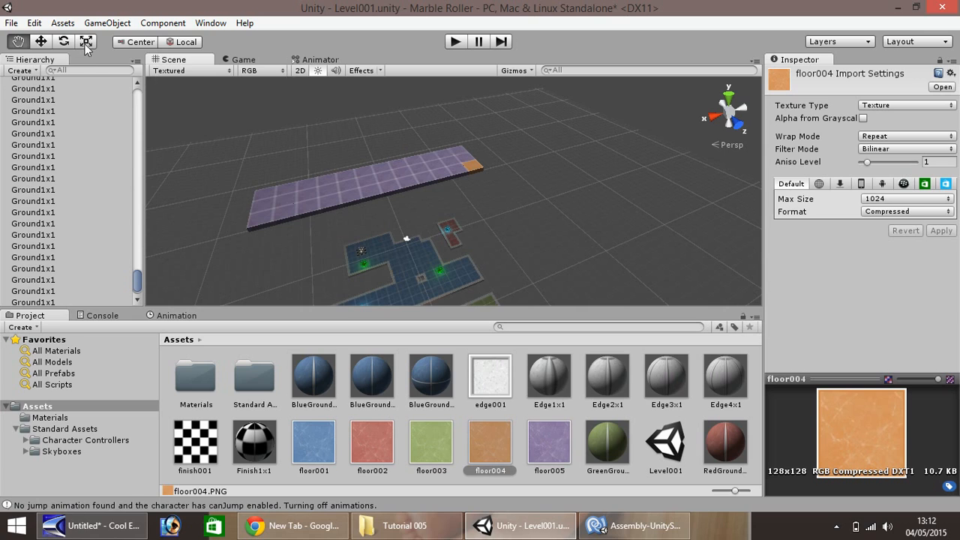
click(40, 41)
drag(487, 434, 467, 159)
drag(495, 437, 457, 147)
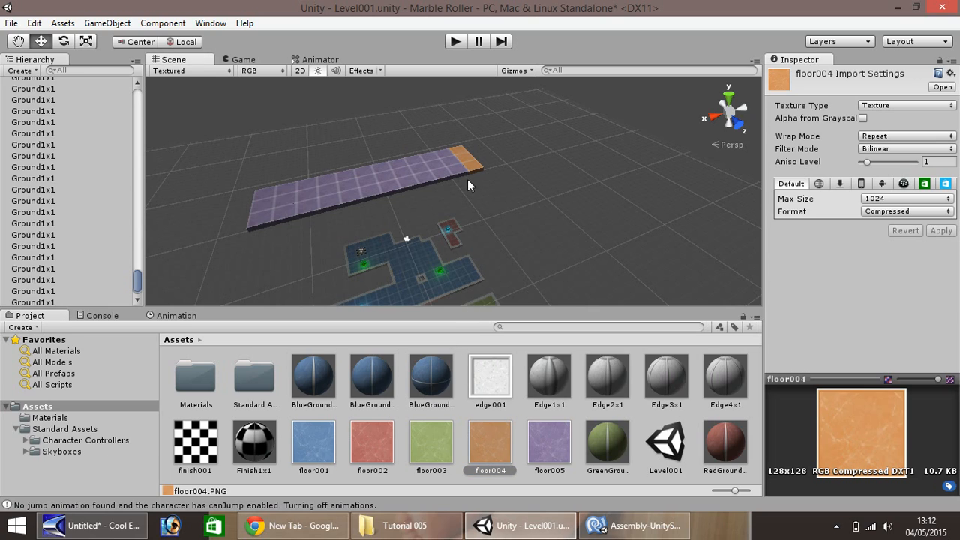
Apply the floor004 texture to further rows of purple tiles beside the orange end of the strip
drag(492, 435, 450, 159)
drag(487, 444, 442, 151)
drag(487, 459, 439, 180)
drag(490, 438, 434, 165)
drag(496, 442, 431, 161)
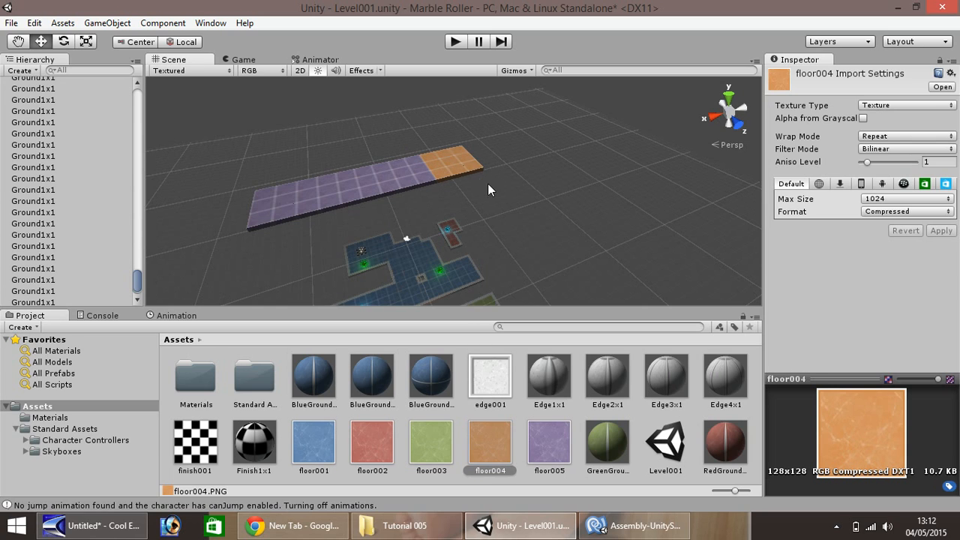
Duplicate the orange tiles repeatedly along positive Z, forming a long strip at right angles to the purple one
drag(487, 185, 417, 115)
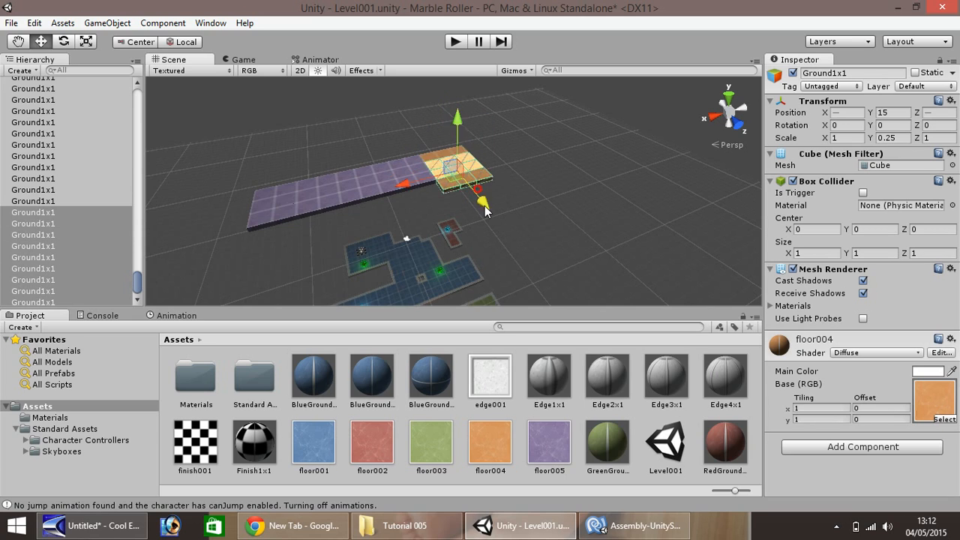
drag(484, 211, 569, 320)
scroll(480, 274, down, 6)
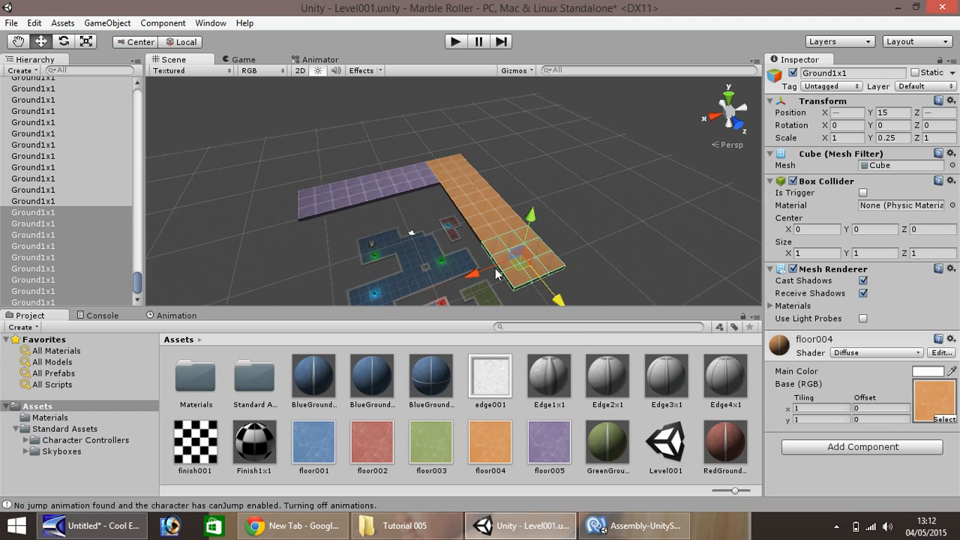
click(600, 260)
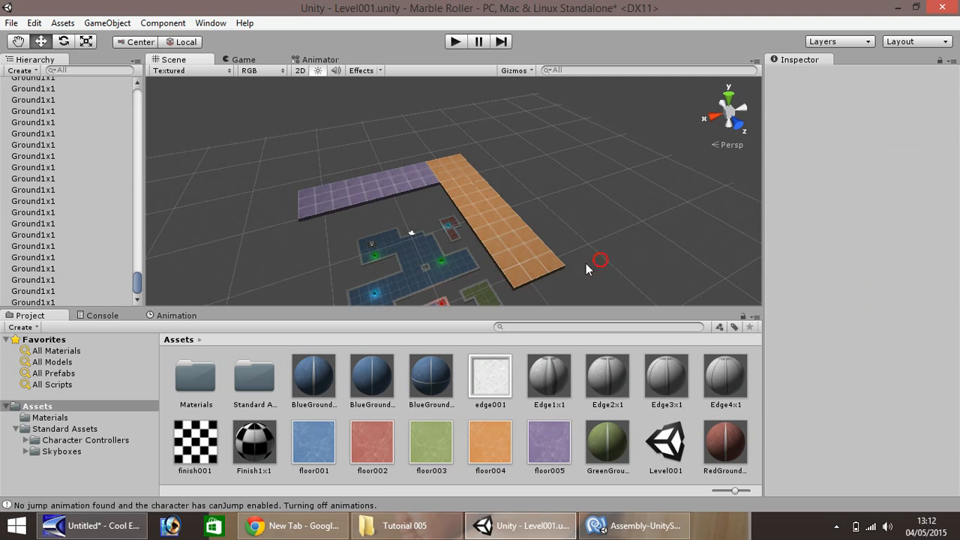
Duplicate most of the purple strip, raise the copy to Y 16 and shift it along negative Z as a separate platform
drag(293, 160, 429, 225)
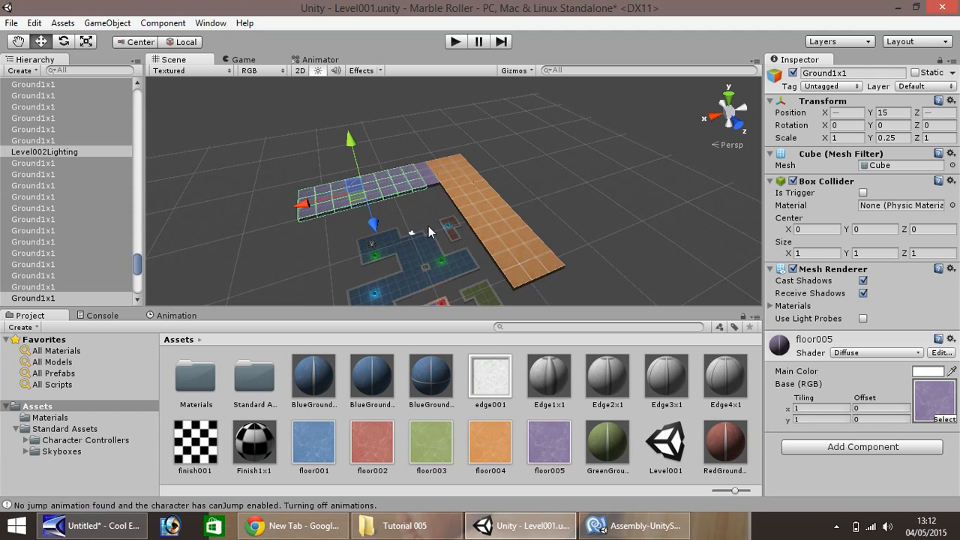
key(ctrl+d)
drag(356, 168, 356, 158)
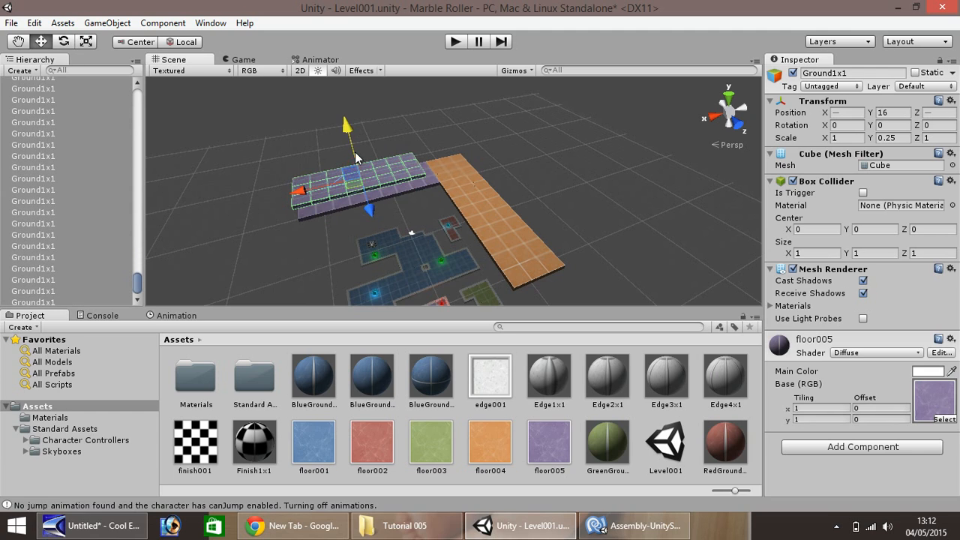
drag(374, 212, 359, 189)
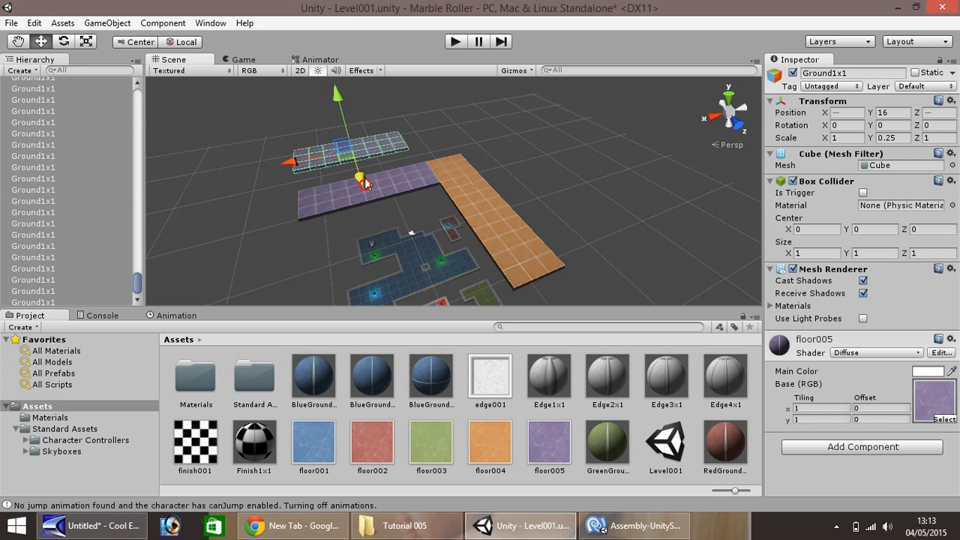
click(17, 41)
alt+drag(195, 131, 305, 156)
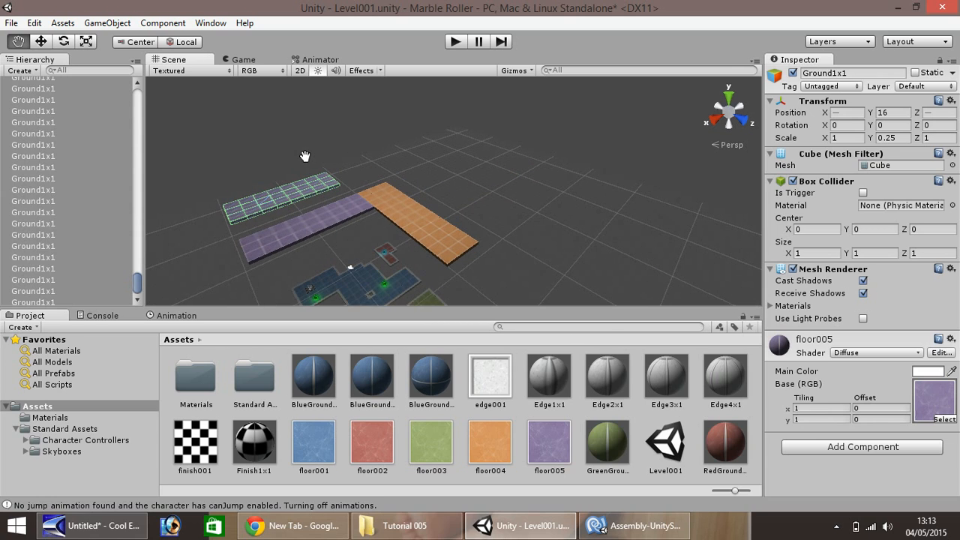
click(41, 42)
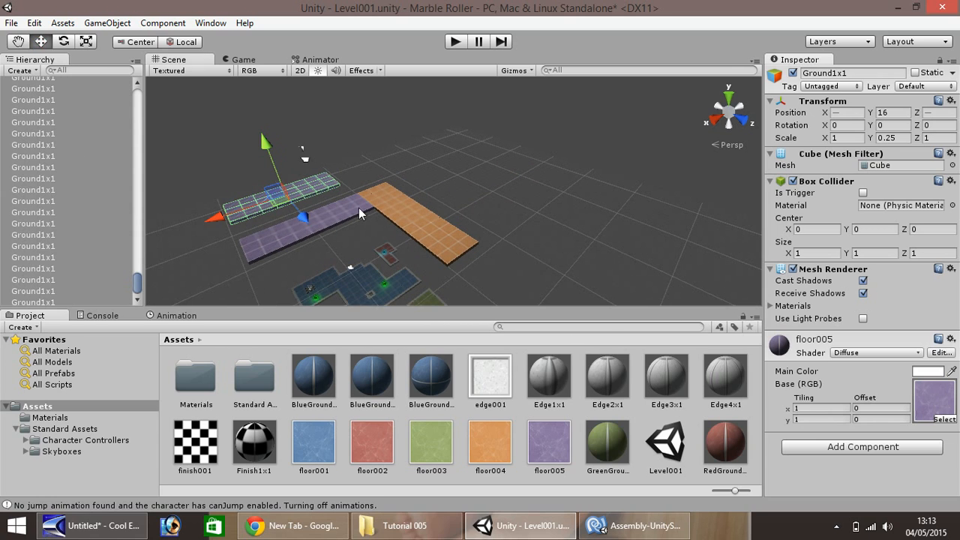
Duplicate the outer half of the orange strip and shift the copy along negative X as a detached platform
click(411, 229)
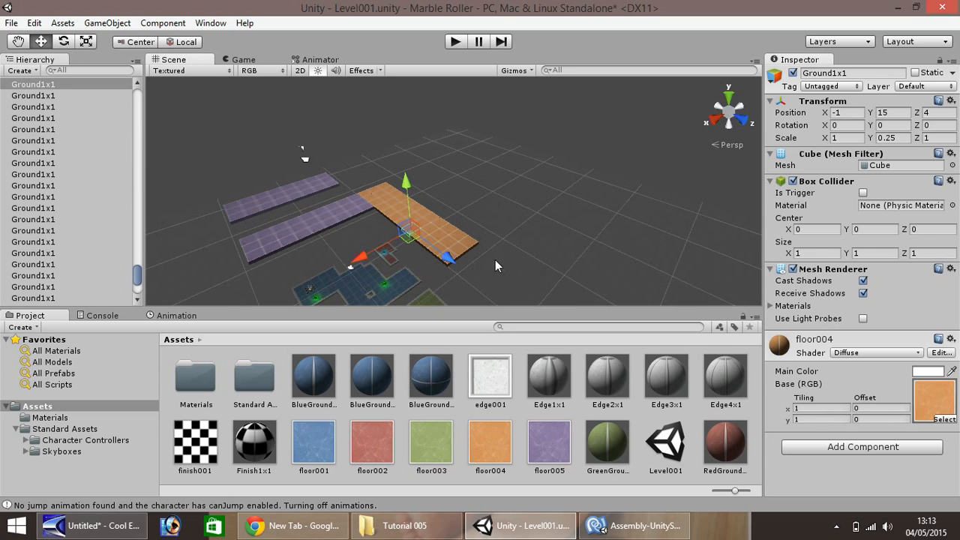
drag(500, 267, 390, 209)
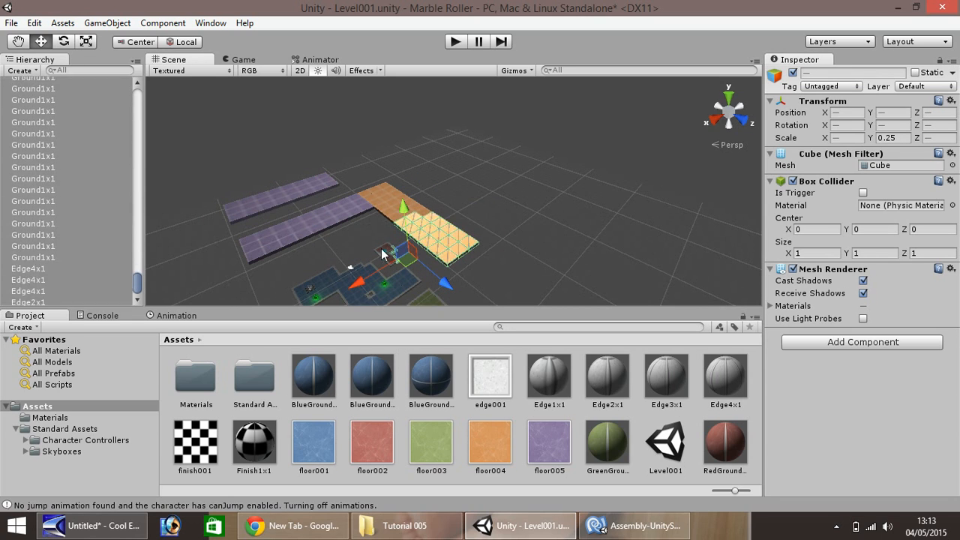
drag(385, 266, 411, 254)
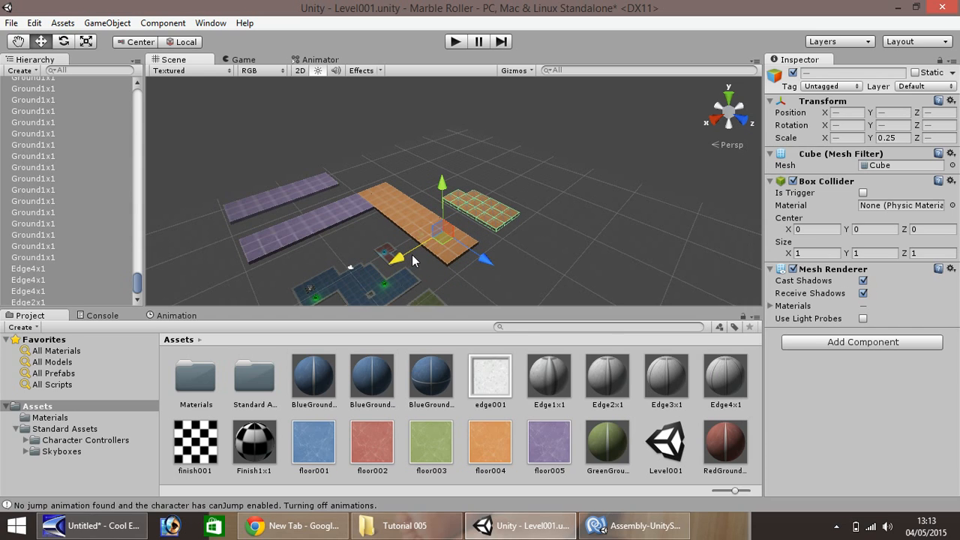
click(560, 255)
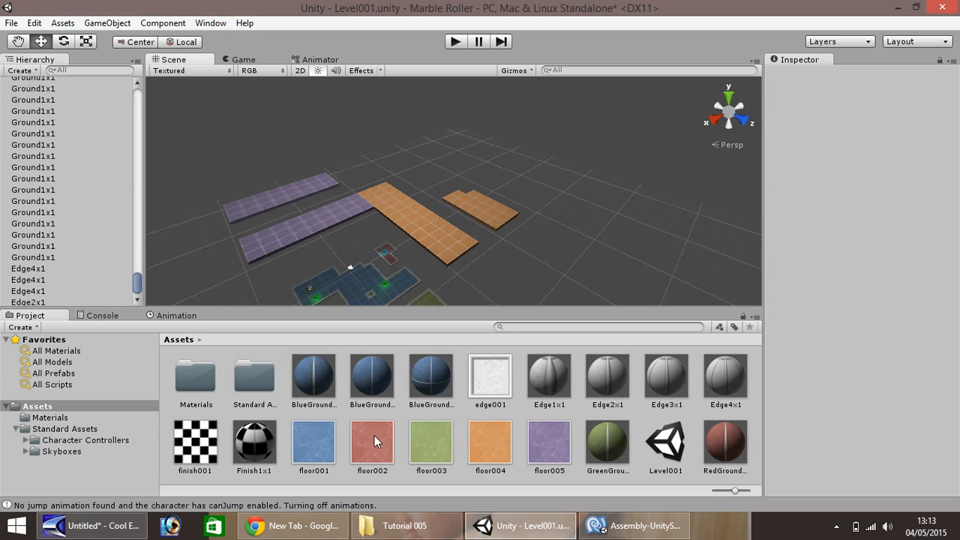
Cover the detached orange platform's tiles with the floor002 texture and apply finish001 to one tile near its outer end
drag(374, 436, 496, 223)
drag(363, 445, 505, 218)
drag(365, 427, 514, 214)
drag(369, 427, 488, 215)
drag(375, 444, 495, 211)
drag(365, 436, 489, 237)
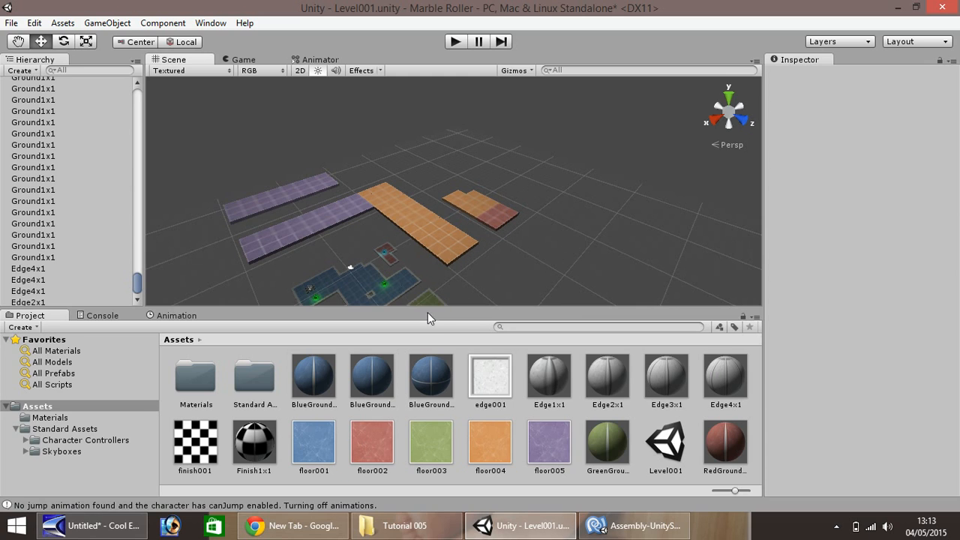
drag(366, 447, 469, 216)
drag(367, 441, 485, 206)
drag(368, 439, 495, 206)
drag(361, 444, 467, 213)
drag(367, 438, 477, 202)
drag(361, 444, 480, 196)
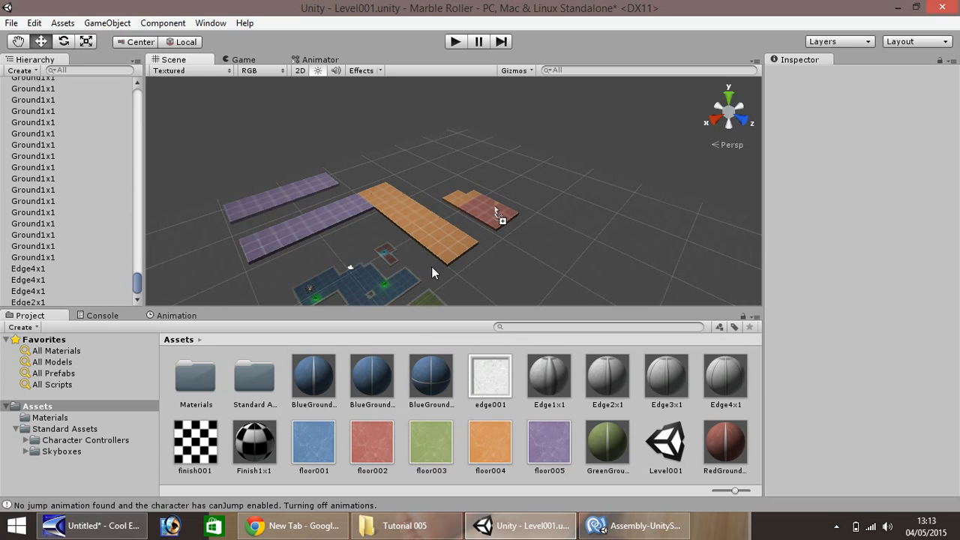
drag(369, 447, 467, 202)
drag(365, 445, 467, 200)
drag(361, 445, 460, 208)
drag(360, 445, 449, 197)
drag(355, 444, 495, 208)
drag(189, 440, 493, 212)
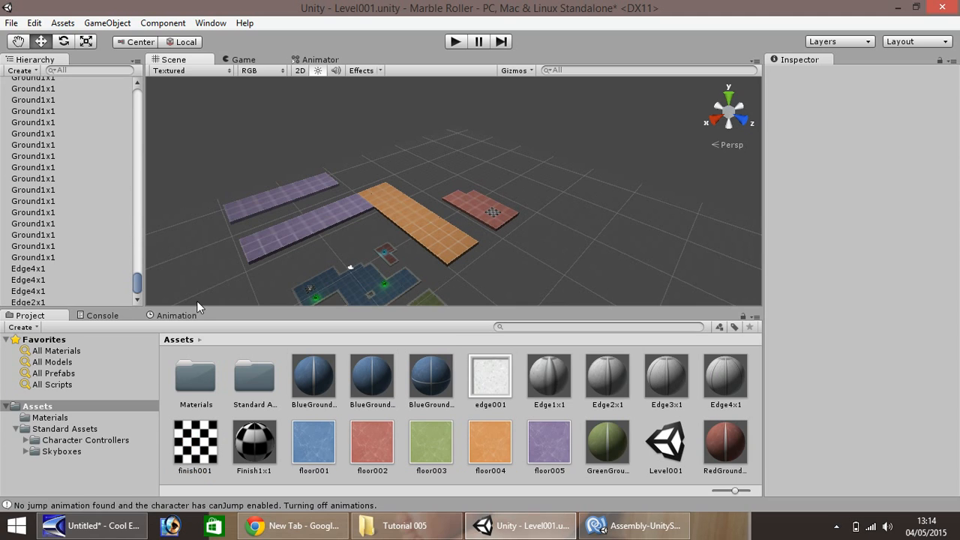
Duplicate the raised purple platform at Y 16 and shift the copy along positive X, leaving a small gap between them
scroll(197, 301, down, 3)
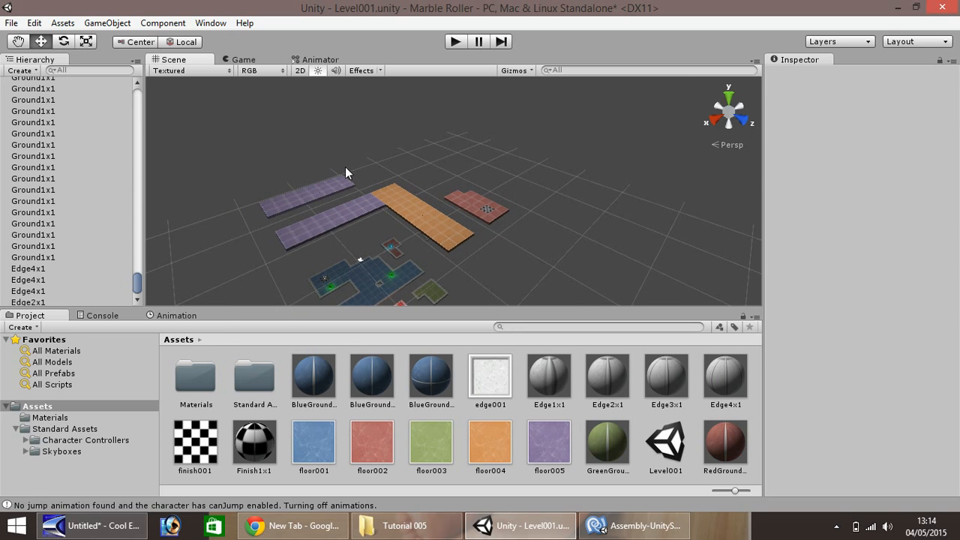
drag(360, 162, 214, 223)
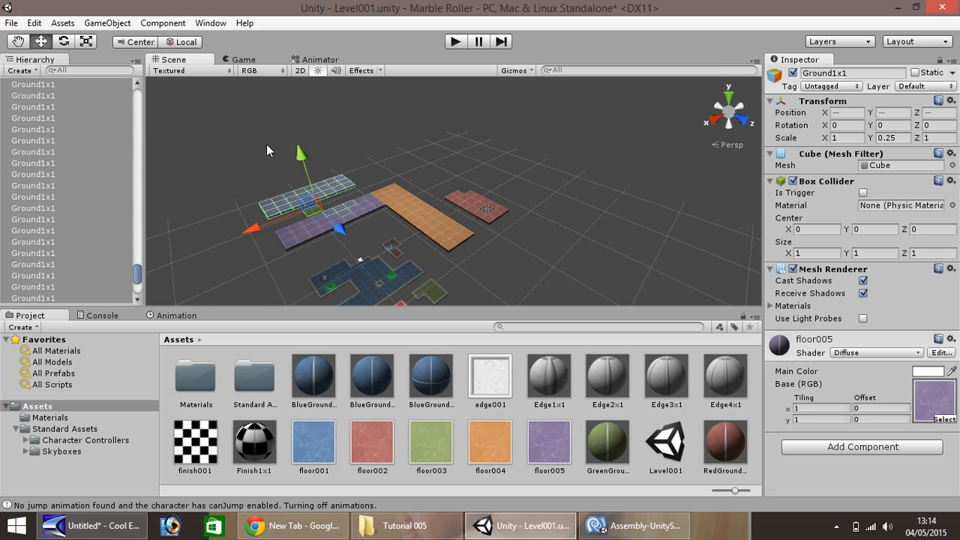
alt+drag(266, 144, 134, 151)
mouse_move(352, 150)
alt+mouse_down()
mouse_move(308, 149)
mouse_move(263, 124)
mouse_move(134, 102)
alt+mouse_up()
click(351, 153)
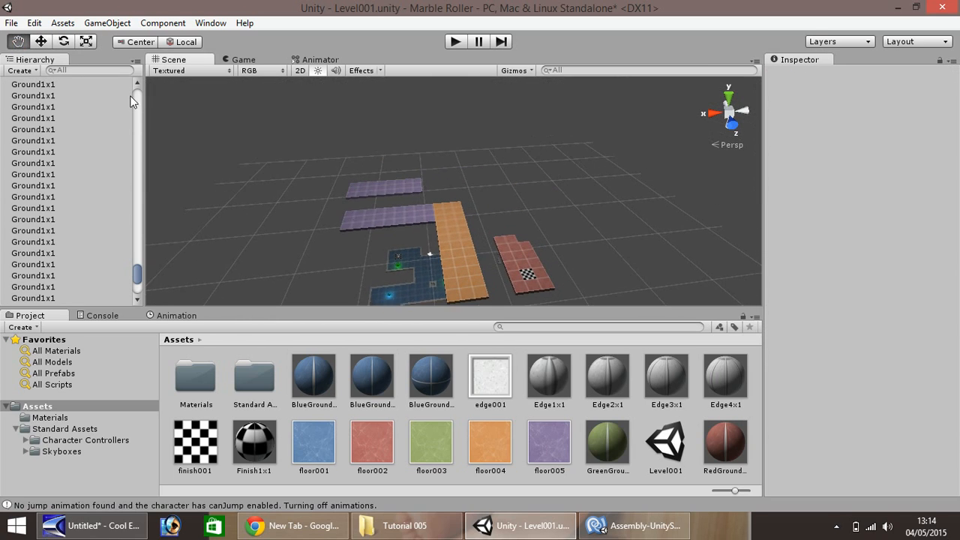
click(41, 41)
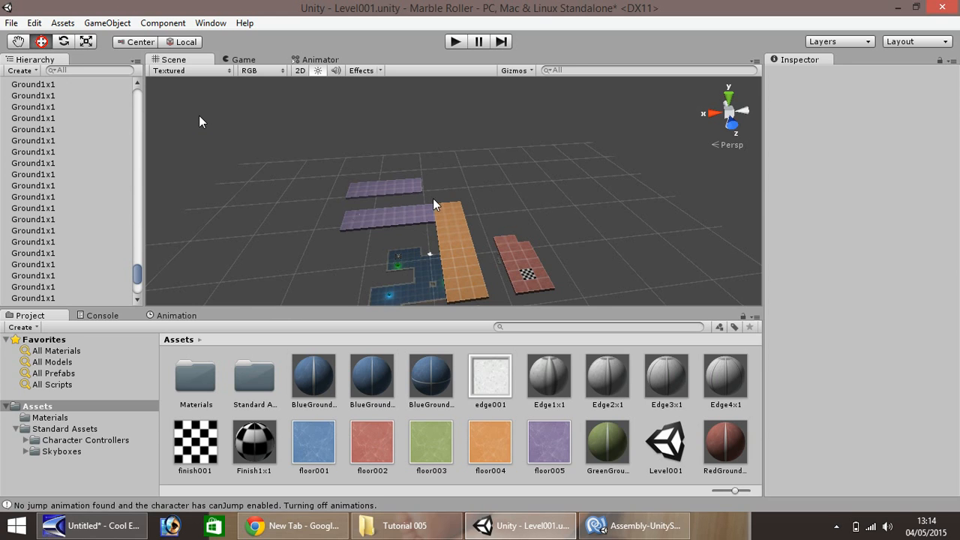
mouse_move(432, 198)
mouse_down()
mouse_move(340, 155)
mouse_move(316, 163)
mouse_move(415, 202)
mouse_move(443, 203)
mouse_up()
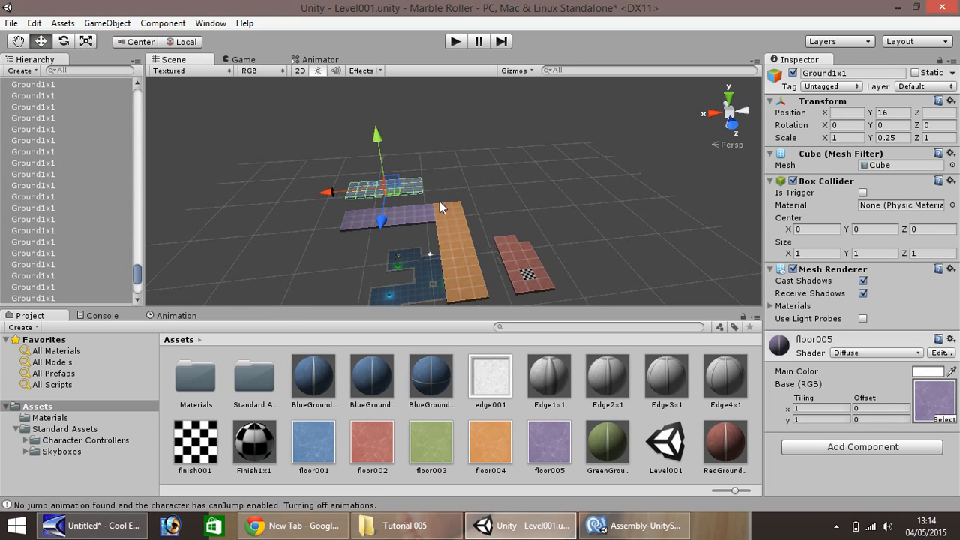
drag(351, 195, 265, 196)
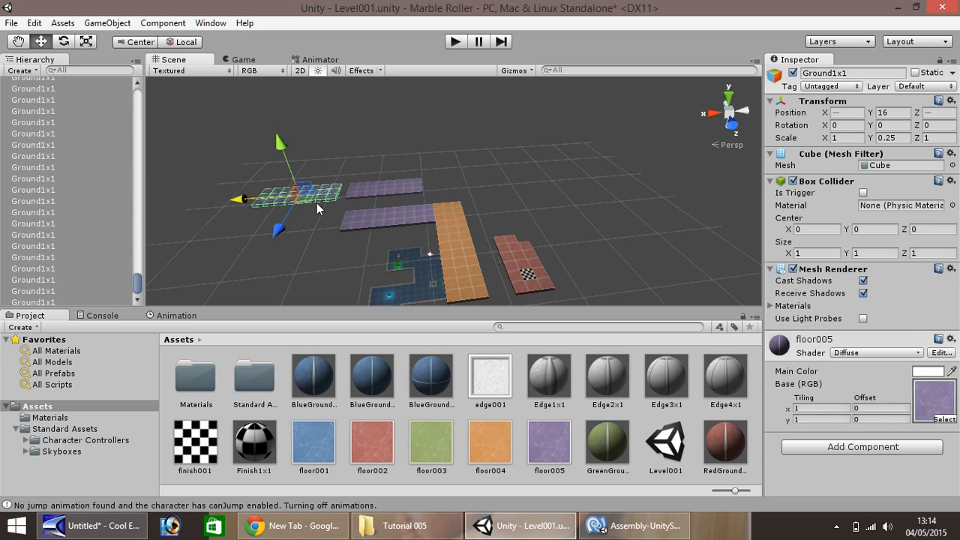
click(22, 43)
drag(215, 180, 364, 188)
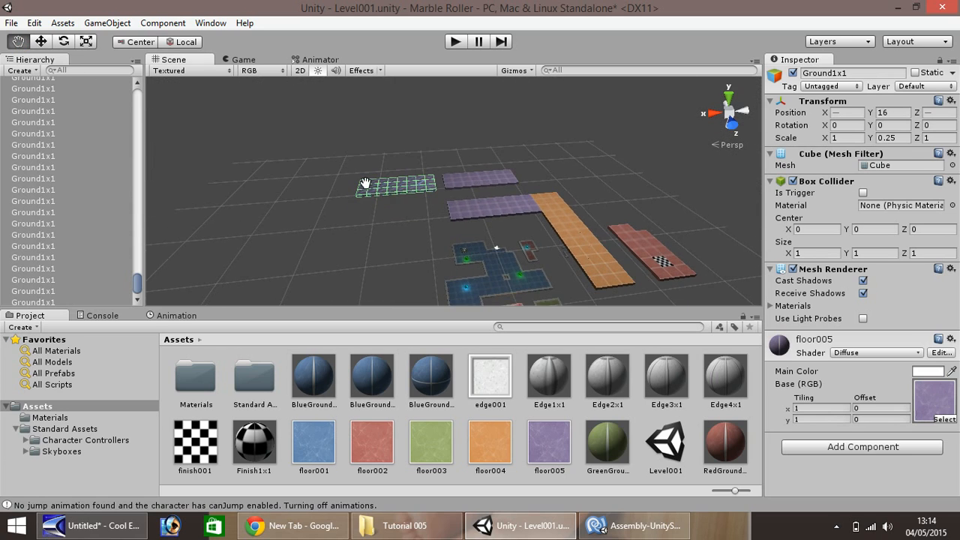
key(w)
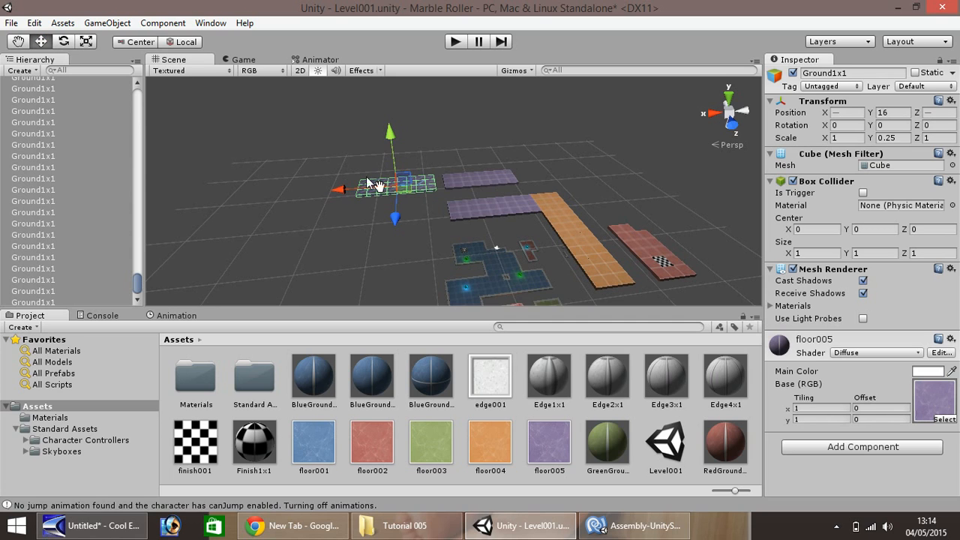
click(379, 211)
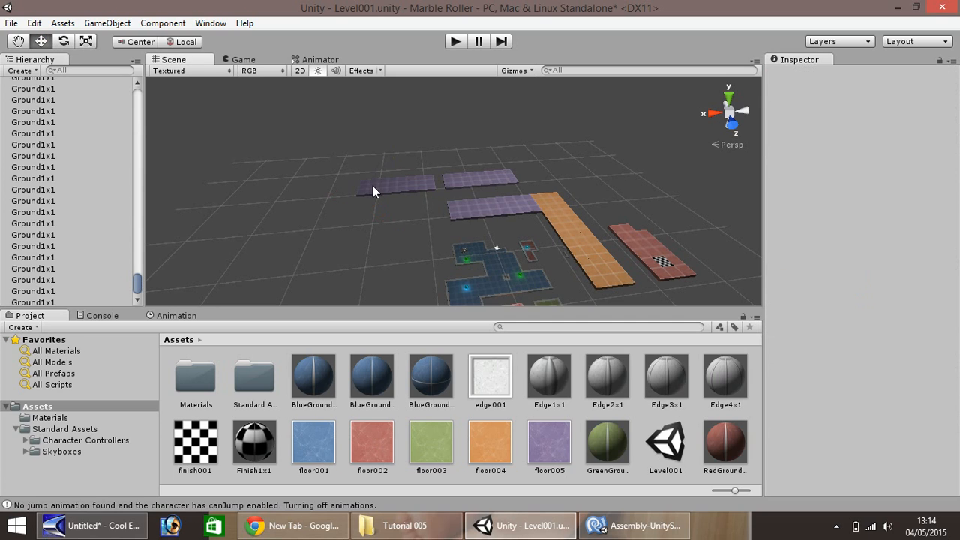
Save the Level001 scene with the new platforms
scroll(370, 185, up, 3)
scroll(359, 189, up, 5)
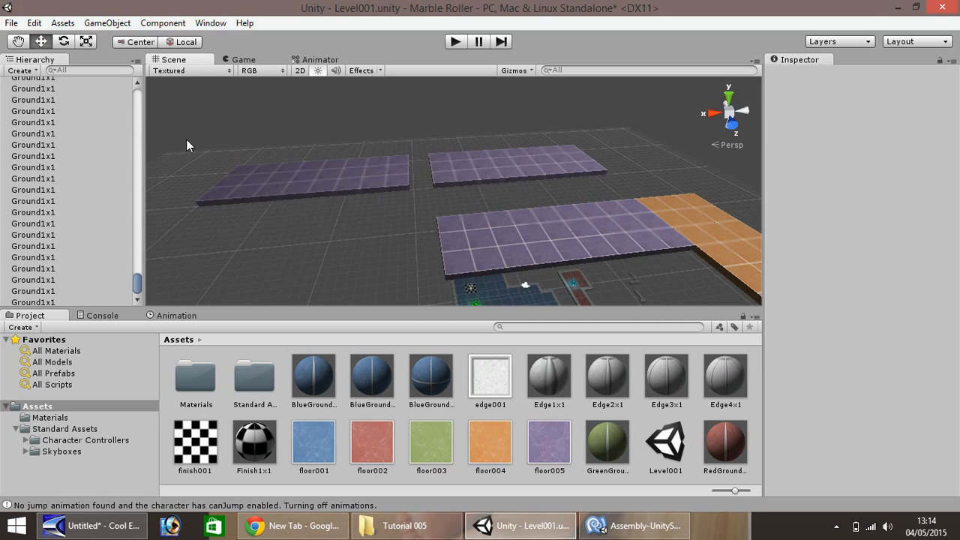
key(q)
drag(232, 172, 450, 229)
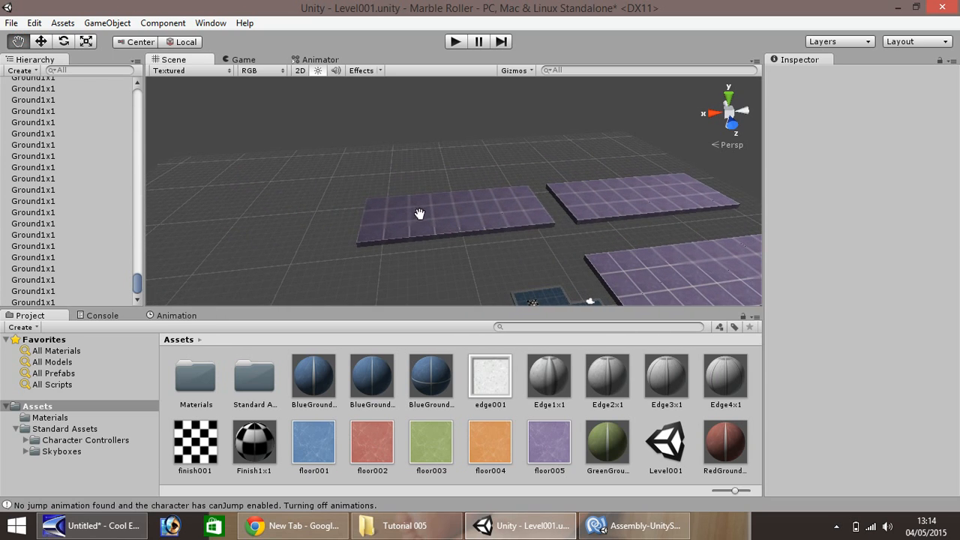
scroll(422, 212, down, 2)
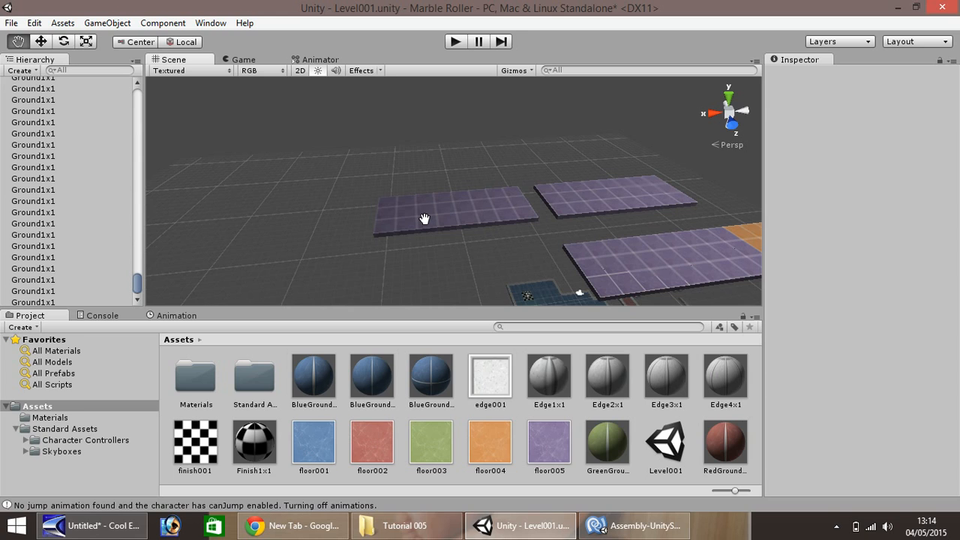
scroll(424, 219, down, 3)
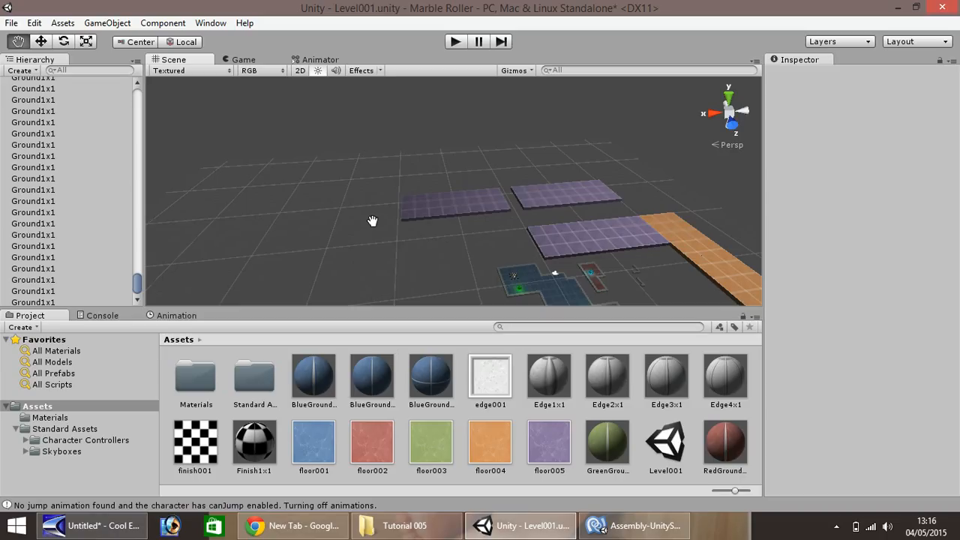
key(ctrl+s)
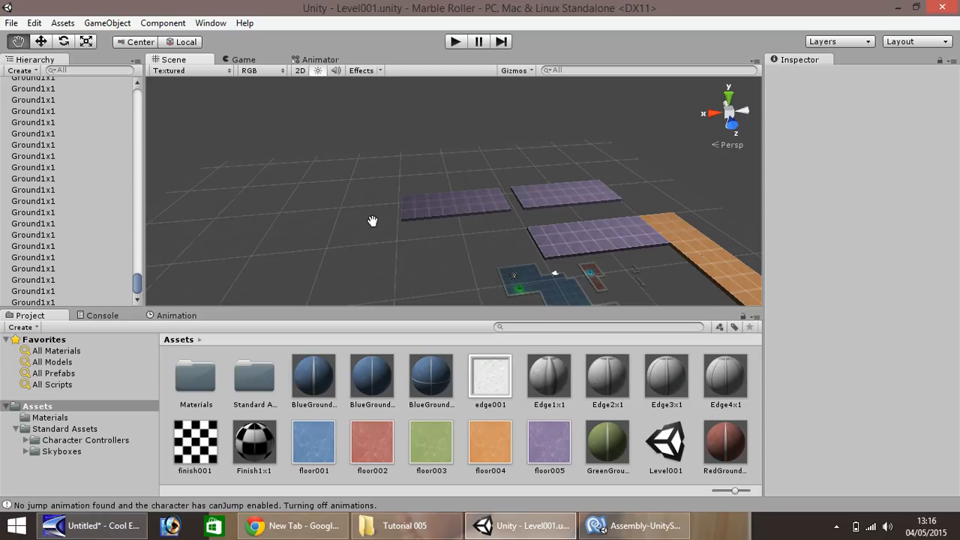